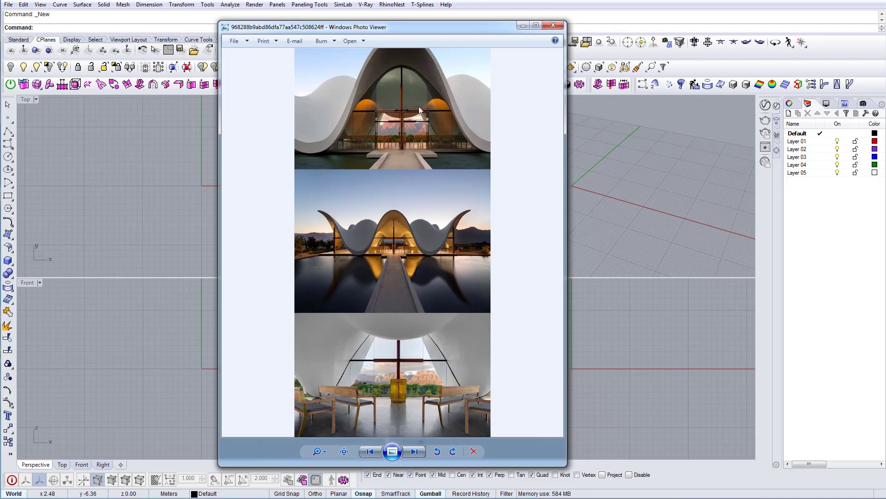
Examine the reference photos of the building's wavy roof in the photo viewer and put the viewer away.
{"action": "left_click", "coordinate": [410, 456]}
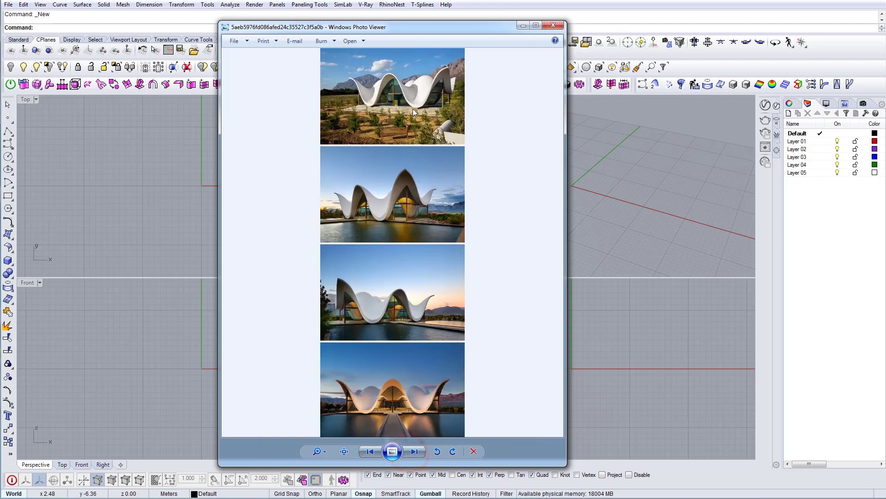
{"action": "scroll", "coordinate": [417, 102], "scroll_direction": "up", "scroll_amount": 5}
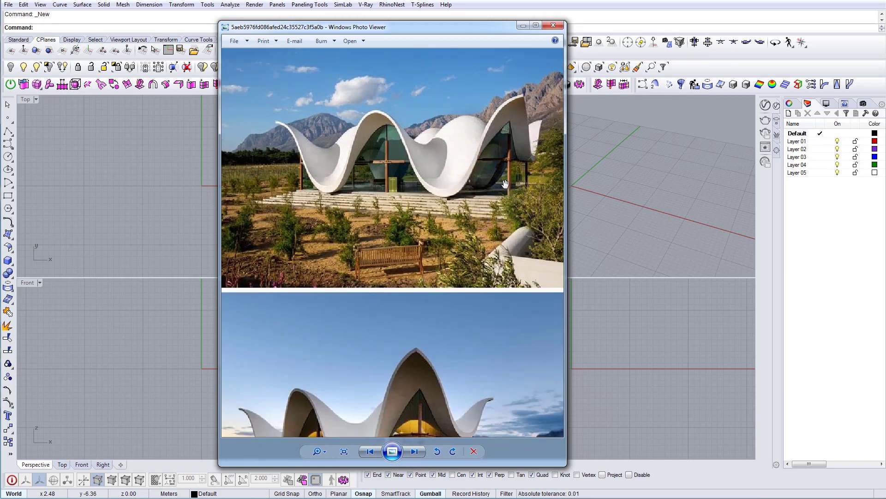
{"action": "scroll", "coordinate": [416, 253], "scroll_direction": "down", "scroll_amount": 5}
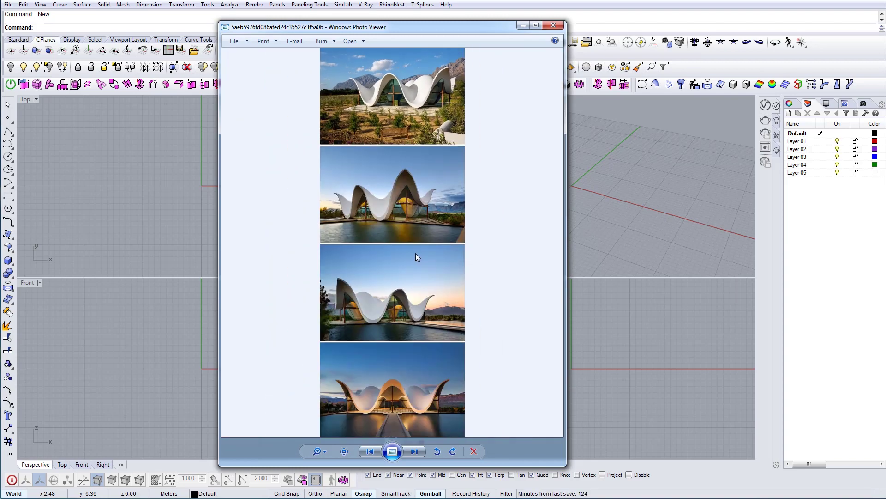
{"action": "left_click", "coordinate": [523, 25]}
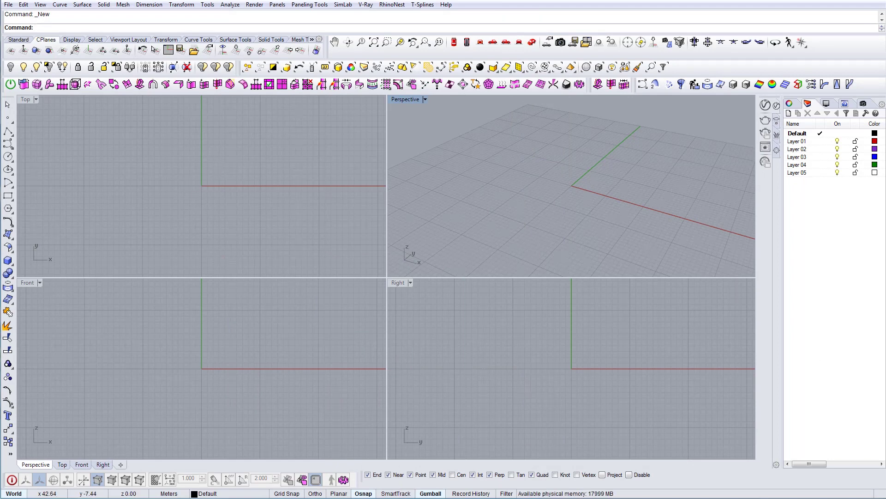
Insert 5aeb5976fd086afed24c35527c3f5a0b.jpg as a picture frame in the Top view near the origin.
{"action": "left_click_drag", "start_coordinate": [184, 337], "coordinate": [176, 233]}
{"action": "left_click", "coordinate": [257, 197]}
{"action": "left_click", "coordinate": [158, 240]}
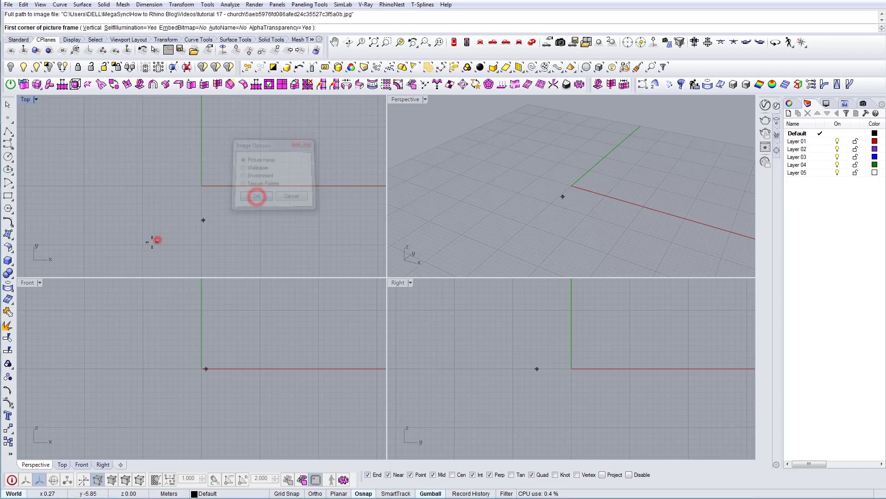
{"action": "left_click", "coordinate": [337, 241]}
{"action": "scroll", "coordinate": [266, 150], "scroll_direction": "down", "scroll_amount": 5}
{"action": "right_click_drag", "start_coordinate": [266, 151], "coordinate": [218, 194]}
{"action": "scroll", "coordinate": [240, 211], "scroll_direction": "up", "scroll_amount": 5}
Draw a straight horizontal line across the picture just above its lowest photo, extending past both sides.
{"action": "key", "text": "Return"}
{"action": "scroll", "coordinate": [63, 162], "scroll_direction": "down", "scroll_amount": 1}
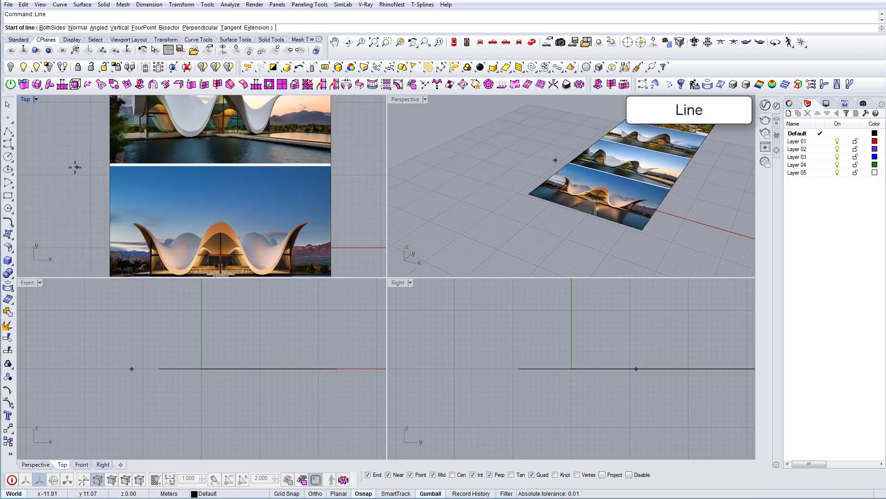
{"action": "left_click", "coordinate": [72, 170]}
{"action": "scroll", "coordinate": [73, 170], "scroll_direction": "down", "scroll_amount": 1}
{"action": "left_click", "coordinate": [302, 173], "text": "shift"}
{"action": "left_click", "coordinate": [301, 172]}
{"action": "right_click_drag", "start_coordinate": [255, 190], "coordinate": [279, 201]}
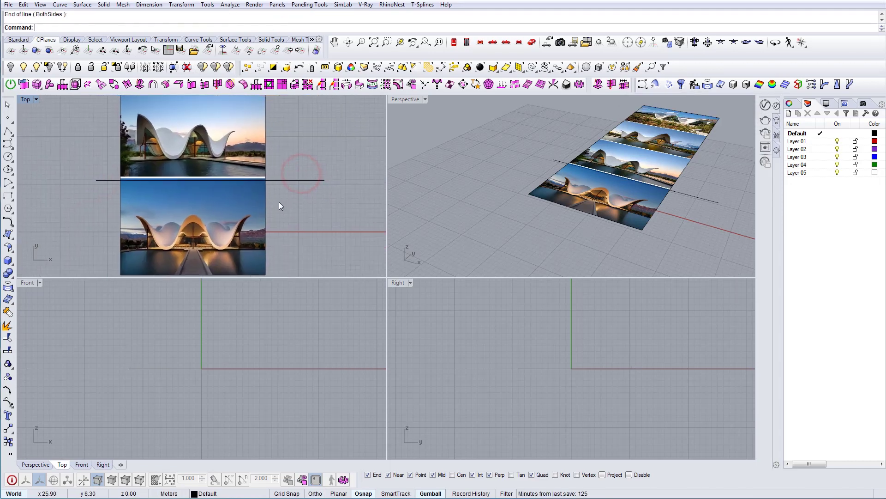
Try to split the picture with both the picture and the line chosen as objects to split.
{"action": "type", "text": "Spl"}
{"action": "key", "text": "Return"}
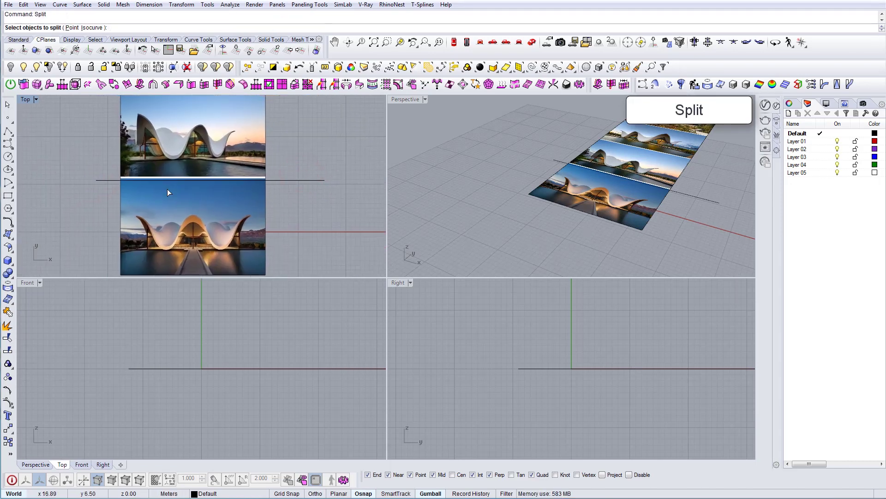
{"action": "left_click_drag", "start_coordinate": [312, 237], "coordinate": [240, 162]}
{"action": "key", "text": "Return"}
{"action": "left_click_drag", "start_coordinate": [313, 212], "coordinate": [297, 177]}
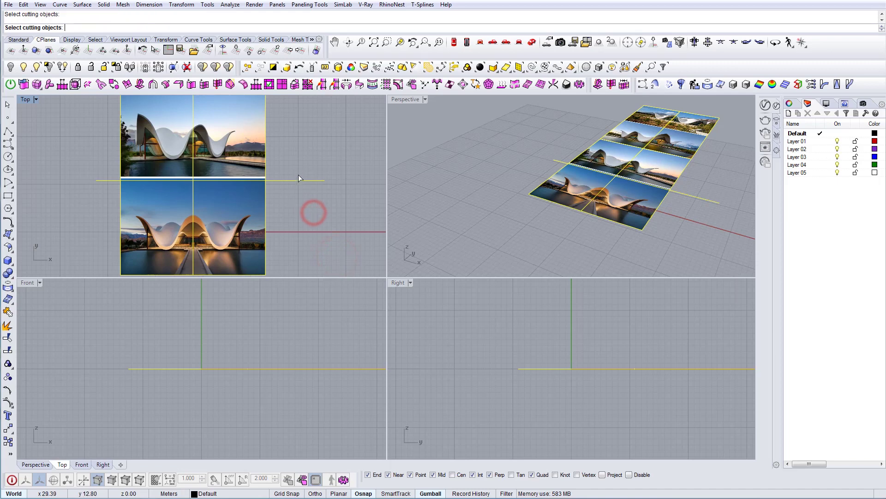
{"action": "key", "text": "Return"}
{"action": "left_click", "coordinate": [241, 219]}
{"action": "key", "text": "Escape"}
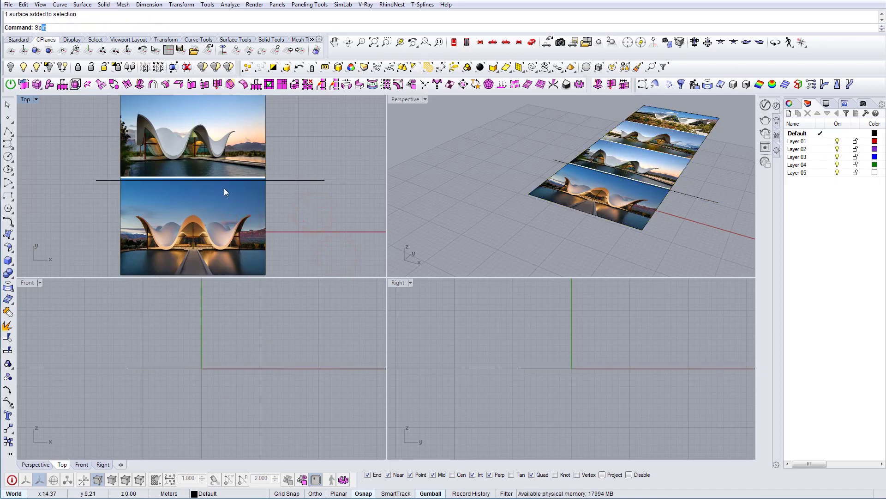
Split the picture frame using the horizontal line as the cutting object and select the piece with the lowest photo.
{"action": "key", "text": "Return"}
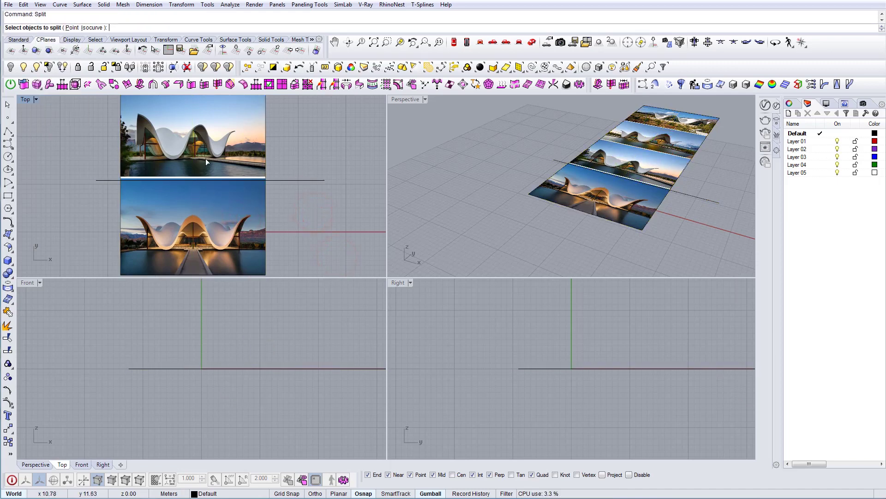
{"action": "left_click", "coordinate": [202, 154]}
{"action": "key", "text": "Return"}
{"action": "left_click", "coordinate": [295, 180]}
{"action": "key", "text": "Return"}
{"action": "left_click", "coordinate": [240, 212]}
Move the piece with the three upper photos sideways, away from the front-view photo.
{"action": "scroll", "coordinate": [234, 193], "scroll_direction": "down", "scroll_amount": 10}
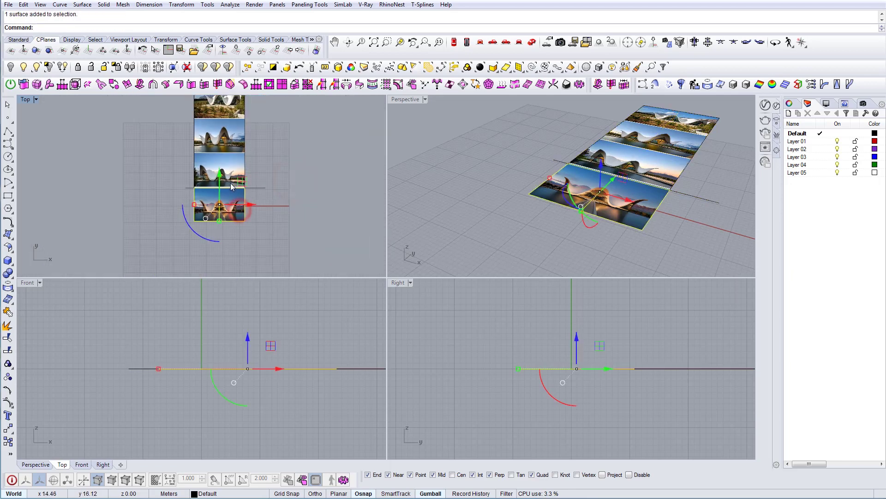
{"action": "right_click_drag", "start_coordinate": [230, 170], "coordinate": [236, 202]}
{"action": "scroll", "coordinate": [236, 199], "scroll_direction": "up", "scroll_amount": 2}
{"action": "left_click", "coordinate": [238, 193]}
{"action": "left_click_drag", "start_coordinate": [254, 164], "coordinate": [70, 160]}
{"action": "left_click", "coordinate": [252, 162]}
Delete the horizontal cutting line.
{"action": "right_click_drag", "start_coordinate": [270, 241], "coordinate": [312, 186]}
{"action": "scroll", "coordinate": [312, 186], "scroll_direction": "up", "scroll_amount": 6}
{"action": "left_click_drag", "start_coordinate": [333, 176], "coordinate": [298, 136]}
{"action": "key", "text": "Delete"}
Move the front-view photo so its lower-left corner sits at 0,0,0.
{"action": "right_click_drag", "start_coordinate": [241, 202], "coordinate": [261, 162]}
{"action": "left_click", "coordinate": [253, 220]}
{"action": "left_click_drag", "start_coordinate": [261, 166], "coordinate": [231, 190]}
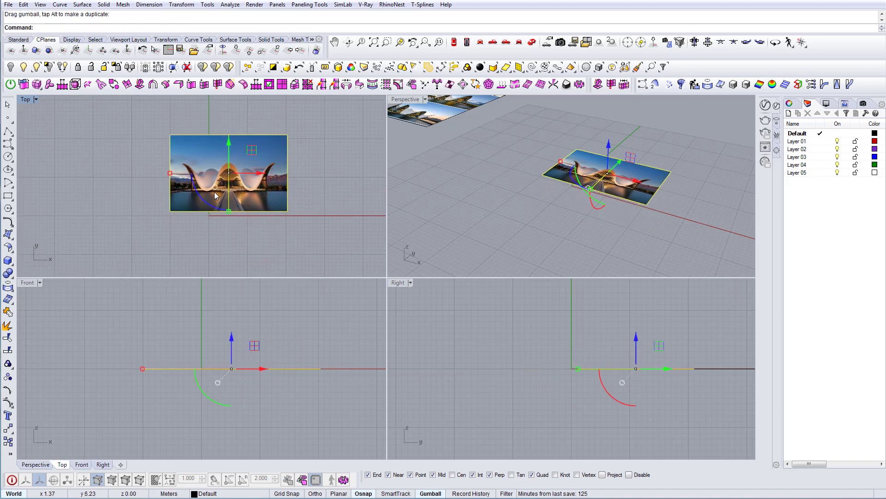
{"action": "right_click_drag", "start_coordinate": [218, 188], "coordinate": [212, 204]}
{"action": "type", "text": "m"}
{"action": "key", "text": "Return"}
{"action": "left_click", "coordinate": [165, 227]}
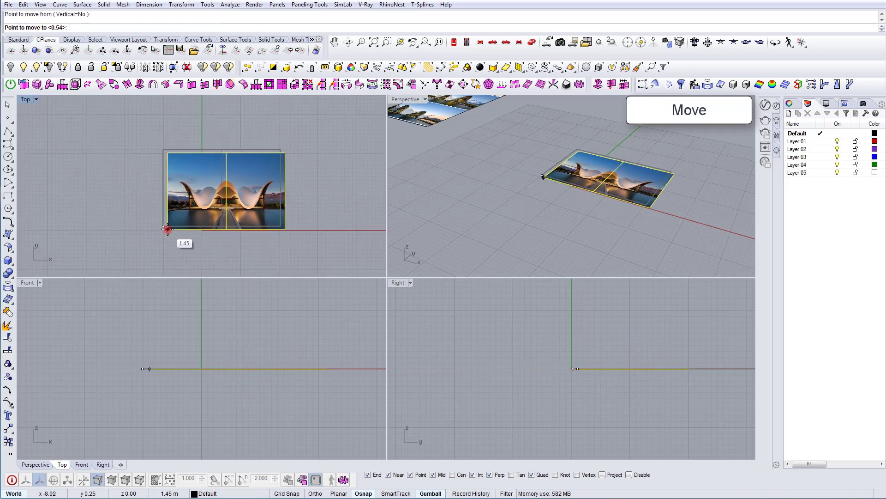
{"action": "type", "text": "0,0,0"}
{"action": "key", "text": "Return"}
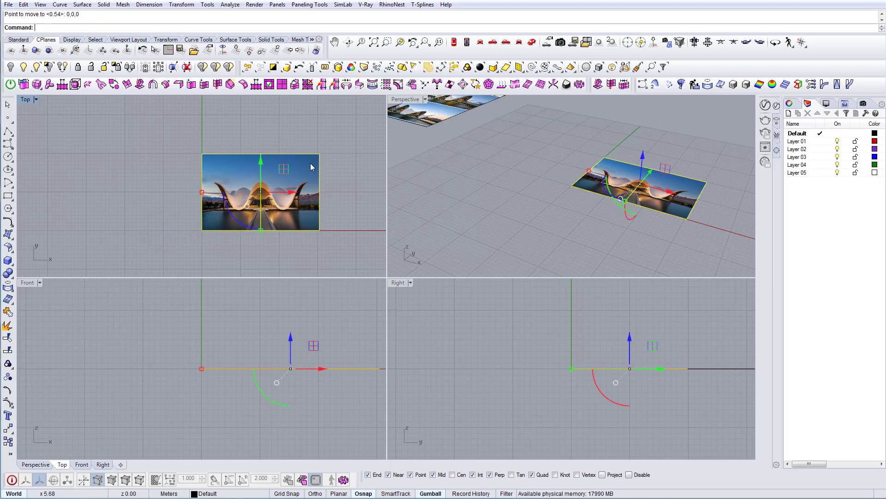
Make the front-view photo's material partly transparent and lock the photo.
{"action": "scroll", "coordinate": [249, 162], "scroll_direction": "up", "scroll_amount": 3}
{"action": "left_click", "coordinate": [827, 104]}
{"action": "left_click", "coordinate": [823, 257]}
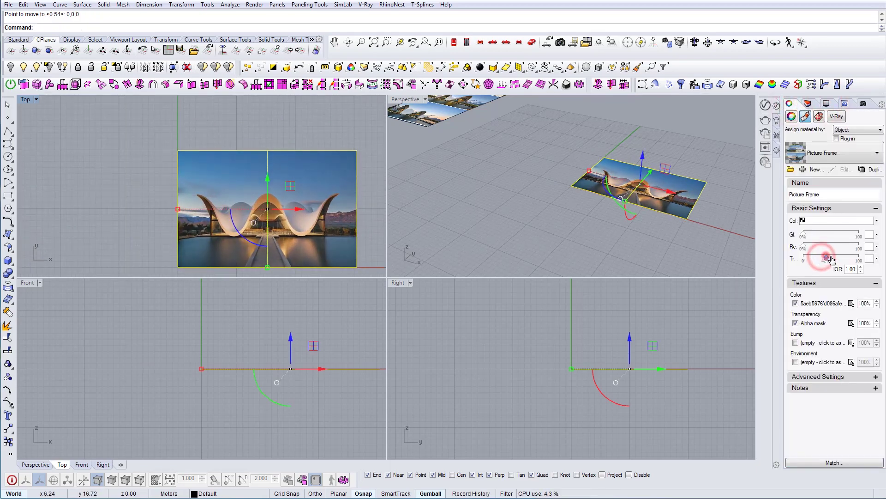
{"action": "left_click", "coordinate": [228, 117]}
{"action": "left_click", "coordinate": [297, 186]}
{"action": "type", "text": "Lock"}
{"action": "key", "text": "Return"}
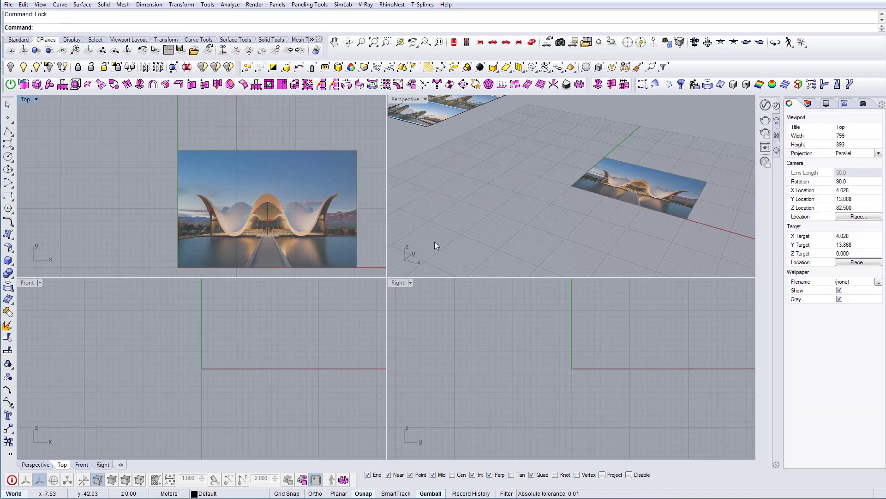
In the maximized Top view, draw an interpolated curve along the roof edge from its left tip down to the first valley's lowest point.
{"action": "right_click_drag", "start_coordinate": [120, 166], "coordinate": [96, 161]}
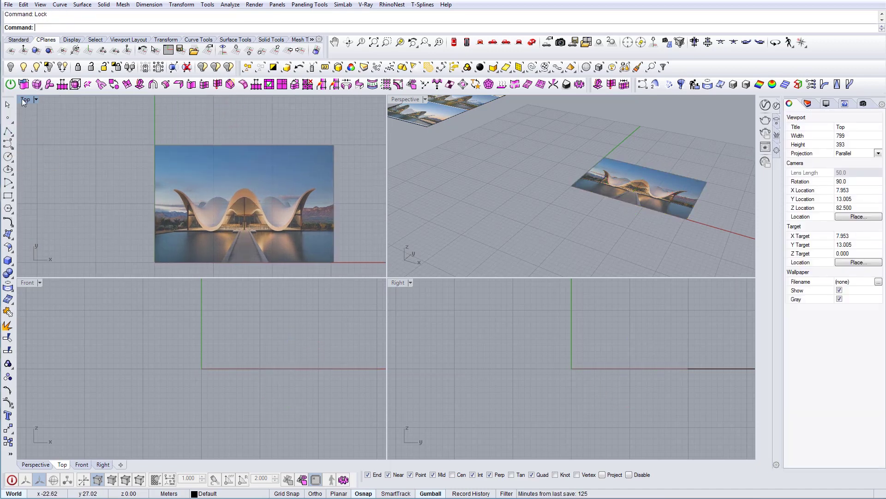
{"action": "double_click", "coordinate": [25, 100]}
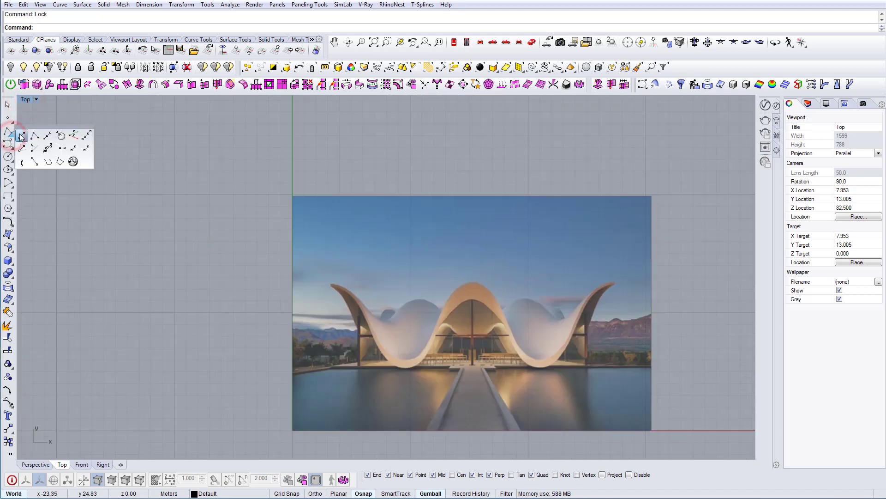
{"action": "left_click", "coordinate": [40, 117]}
{"action": "left_click", "coordinate": [9, 146]}
{"action": "left_click", "coordinate": [11, 147]}
{"action": "left_click", "coordinate": [25, 150]}
{"action": "scroll", "coordinate": [333, 279], "scroll_direction": "up", "scroll_amount": 6}
{"action": "left_click", "coordinate": [217, 224]}
{"action": "left_click", "coordinate": [266, 242]}
{"action": "left_click", "coordinate": [307, 312]}
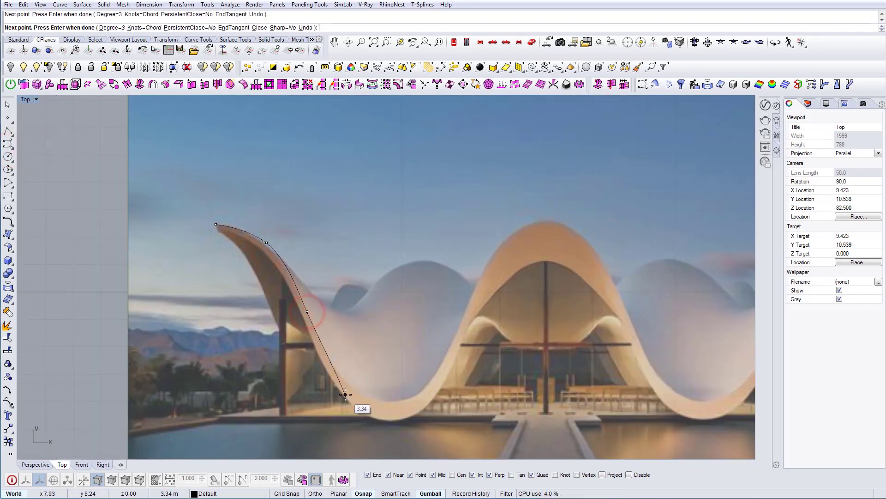
{"action": "left_click", "coordinate": [345, 394]}
{"action": "left_click", "coordinate": [388, 421]}
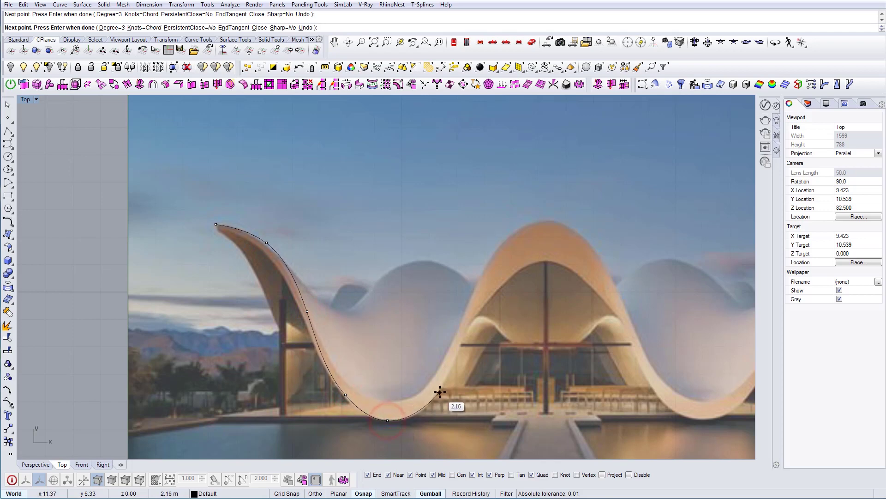
{"action": "scroll", "coordinate": [440, 392], "scroll_direction": "down", "scroll_amount": 4}
{"action": "scroll", "coordinate": [431, 394], "scroll_direction": "up", "scroll_amount": 2}
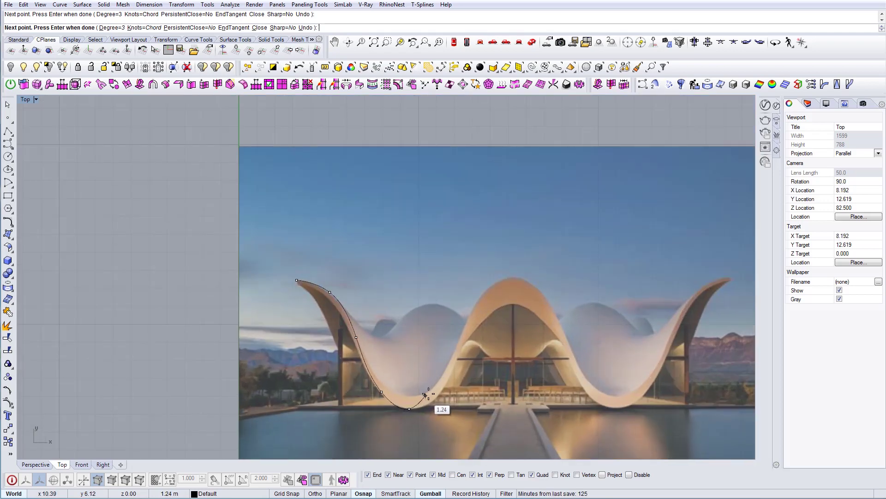
{"action": "scroll", "coordinate": [424, 403], "scroll_direction": "up", "scroll_amount": 2}
{"action": "key", "text": "Return"}
Show the roof curve's control points and adjust them so the curve follows the photographed roof edge.
{"action": "left_click", "coordinate": [395, 402]}
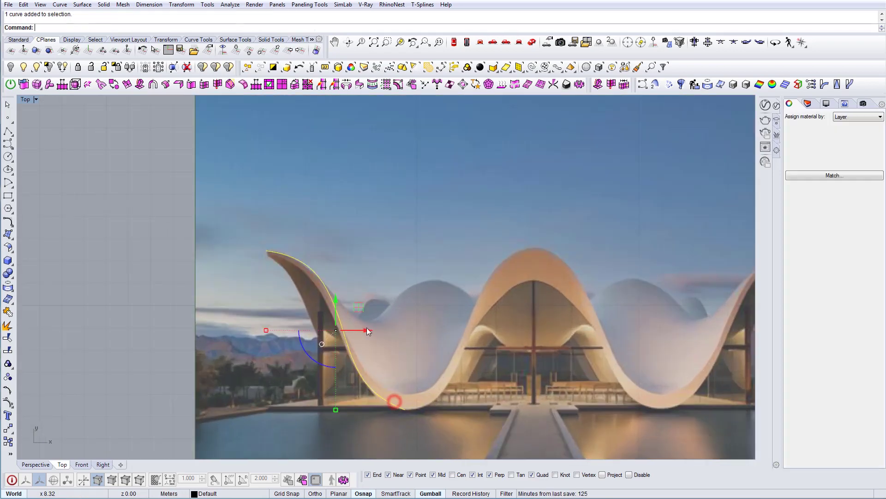
{"action": "right_click_drag", "start_coordinate": [349, 311], "coordinate": [360, 314]}
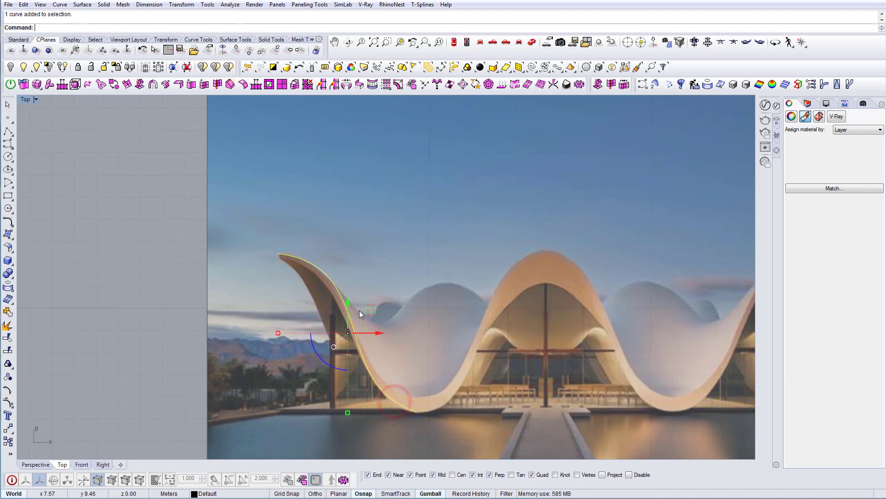
{"action": "left_click", "coordinate": [8, 405]}
{"action": "right_click_drag", "start_coordinate": [379, 245], "coordinate": [421, 241]}
{"action": "scroll", "coordinate": [378, 247], "scroll_direction": "up", "scroll_amount": 4}
{"action": "left_click_drag", "start_coordinate": [362, 242], "coordinate": [389, 280]}
{"action": "left_click_drag", "start_coordinate": [399, 244], "coordinate": [390, 254]}
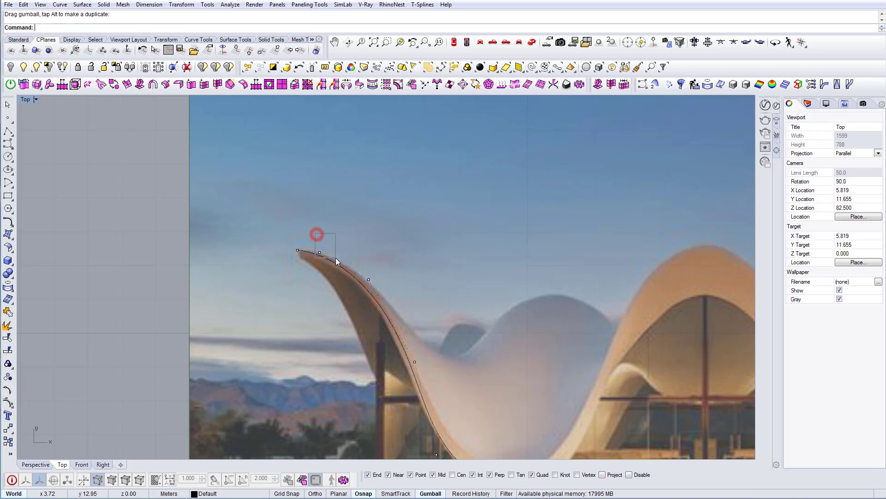
{"action": "right_click_drag", "start_coordinate": [448, 320], "coordinate": [415, 276]}
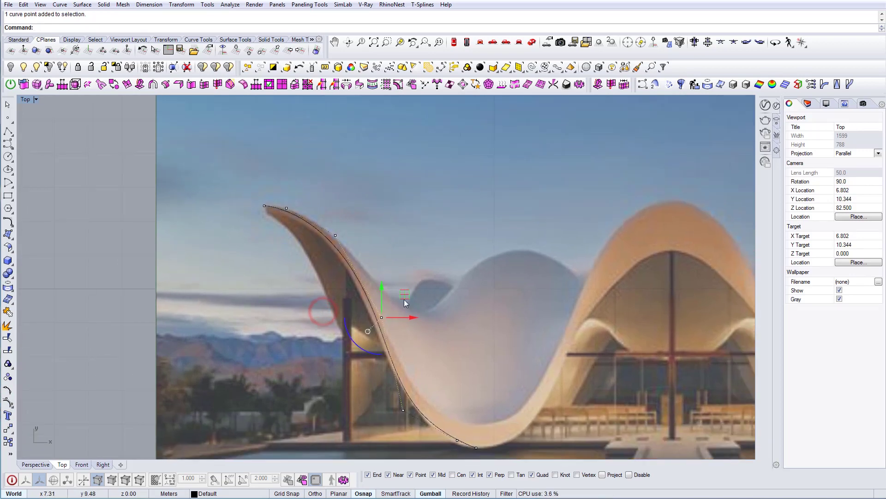
{"action": "left_click_drag", "start_coordinate": [405, 297], "coordinate": [399, 298]}
{"action": "right_click_drag", "start_coordinate": [444, 408], "coordinate": [419, 353]}
{"action": "left_click_drag", "start_coordinate": [418, 354], "coordinate": [454, 311]}
{"action": "right_click_drag", "start_coordinate": [451, 324], "coordinate": [458, 350]}
{"action": "left_click_drag", "start_coordinate": [248, 146], "coordinate": [246, 148]}
{"action": "scroll", "coordinate": [309, 189], "scroll_direction": "down", "scroll_amount": 6}
{"action": "key", "text": "Escape"}
{"action": "key", "text": "Escape"}
Mirror the roof curve about a vertical axis through the valley's lowest point.
{"action": "left_click", "coordinate": [332, 242]}
{"action": "right_click_drag", "start_coordinate": [332, 241], "coordinate": [315, 233]}
{"action": "type", "text": "mi"}
{"action": "key", "text": "Return"}
{"action": "left_click", "coordinate": [370, 306]}
{"action": "left_click", "coordinate": [376, 218]}
Join the original roof curve and its mirrored copy into one curve.
{"action": "left_click", "coordinate": [387, 296]}
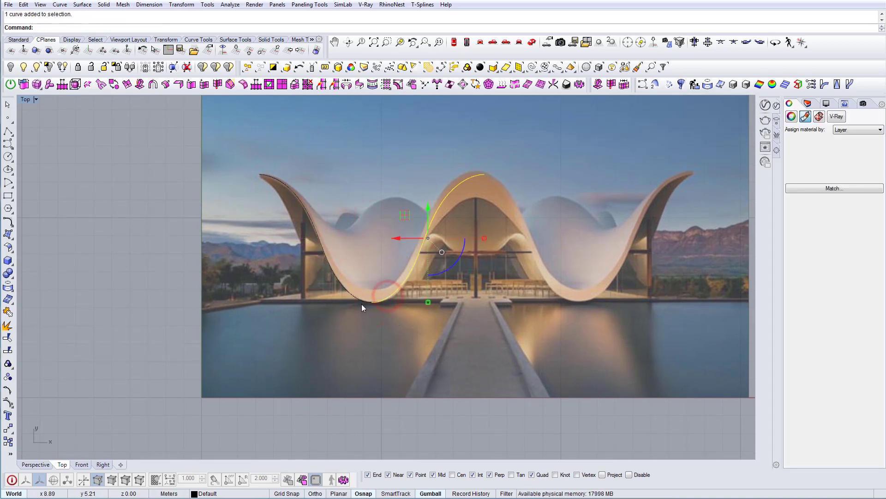
{"action": "left_click", "coordinate": [363, 301], "text": "shift"}
{"action": "type", "text": "j"}
{"action": "key", "text": "Return"}
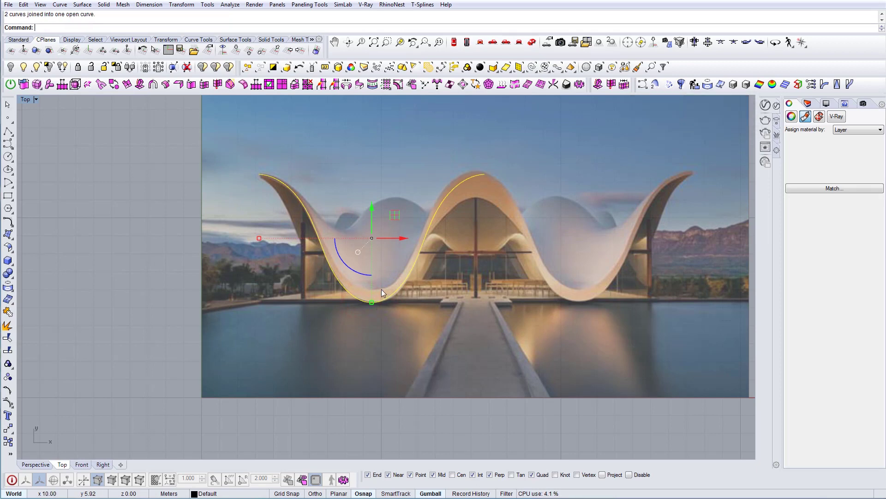
Try to narrow the joined roof curve horizontally and shift it sideways over the photo.
{"action": "scroll", "coordinate": [381, 289], "scroll_direction": "up", "scroll_amount": 3}
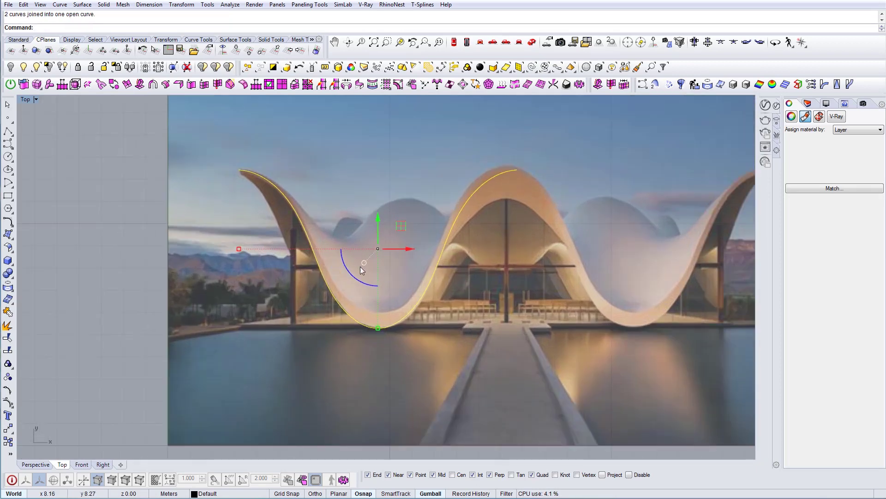
{"action": "left_click_drag", "start_coordinate": [239, 245], "coordinate": [255, 248]}
{"action": "left_click_drag", "start_coordinate": [406, 249], "coordinate": [401, 247]}
{"action": "key", "text": "ctrl+z"}
{"action": "key", "text": "ctrl+z"}
Show the joined curve's control points, delete the middle one at the valley, and adjust its two neighbours to the roof edge.
{"action": "mouse_move", "coordinate": [416, 237]}
{"action": "right_mouse_down"}
{"action": "mouse_move", "coordinate": [413, 244]}
{"action": "mouse_move", "coordinate": [426, 238]}
{"action": "right_mouse_up"}
{"action": "left_click", "coordinate": [8, 406]}
{"action": "right_click_drag", "start_coordinate": [407, 311], "coordinate": [411, 323]}
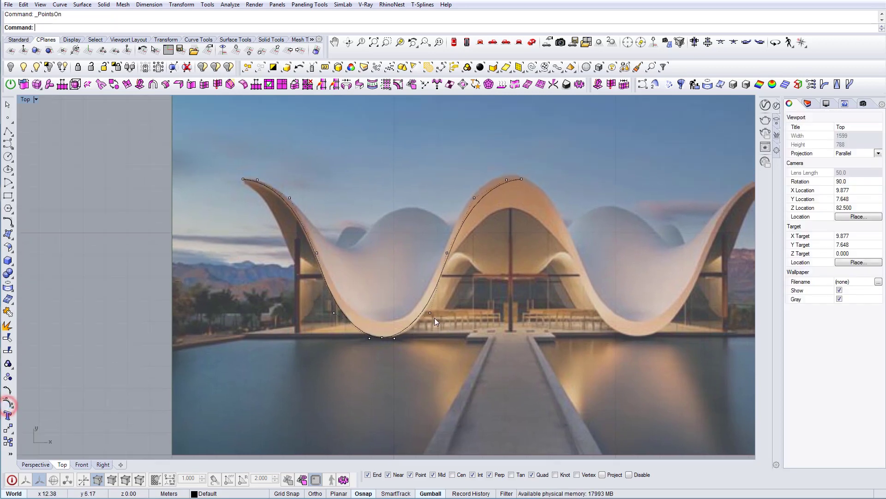
{"action": "scroll", "coordinate": [380, 326], "scroll_direction": "up", "scroll_amount": 10}
{"action": "left_click_drag", "start_coordinate": [368, 328], "coordinate": [401, 372]}
{"action": "key", "text": "Delete"}
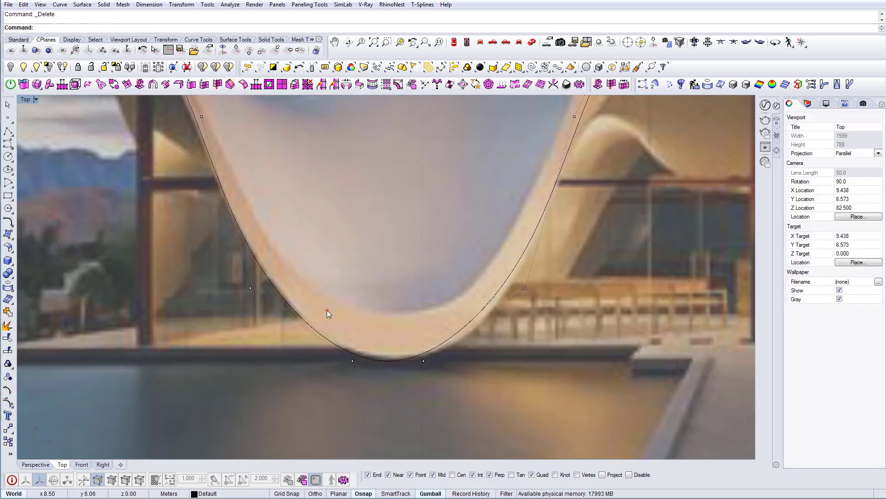
{"action": "left_click_drag", "start_coordinate": [351, 330], "coordinate": [441, 370]}
{"action": "left_click_drag", "start_coordinate": [349, 362], "coordinate": [342, 363]}
Adjust the control points near the curve's upper-left end to fit the photographed roof tip.
{"action": "scroll", "coordinate": [351, 365], "scroll_direction": "down", "scroll_amount": 6}
{"action": "right_click_drag", "start_coordinate": [313, 245], "coordinate": [331, 325]}
{"action": "scroll", "coordinate": [187, 210], "scroll_direction": "up", "scroll_amount": 4}
{"action": "left_click_drag", "start_coordinate": [151, 166], "coordinate": [236, 213]}
{"action": "left_click_drag", "start_coordinate": [193, 171], "coordinate": [196, 173]}
{"action": "left_click", "coordinate": [292, 162]}
{"action": "left_click_drag", "start_coordinate": [231, 214], "coordinate": [319, 249]}
{"action": "left_click", "coordinate": [347, 237]}
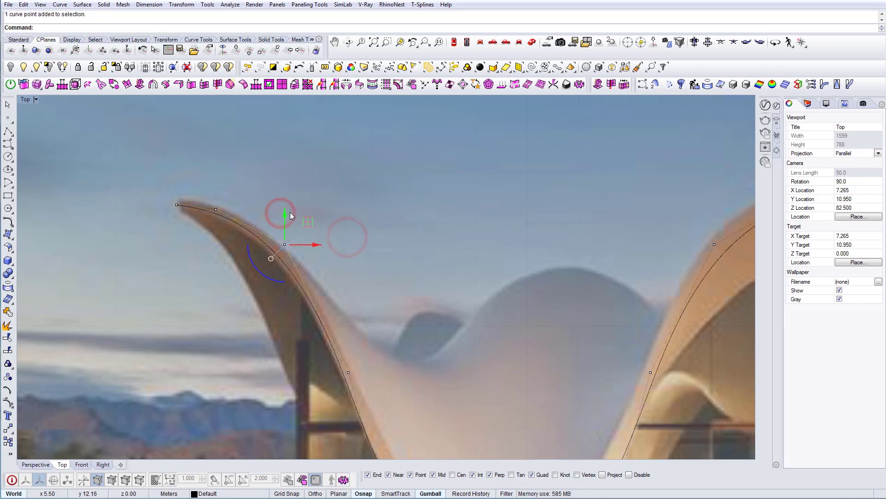
{"action": "left_click_drag", "start_coordinate": [283, 210], "coordinate": [283, 214]}
{"action": "scroll", "coordinate": [290, 202], "scroll_direction": "down", "scroll_amount": 8}
Draw a short vertical line upward from the lowest point of the roof curve.
{"action": "scroll", "coordinate": [365, 260], "scroll_direction": "up", "scroll_amount": 2}
{"action": "right_click_drag", "start_coordinate": [367, 260], "coordinate": [352, 270]}
{"action": "right_click_drag", "start_coordinate": [443, 329], "coordinate": [434, 346]}
{"action": "left_click", "coordinate": [437, 346]}
{"action": "left_click", "coordinate": [383, 404]}
{"action": "type", "text": "line"}
{"action": "key", "text": "Return"}
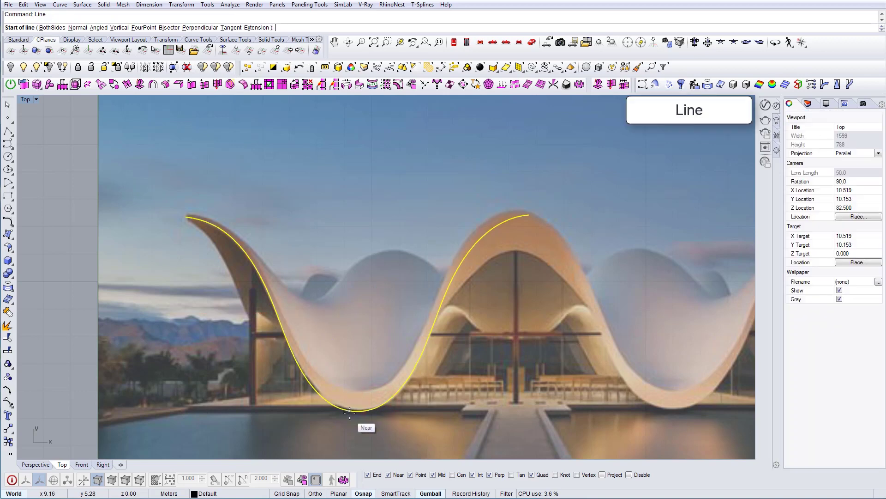
{"action": "left_click", "coordinate": [357, 411]}
{"action": "left_click", "coordinate": [358, 379]}
{"action": "key", "text": "Escape"}
Trim away the right half of the roof curve at the short vertical line.
{"action": "type", "text": "trim"}
{"action": "key", "text": "Return"}
{"action": "key", "text": "Return"}
{"action": "mouse_move", "coordinate": [376, 424]}
{"action": "left_mouse_down"}
{"action": "mouse_move", "coordinate": [347, 392]}
{"action": "mouse_move", "coordinate": [379, 393]}
{"action": "left_mouse_up"}
{"action": "key", "text": "Return"}
Mirror the remaining left half of the roof curve about the short vertical line.
{"action": "left_click_drag", "start_coordinate": [334, 428], "coordinate": [317, 384]}
{"action": "type", "text": "mirror"}
{"action": "key", "text": "Return"}
{"action": "left_click", "coordinate": [357, 410]}
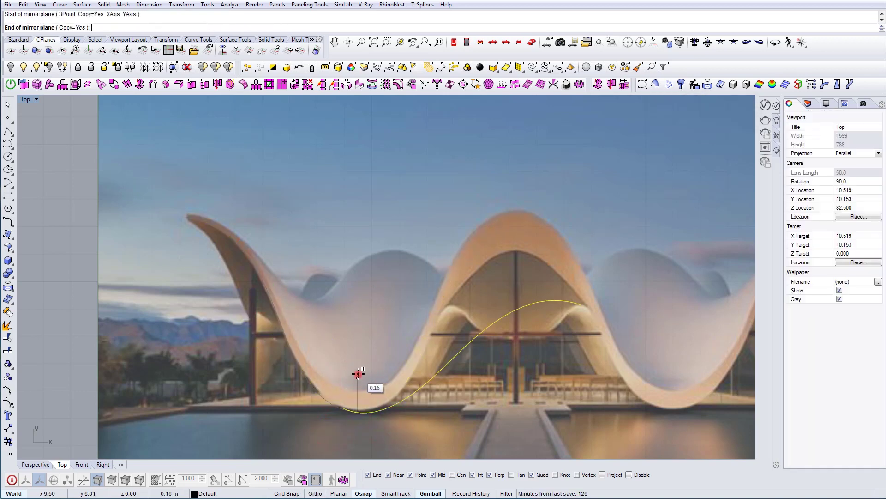
{"action": "left_click", "coordinate": [358, 374]}
{"action": "left_click", "coordinate": [354, 334]}
Complete the mirrored half of the roof curve and join both halves into one curve.
{"action": "left_click_drag", "start_coordinate": [341, 434], "coordinate": [322, 395]}
{"action": "left_click_drag", "start_coordinate": [410, 411], "coordinate": [388, 376], "text": "shift"}
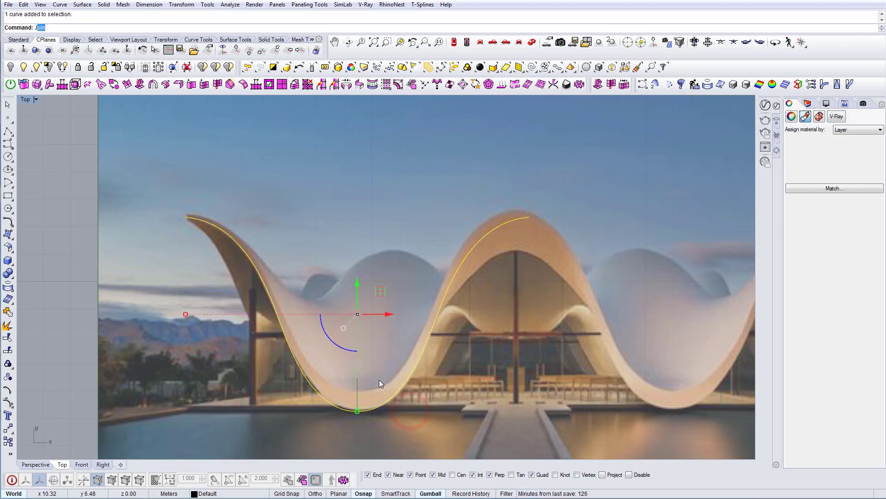
{"action": "type", "text": "Jo"}
{"action": "key", "text": "Return"}
{"action": "scroll", "coordinate": [352, 393], "scroll_direction": "up", "scroll_amount": 2}
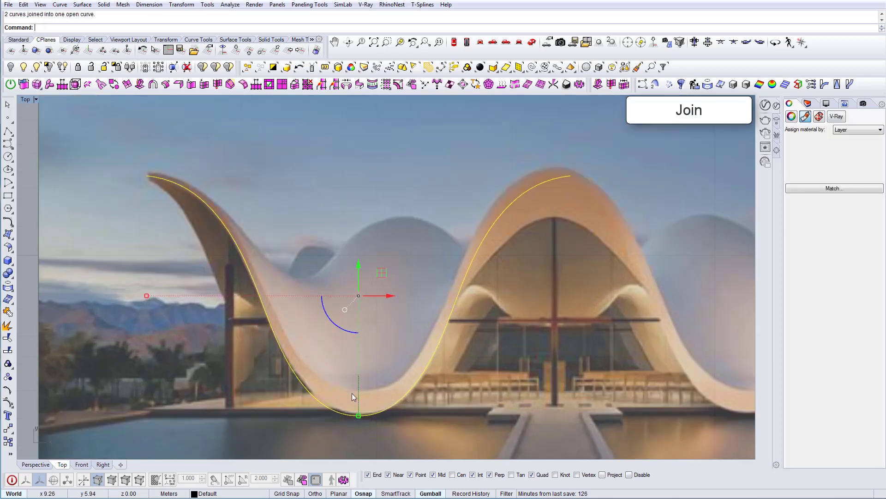
Show the joined curve's control points and delete the one at its lowest point.
{"action": "left_click", "coordinate": [9, 399]}
{"action": "scroll", "coordinate": [355, 423], "scroll_direction": "up", "scroll_amount": 6}
{"action": "left_click_drag", "start_coordinate": [350, 389], "coordinate": [373, 417]}
{"action": "key", "text": "Delete"}
{"action": "scroll", "coordinate": [374, 418], "scroll_direction": "down", "scroll_amount": 6}
{"action": "key", "text": "Escape"}
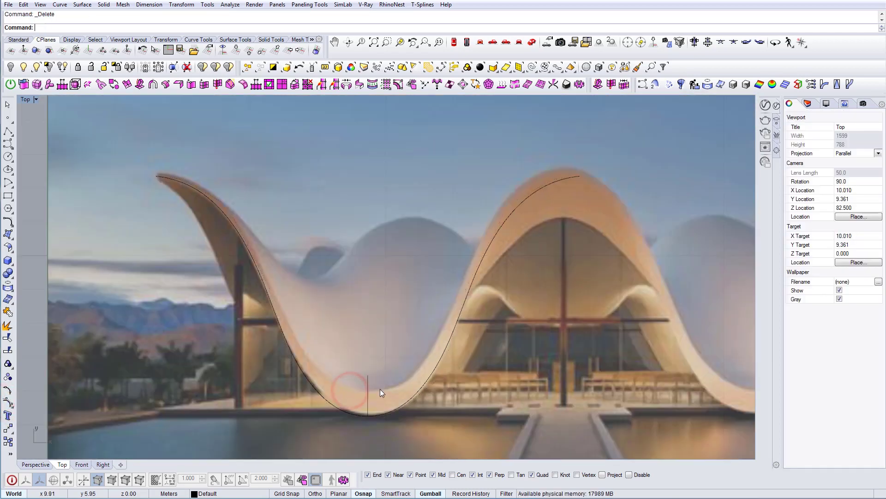
Delete the short vertical helper line at the lowest point of the roof curve.
{"action": "left_click", "coordinate": [369, 387]}
{"action": "key", "text": "Delete"}
{"action": "scroll", "coordinate": [455, 272], "scroll_direction": "down", "scroll_amount": 4}
{"action": "right_click_drag", "start_coordinate": [464, 268], "coordinate": [432, 297]}
Show the roof curve's control points and adjust those at its right end to fit the photographed central peak.
{"action": "left_click", "coordinate": [450, 298]}
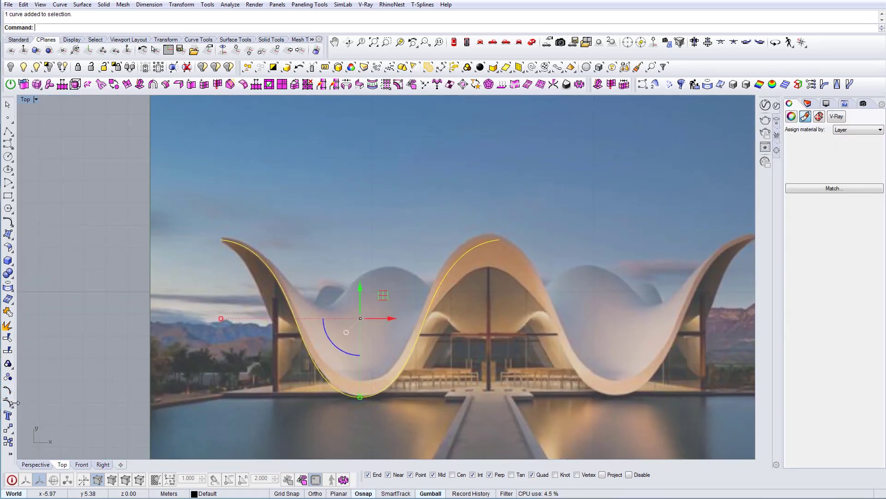
{"action": "left_click", "coordinate": [7, 390]}
{"action": "scroll", "coordinate": [466, 270], "scroll_direction": "up", "scroll_amount": 3}
{"action": "left_click_drag", "start_coordinate": [508, 284], "coordinate": [510, 285]}
{"action": "right_click_drag", "start_coordinate": [491, 253], "coordinate": [462, 234]}
{"action": "left_click_drag", "start_coordinate": [471, 252], "coordinate": [439, 222]}
{"action": "left_click_drag", "start_coordinate": [432, 260], "coordinate": [446, 248]}
Shift the control point on the slope left of the central peak to follow the photographed roof edge.
{"action": "left_click", "coordinate": [432, 314]}
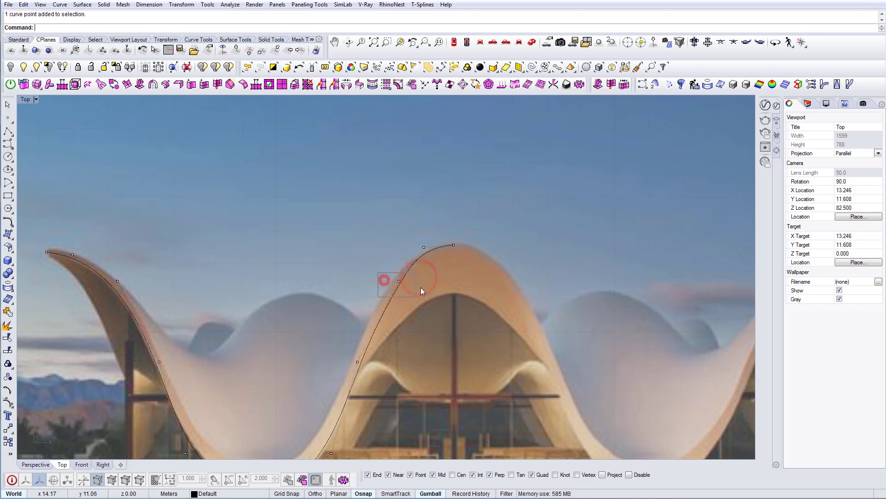
{"action": "left_click_drag", "start_coordinate": [423, 281], "coordinate": [412, 284]}
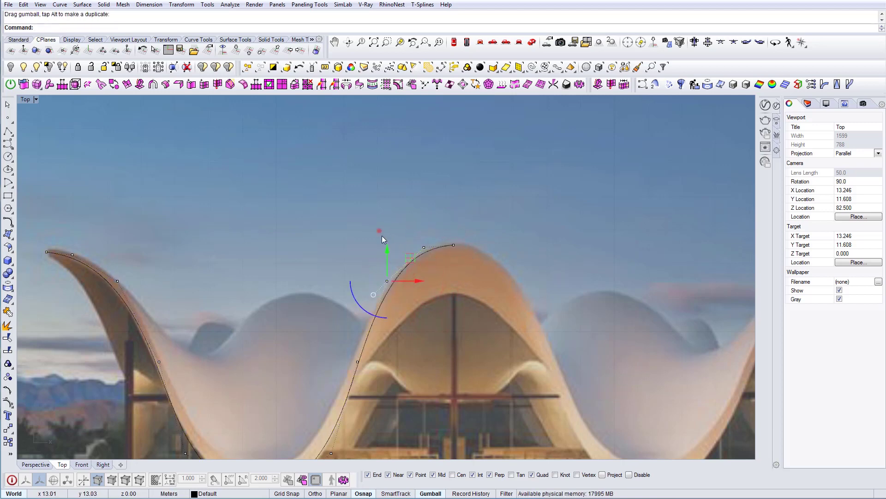
{"action": "left_click_drag", "start_coordinate": [387, 253], "coordinate": [387, 258]}
{"action": "mouse_move", "coordinate": [422, 216]}
{"action": "left_mouse_down"}
{"action": "mouse_move", "coordinate": [430, 256]}
{"action": "mouse_move", "coordinate": [427, 224]}
{"action": "left_mouse_up"}
{"action": "right_click_drag", "start_coordinate": [374, 362], "coordinate": [418, 287]}
{"action": "right_click_drag", "start_coordinate": [403, 337], "coordinate": [400, 350]}
{"action": "scroll", "coordinate": [448, 256], "scroll_direction": "down", "scroll_amount": 3}
{"action": "key", "text": "Escape"}
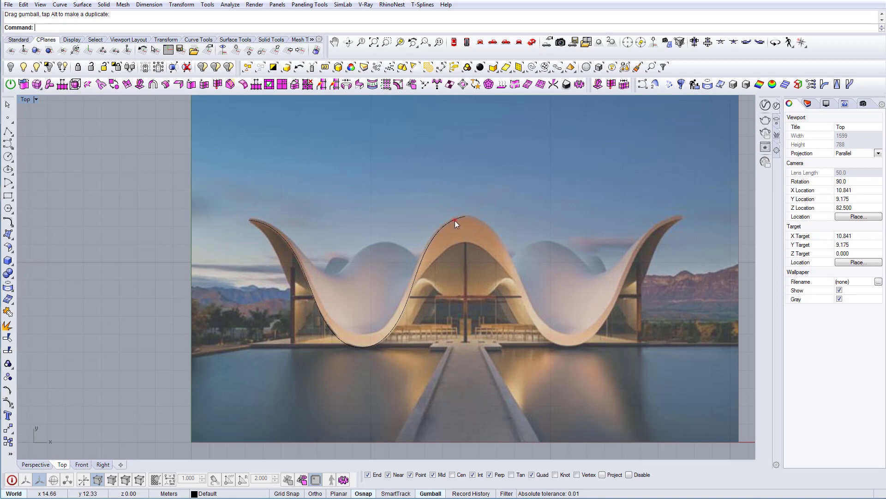
Mirror the roof curve about a vertical axis through its central peak end and join the two halves.
{"action": "left_click", "coordinate": [455, 220]}
{"action": "right_click_drag", "start_coordinate": [455, 220], "coordinate": [426, 220]}
{"action": "type", "text": "Mi"}
{"action": "key", "text": "Return"}
{"action": "left_click", "coordinate": [427, 215]}
{"action": "left_click", "coordinate": [428, 169]}
{"action": "type", "text": "J"}
{"action": "key", "text": "Return"}
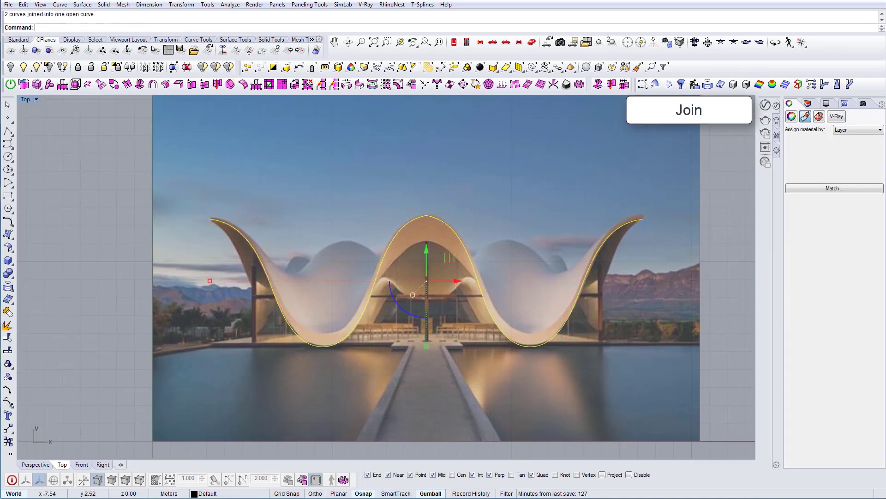
Delete the control point at the central peak and raise its two neighbours to match the photographed crest.
{"action": "left_click", "coordinate": [8, 402]}
{"action": "scroll", "coordinate": [418, 203], "scroll_direction": "up", "scroll_amount": 2}
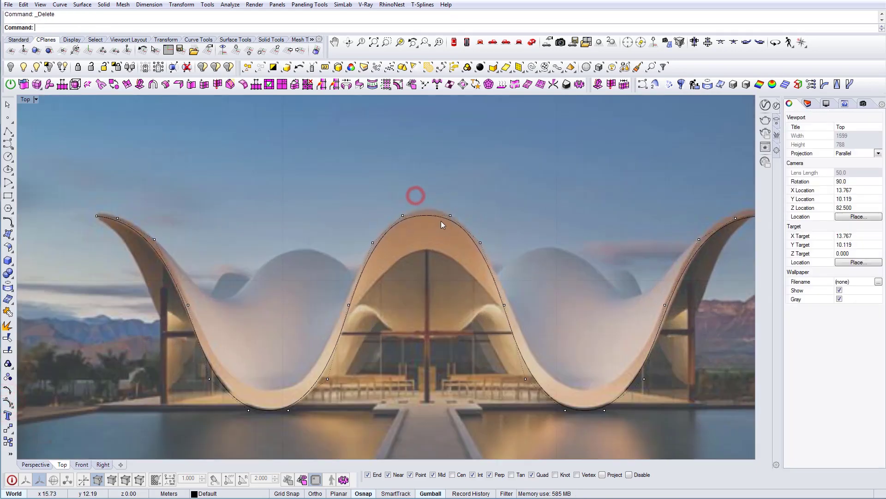
{"action": "right_click_drag", "start_coordinate": [437, 227], "coordinate": [434, 239]}
{"action": "scroll", "coordinate": [393, 218], "scroll_direction": "up", "scroll_amount": 4}
{"action": "left_click_drag", "start_coordinate": [376, 204], "coordinate": [490, 246]}
{"action": "mouse_move", "coordinate": [439, 209]}
{"action": "left_mouse_down"}
{"action": "mouse_move", "coordinate": [437, 191]}
{"action": "mouse_move", "coordinate": [440, 205]}
{"action": "left_mouse_up"}
{"action": "left_click_drag", "start_coordinate": [403, 227], "coordinate": [408, 229]}
{"action": "scroll", "coordinate": [417, 239], "scroll_direction": "down", "scroll_amount": 3}
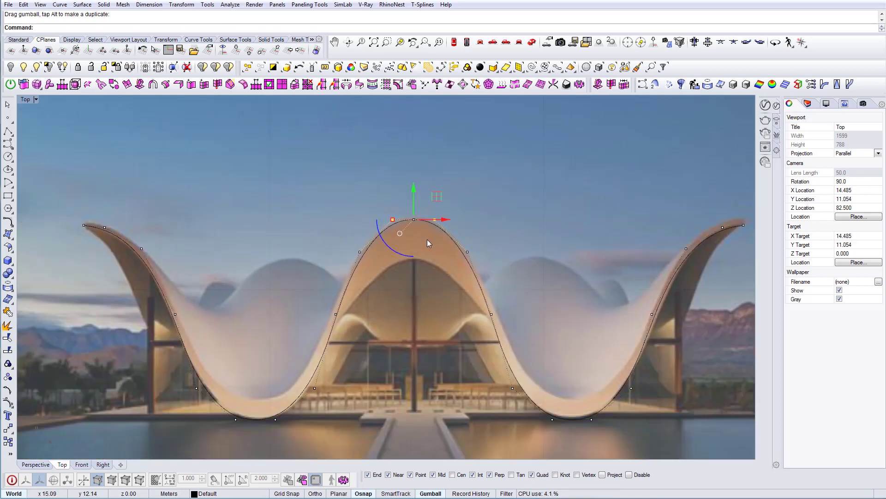
Adjust the symmetric pairs of control points on both slopes of the central arch to fit the photo.
{"action": "left_click_drag", "start_coordinate": [296, 240], "coordinate": [489, 257]}
{"action": "scroll", "coordinate": [384, 258], "scroll_direction": "up", "scroll_amount": 3}
{"action": "left_click_drag", "start_coordinate": [316, 250], "coordinate": [308, 252]}
{"action": "left_click_drag", "start_coordinate": [194, 352], "coordinate": [602, 386]}
{"action": "left_click_drag", "start_coordinate": [252, 365], "coordinate": [637, 376]}
{"action": "left_click_drag", "start_coordinate": [263, 369], "coordinate": [261, 369]}
{"action": "scroll", "coordinate": [383, 265], "scroll_direction": "down", "scroll_amount": 10}
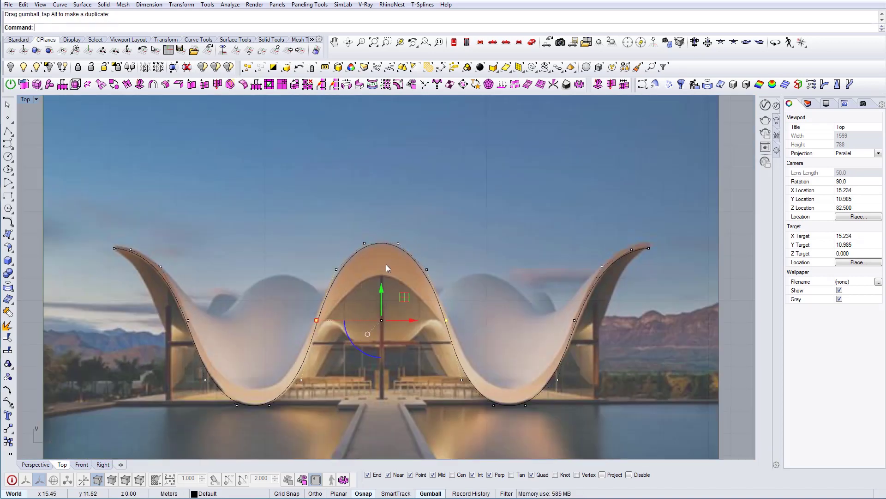
{"action": "key", "text": "Escape"}
{"action": "key", "text": "Escape"}
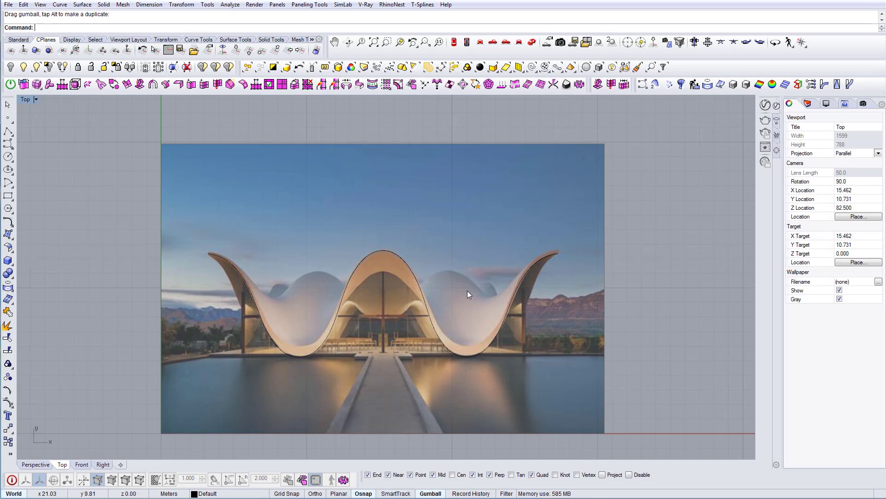
Examine the chapel's side shape in the other reference photos beside the grid.
{"action": "left_click", "coordinate": [415, 281]}
{"action": "scroll", "coordinate": [420, 269], "scroll_direction": "down", "scroll_amount": 6}
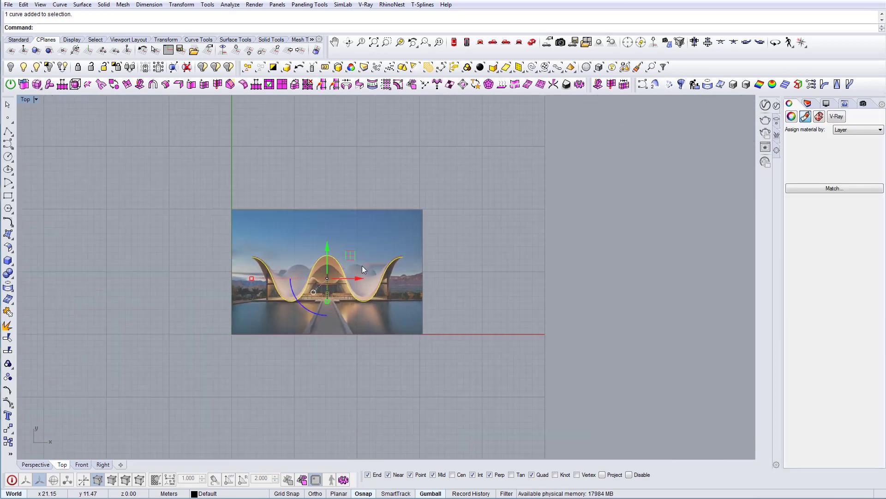
{"action": "scroll", "coordinate": [203, 313], "scroll_direction": "up", "scroll_amount": 3}
{"action": "scroll", "coordinate": [300, 261], "scroll_direction": "up", "scroll_amount": 5}
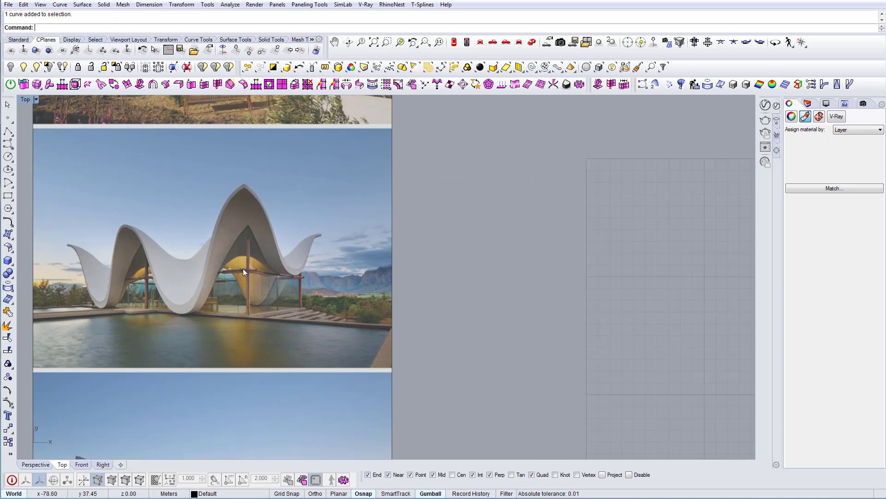
{"action": "right_click_drag", "start_coordinate": [343, 272], "coordinate": [172, 258]}
{"action": "scroll", "coordinate": [171, 259], "scroll_direction": "down", "scroll_amount": 10}
{"action": "right_click_drag", "start_coordinate": [458, 312], "coordinate": [362, 276]}
{"action": "scroll", "coordinate": [474, 354], "scroll_direction": "up", "scroll_amount": 6}
{"action": "right_click_drag", "start_coordinate": [447, 358], "coordinate": [335, 329]}
{"action": "scroll", "coordinate": [340, 327], "scroll_direction": "down", "scroll_amount": 3}
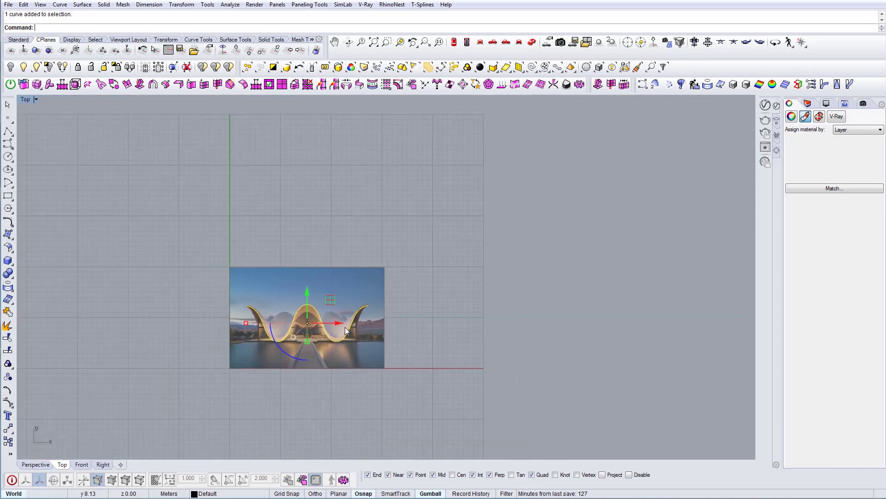
Copy the full roof curve horizontally to the empty area right of the reference photo.
{"action": "left_click_drag", "start_coordinate": [512, 319], "coordinate": [496, 322], "text": "alt"}
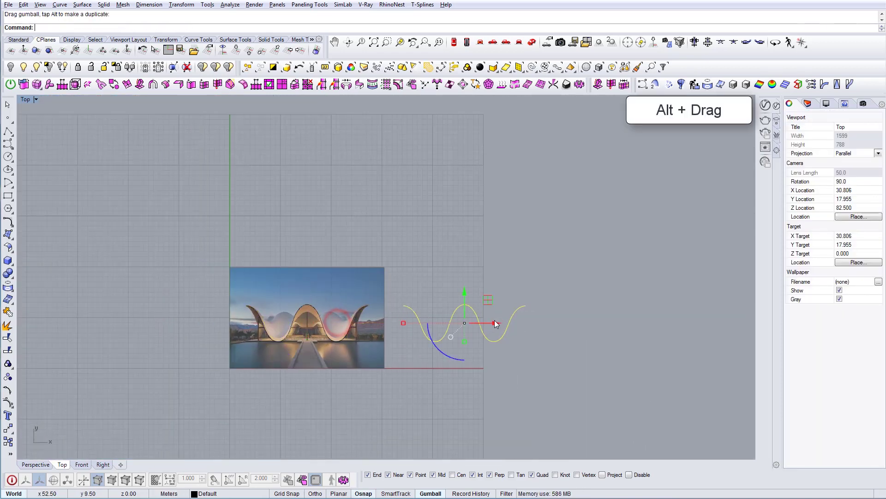
{"action": "scroll", "coordinate": [450, 305], "scroll_direction": "up", "scroll_amount": 6}
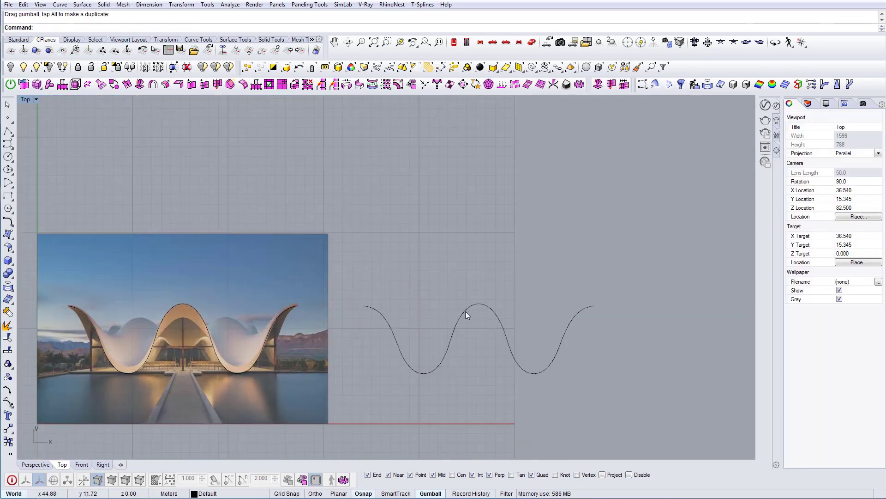
{"action": "left_click", "coordinate": [465, 311]}
{"action": "right_click_drag", "start_coordinate": [457, 307], "coordinate": [445, 309]}
{"action": "key", "text": "Escape"}
Draw a short line at the copied curve's central peak, trim off the right half there, and delete the line.
{"action": "type", "text": "line"}
{"action": "key", "text": "Return"}
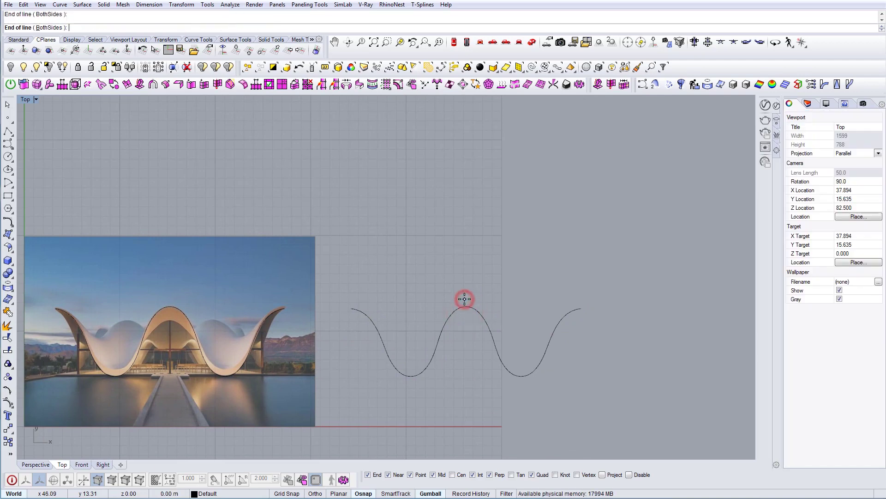
{"action": "left_click", "coordinate": [469, 303]}
{"action": "key", "text": "Return"}
{"action": "left_click_drag", "start_coordinate": [491, 409], "coordinate": [425, 272]}
{"action": "key", "text": "Return"}
{"action": "left_click_drag", "start_coordinate": [551, 406], "coordinate": [501, 323]}
{"action": "key", "text": "Return"}
{"action": "left_click_drag", "start_coordinate": [491, 283], "coordinate": [445, 267]}
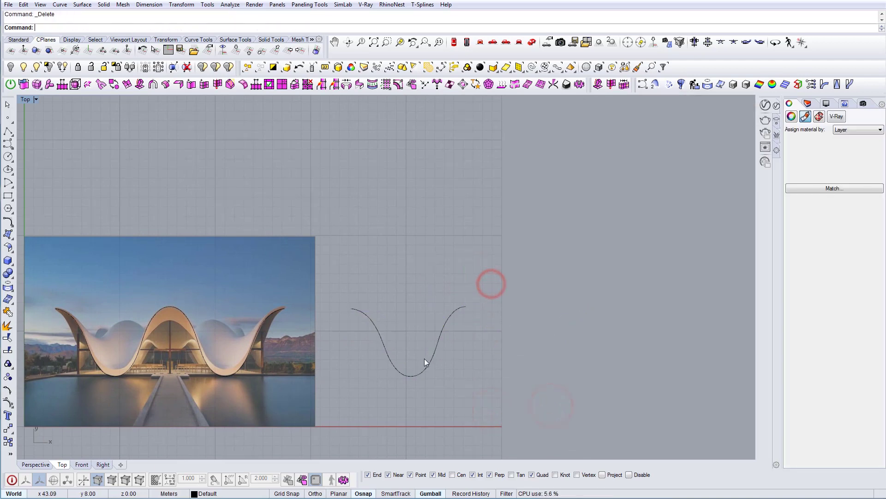
Copy the full roof curve from the photo horizontally to the right of the trimmed half curve.
{"action": "scroll", "coordinate": [400, 357], "scroll_direction": "down", "scroll_amount": 2}
{"action": "left_click_drag", "start_coordinate": [359, 325], "coordinate": [363, 325]}
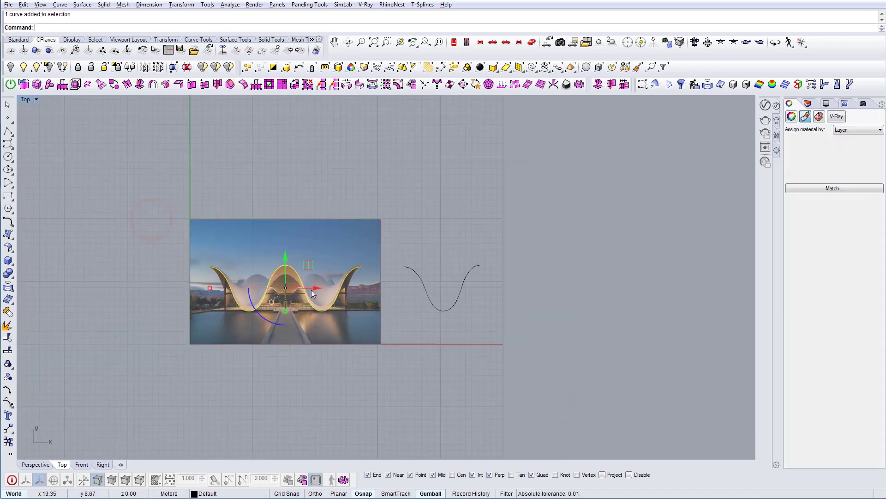
{"action": "left_click_drag", "start_coordinate": [606, 285], "coordinate": [607, 285]}
{"action": "left_click", "coordinate": [576, 294]}
Draw a vertical line from the full copy's left end to trough level and a horizontal line leftward from its midpoint.
{"action": "right_click_drag", "start_coordinate": [521, 293], "coordinate": [508, 292]}
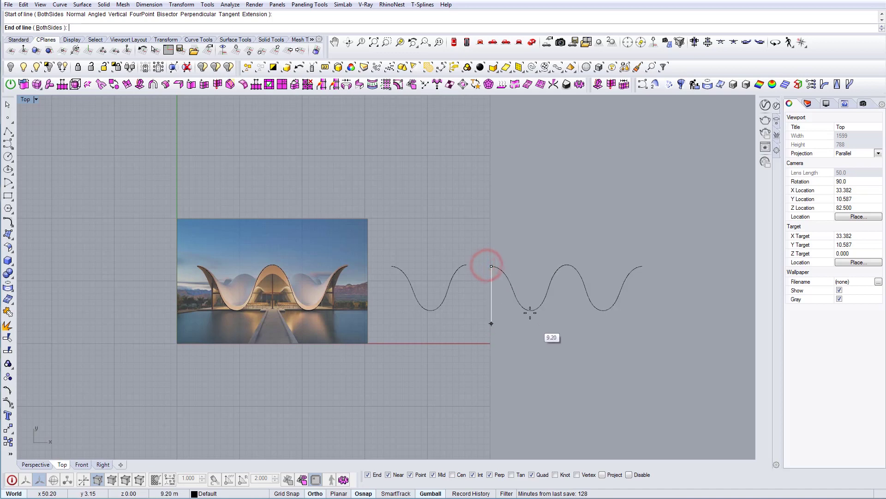
{"action": "left_click", "coordinate": [529, 313]}
{"action": "right_click_drag", "start_coordinate": [493, 299], "coordinate": [492, 304]}
{"action": "right_click", "coordinate": [493, 304]}
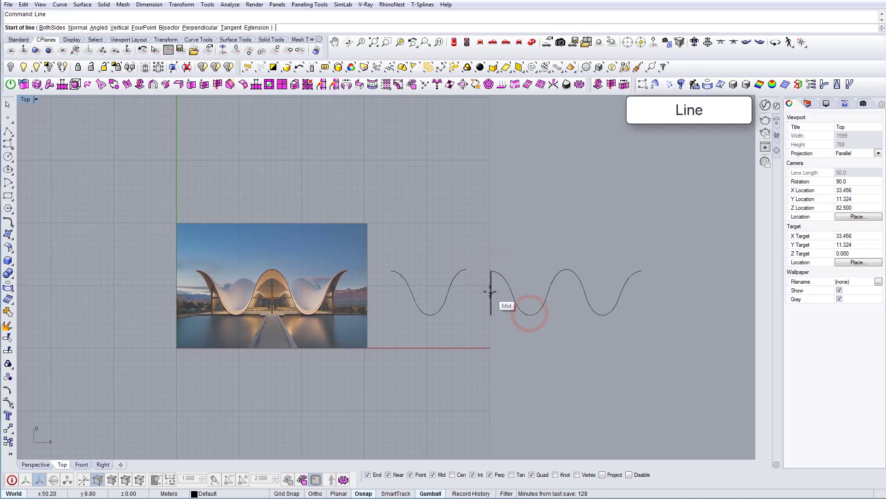
{"action": "left_click", "coordinate": [393, 304]}
Scale the half curve vertically with Scale1D from its upper right end, bringing its trough to the horizontal helper line.
{"action": "left_click", "coordinate": [455, 275]}
{"action": "type", "text": "s1"}
{"action": "key", "text": "Return"}
{"action": "left_click", "coordinate": [466, 272]}
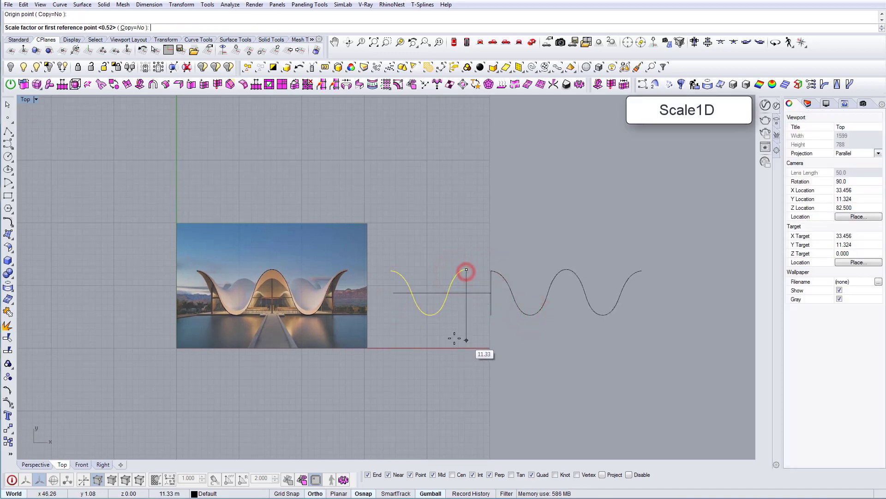
{"action": "left_click", "coordinate": [472, 294]}
Delete the horizontal and vertical helper lines.
{"action": "right_click_drag", "start_coordinate": [467, 291], "coordinate": [446, 310]}
{"action": "key", "text": "Escape"}
{"action": "scroll", "coordinate": [459, 309], "scroll_direction": "up", "scroll_amount": 4}
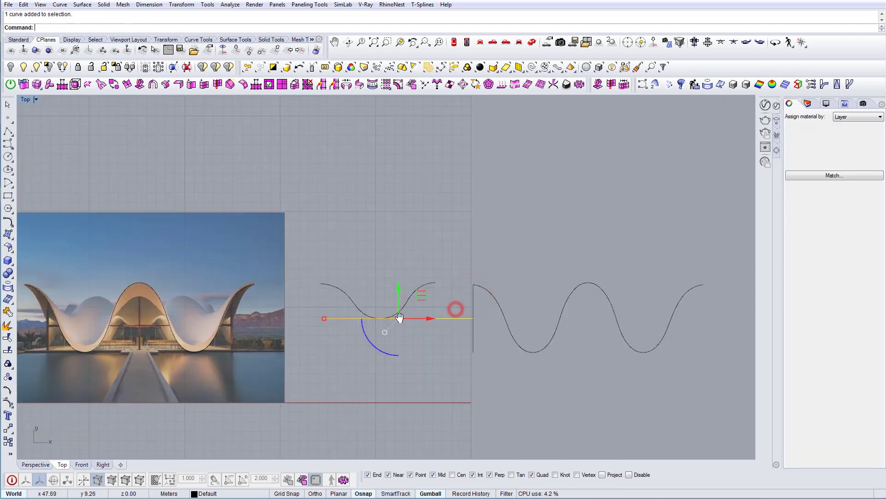
{"action": "left_click_drag", "start_coordinate": [457, 309], "coordinate": [446, 323]}
{"action": "right_click_drag", "start_coordinate": [436, 324], "coordinate": [385, 329]}
{"action": "key", "text": "Delete"}
{"action": "left_click_drag", "start_coordinate": [422, 368], "coordinate": [398, 350]}
{"action": "key", "text": "Delete"}
Move the flattened half curve horizontally to the right of the full roof curve copy.
{"action": "right_click_drag", "start_coordinate": [374, 343], "coordinate": [341, 349]}
{"action": "left_click_drag", "start_coordinate": [331, 357], "coordinate": [302, 319]}
{"action": "scroll", "coordinate": [361, 318], "scroll_direction": "down", "scroll_amount": 6}
{"action": "right_click_drag", "start_coordinate": [360, 313], "coordinate": [327, 321]}
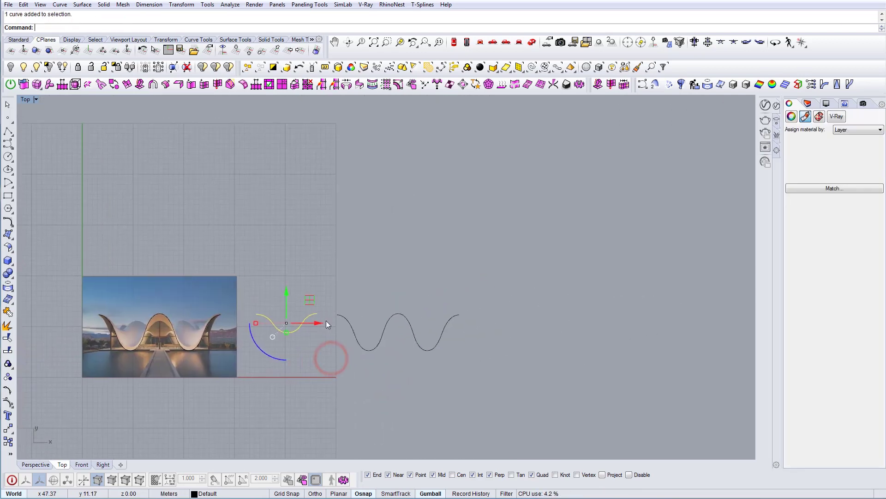
{"action": "left_click_drag", "start_coordinate": [450, 325], "coordinate": [524, 325]}
Rotate the full curve copy and the flattened curve upright in the perspective view.
{"action": "left_click_drag", "start_coordinate": [510, 363], "coordinate": [440, 307]}
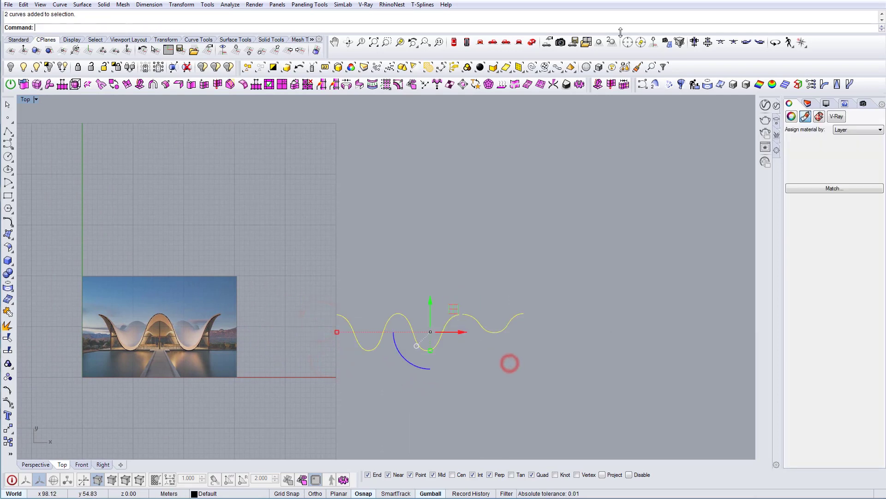
{"action": "left_click", "coordinate": [531, 43]}
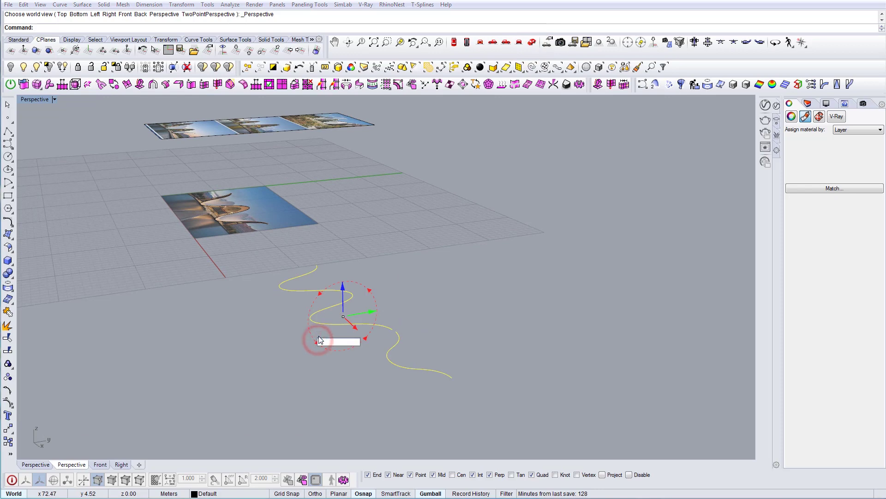
{"action": "right_click_drag", "start_coordinate": [233, 325], "coordinate": [339, 346]}
Move both upright curves from the full curve's first trough to the origin 0,0,0.
{"action": "type", "text": "M"}
{"action": "left_click", "coordinate": [342, 315]}
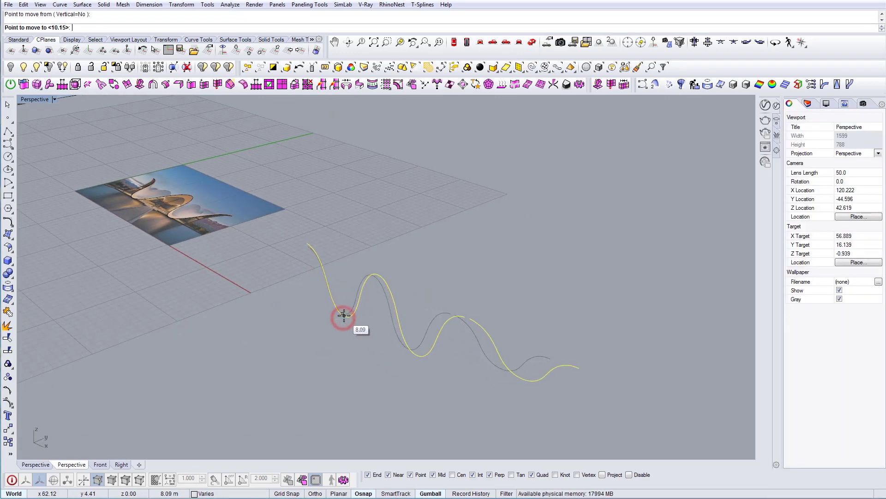
{"action": "type", "text": "0,0,0"}
{"action": "key", "text": "Return"}
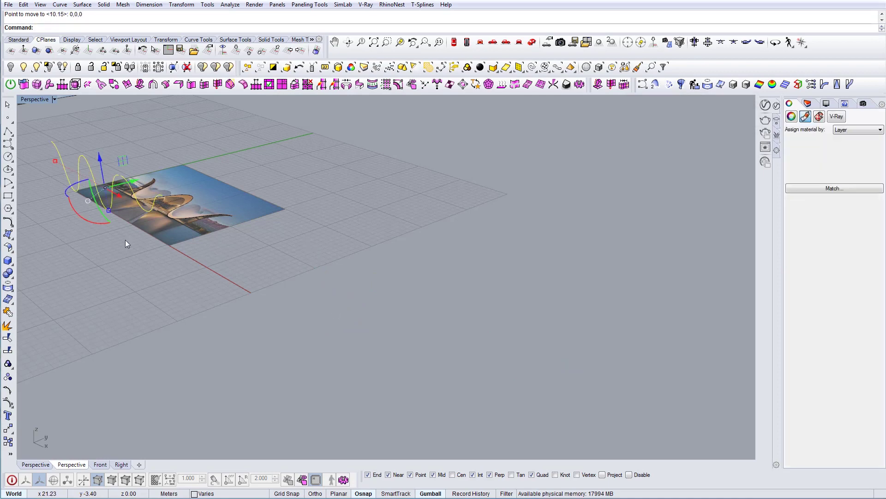
Rotate the flattened side curve 90 degrees in plan so that it runs perpendicular to the front curve.
{"action": "right_click_drag", "start_coordinate": [129, 244], "coordinate": [389, 328], "text": "shift"}
{"action": "scroll", "coordinate": [323, 185], "scroll_direction": "up", "scroll_amount": 5}
{"action": "right_click_drag", "start_coordinate": [318, 161], "coordinate": [418, 272], "text": "shift"}
{"action": "left_click", "coordinate": [452, 373]}
{"action": "left_click", "coordinate": [420, 271]}
{"action": "type", "text": "90"}
{"action": "key", "text": "Return"}
Move the side curve by its endpoint onto the adjacent end of the front roof curve.
{"action": "type", "text": "m"}
{"action": "key", "text": "Return"}
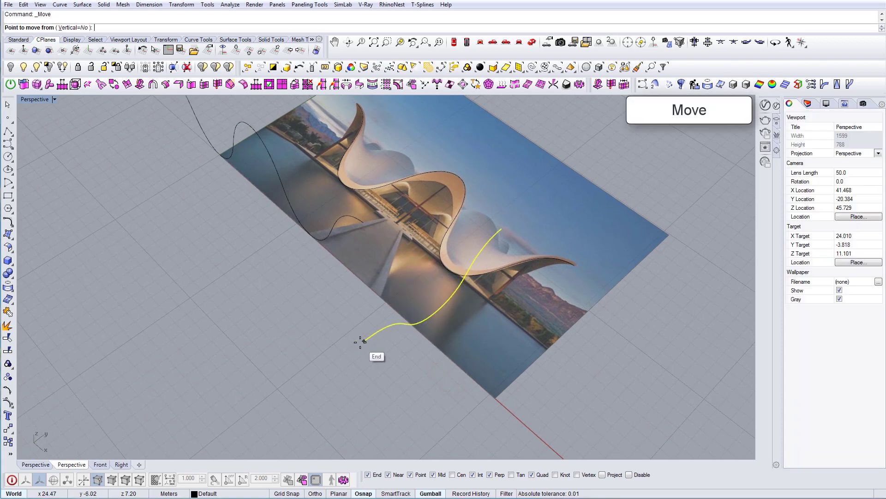
{"action": "left_click", "coordinate": [364, 223]}
{"action": "right_click_drag", "start_coordinate": [388, 231], "coordinate": [461, 207], "text": "shift"}
{"action": "scroll", "coordinate": [406, 321], "scroll_direction": "down", "scroll_amount": 4}
{"action": "key", "text": "Escape"}
Copy the side curve from one end of the front roof curve to its opposite end.
{"action": "right_click_drag", "start_coordinate": [406, 323], "coordinate": [510, 336]}
{"action": "left_click", "coordinate": [405, 287]}
{"action": "right_click_drag", "start_coordinate": [406, 288], "coordinate": [423, 296]}
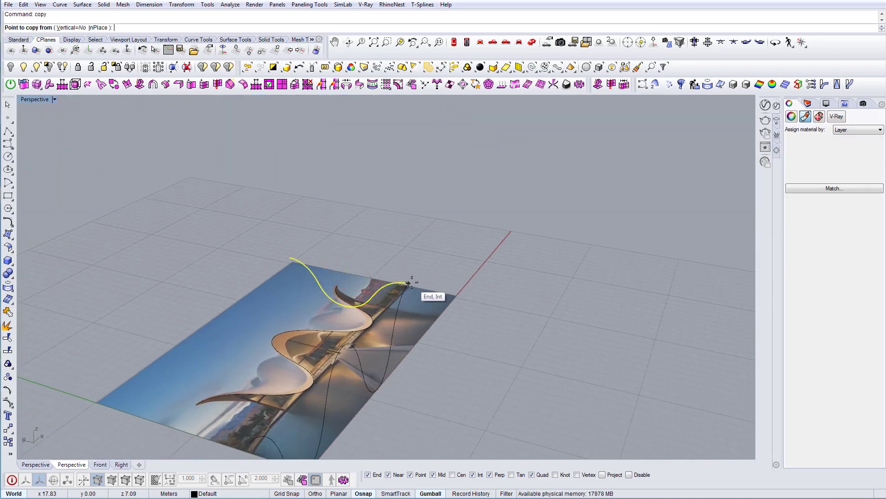
{"action": "left_click", "coordinate": [411, 283]}
{"action": "scroll", "coordinate": [411, 282], "scroll_direction": "down", "scroll_amount": 2}
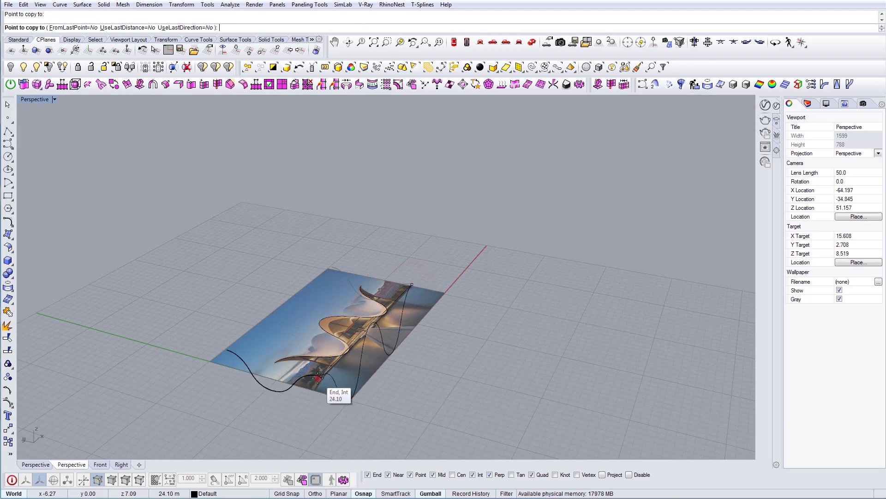
{"action": "right_click", "coordinate": [319, 378]}
{"action": "right_click_drag", "start_coordinate": [318, 378], "coordinate": [349, 398]}
Copy the front roof curve to the far ends of the side curves, closing the roof outline.
{"action": "left_click_drag", "start_coordinate": [372, 378], "coordinate": [340, 337]}
{"action": "right_click_drag", "start_coordinate": [340, 337], "coordinate": [413, 326]}
{"action": "key", "text": "Escape"}
{"action": "left_click", "coordinate": [403, 311]}
{"action": "right_click", "coordinate": [404, 307]}
{"action": "left_click", "coordinate": [413, 283]}
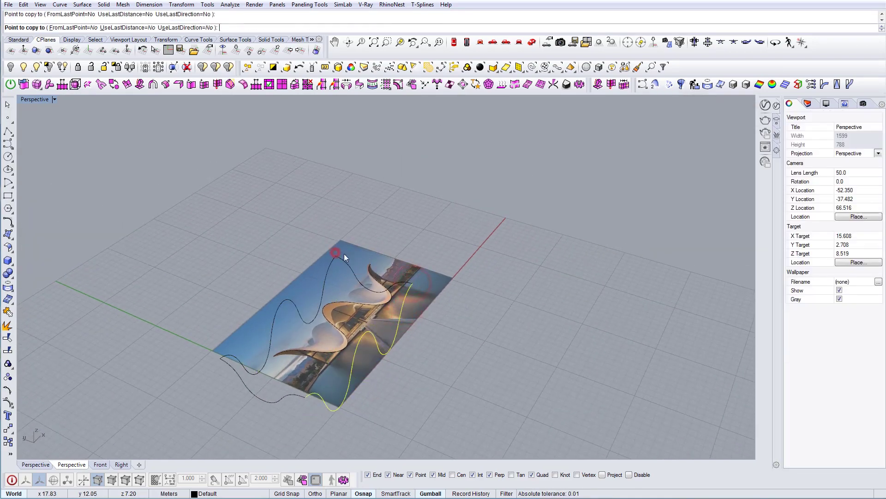
{"action": "key", "text": "Escape"}
Unlock the reference photo at the origin and move it sideways away from the roof curves.
{"action": "right_click_drag", "start_coordinate": [359, 264], "coordinate": [381, 306]}
{"action": "right_click_drag", "start_coordinate": [440, 285], "coordinate": [452, 313], "text": "shift"}
{"action": "scroll", "coordinate": [482, 332], "scroll_direction": "down", "scroll_amount": 6}
{"action": "key", "text": "Return"}
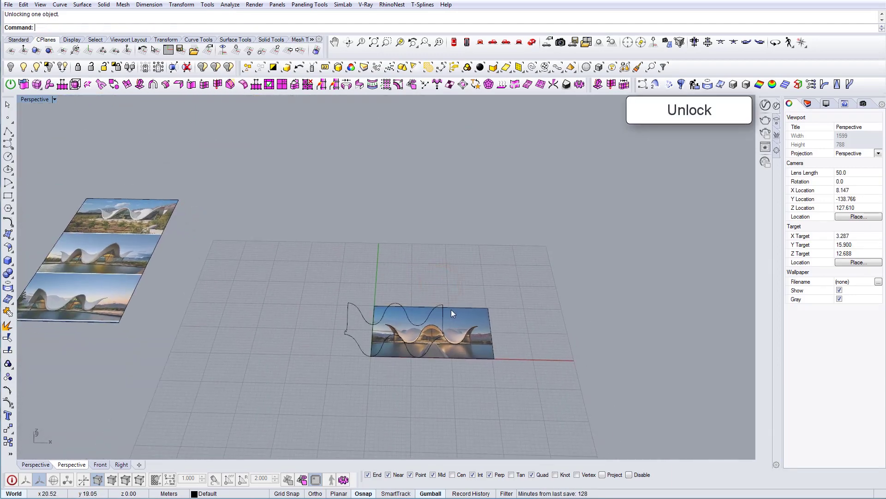
{"action": "left_click", "coordinate": [473, 316]}
{"action": "left_click_drag", "start_coordinate": [457, 331], "coordinate": [227, 331]}
{"action": "left_click", "coordinate": [301, 348]}
Delete the original flat roof curve traced on the ground plane.
{"action": "scroll", "coordinate": [491, 372], "scroll_direction": "up", "scroll_amount": 6}
{"action": "right_click_drag", "start_coordinate": [492, 372], "coordinate": [443, 355]}
{"action": "left_click_drag", "start_coordinate": [445, 354], "coordinate": [406, 318]}
{"action": "key", "text": "Delete"}
{"action": "right_click_drag", "start_coordinate": [405, 318], "coordinate": [434, 292]}
{"action": "scroll", "coordinate": [325, 288], "scroll_direction": "up", "scroll_amount": 4}
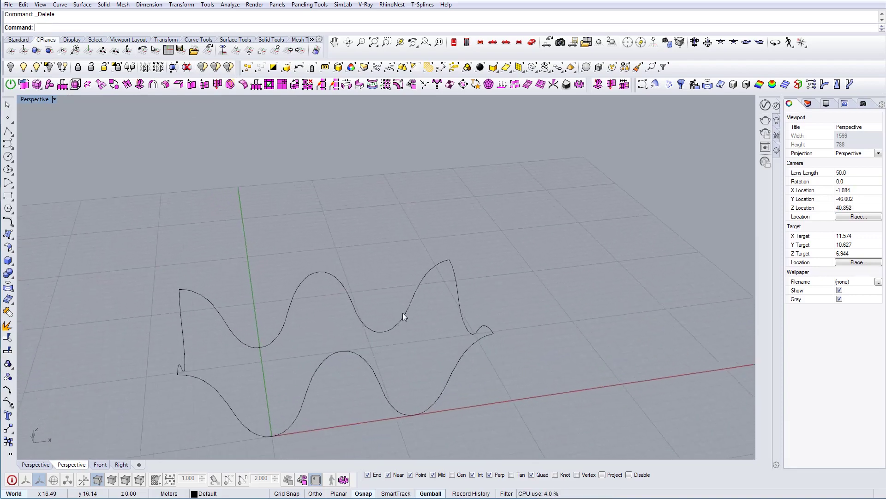
Draw a straight guide line from front to back through the middle crests of the roof and stretch it past both curves.
{"action": "right_click_drag", "start_coordinate": [456, 334], "coordinate": [437, 303], "text": "shift"}
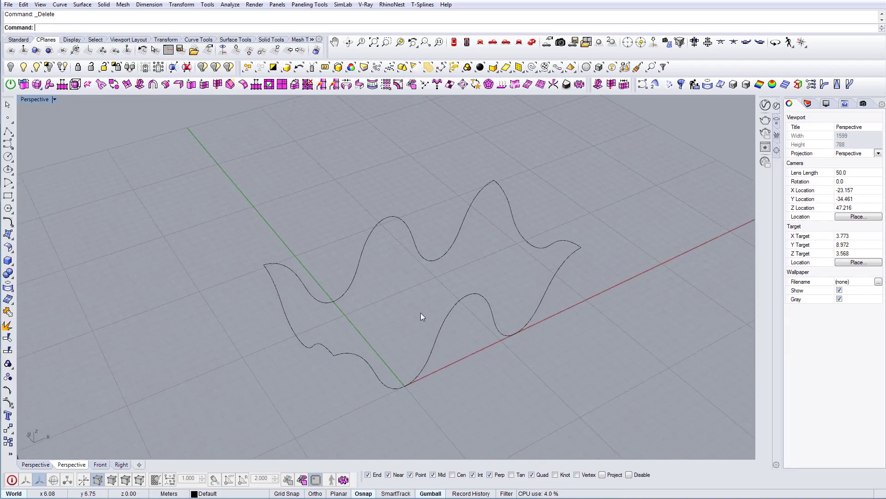
{"action": "left_click", "coordinate": [543, 366]}
{"action": "right_click_drag", "start_coordinate": [545, 347], "coordinate": [533, 386]}
{"action": "left_click", "coordinate": [547, 352]}
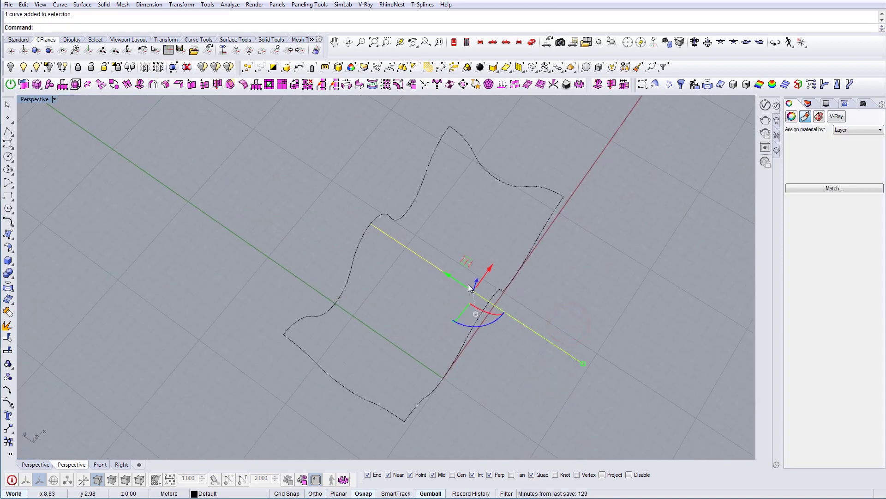
{"action": "left_click_drag", "start_coordinate": [418, 258], "coordinate": [409, 251]}
{"action": "key", "text": "Escape"}
{"action": "right_click_drag", "start_coordinate": [449, 279], "coordinate": [396, 286]}
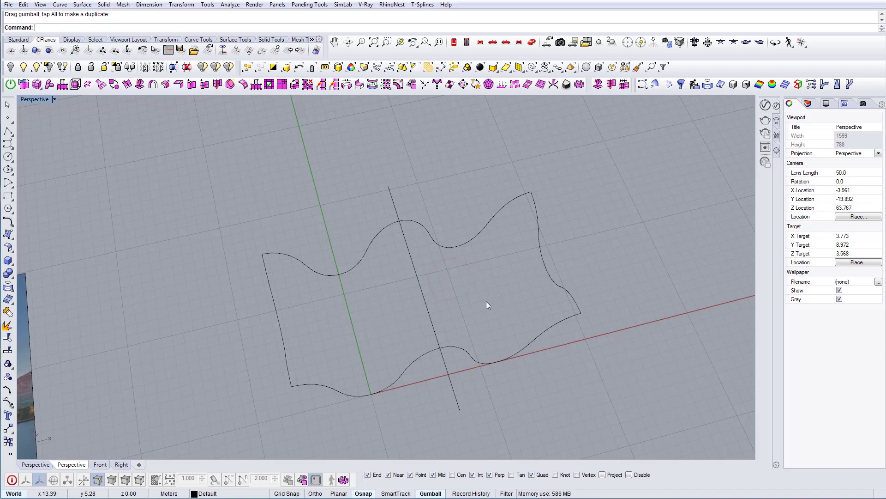
Copy the middle guide line from the back roof curve's crest to the bottom of its neighbouring valley over the Y axis.
{"action": "right_click_drag", "start_coordinate": [471, 299], "coordinate": [389, 225]}
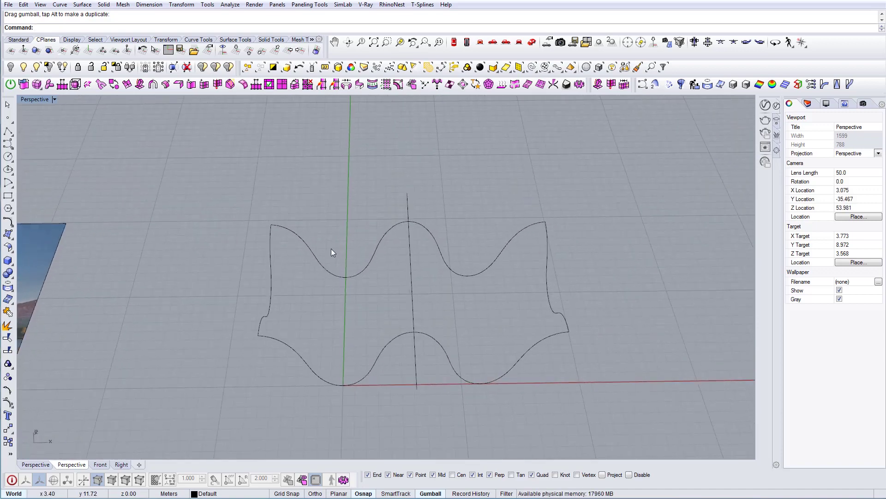
{"action": "right_click_drag", "start_coordinate": [355, 306], "coordinate": [423, 292]}
{"action": "left_click", "coordinate": [414, 291]}
{"action": "left_click", "coordinate": [406, 223]}
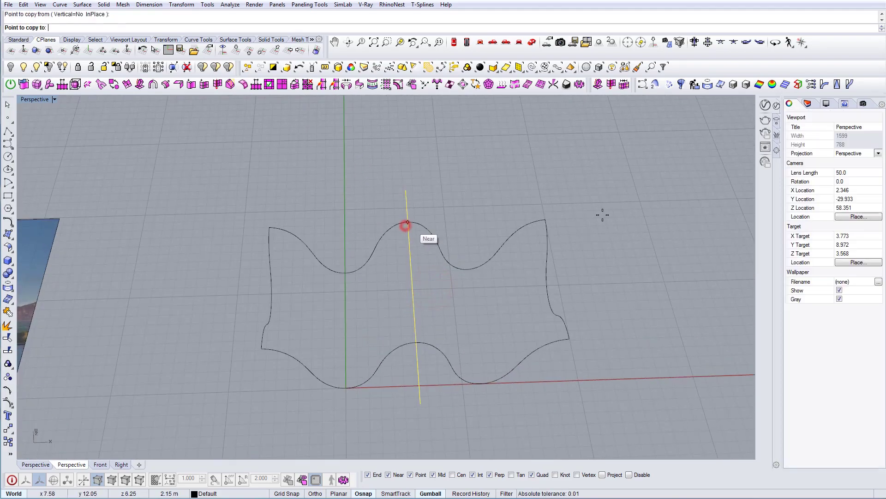
{"action": "left_click", "coordinate": [343, 273]}
{"action": "key", "text": "Escape"}
Duplicate the valley guide line, turn the copy perpendicular and move it onto the midpoint of the valley line.
{"action": "right_click_drag", "start_coordinate": [371, 284], "coordinate": [330, 367]}
{"action": "key", "text": "Escape"}
{"action": "left_click", "coordinate": [404, 311]}
{"action": "left_click", "coordinate": [330, 367]}
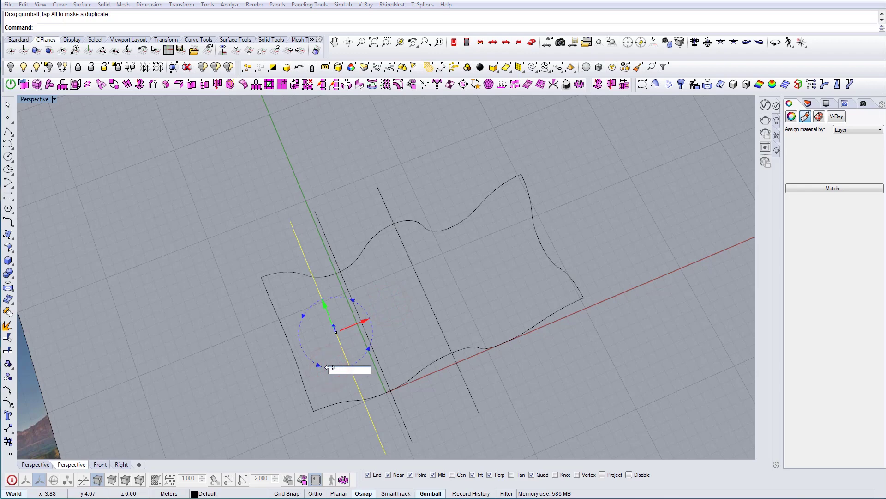
{"action": "right_click_drag", "start_coordinate": [329, 367], "coordinate": [396, 339]}
{"action": "type", "text": "m"}
{"action": "key", "text": "Return"}
{"action": "left_click", "coordinate": [374, 343]}
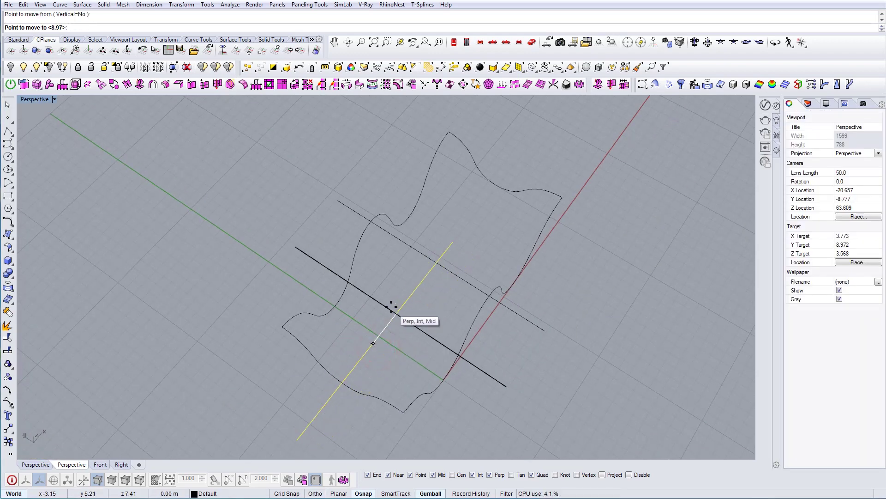
{"action": "right_click_drag", "start_coordinate": [381, 341], "coordinate": [357, 381]}
In the top view, create a smooth T-spline plane with 2 by 2 faces from the roof's front corner to the guide lines' intersection.
{"action": "left_click", "coordinate": [454, 42]}
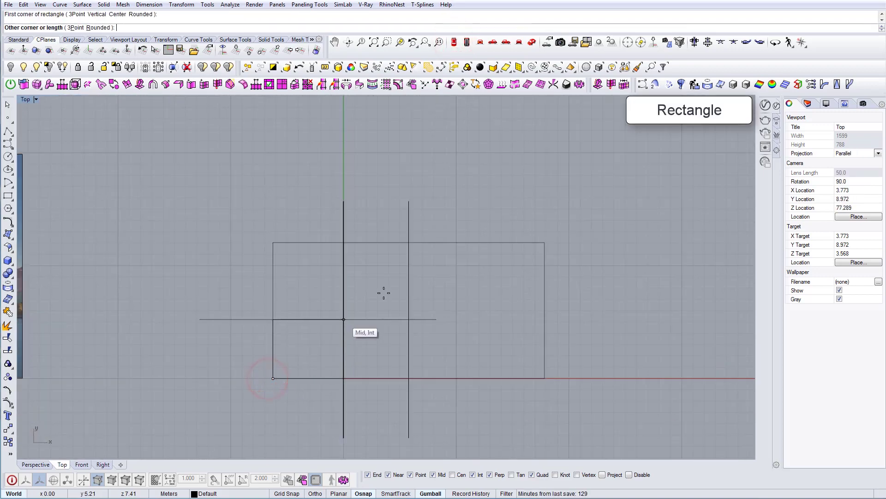
{"action": "left_click", "coordinate": [545, 243]}
{"action": "scroll", "coordinate": [464, 270], "scroll_direction": "down", "scroll_amount": 8}
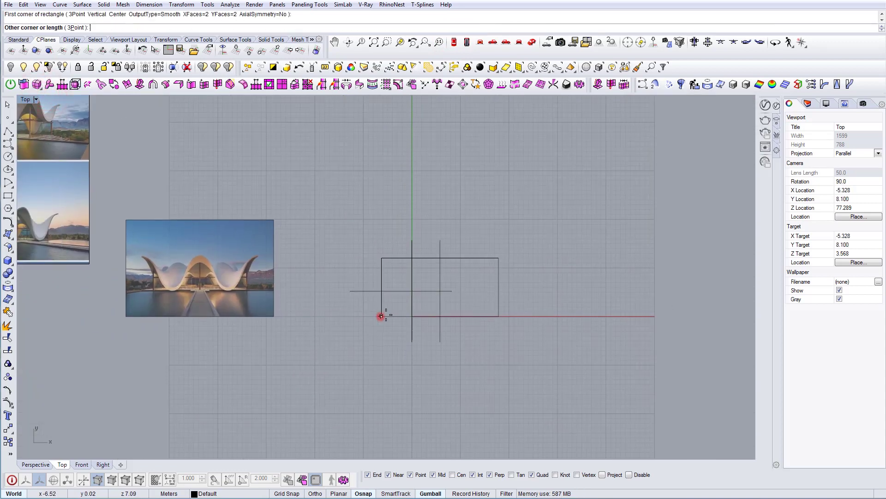
{"action": "scroll", "coordinate": [404, 303], "scroll_direction": "up", "scroll_amount": 3}
{"action": "scroll", "coordinate": [402, 298], "scroll_direction": "up", "scroll_amount": 2}
{"action": "left_click", "coordinate": [395, 303]}
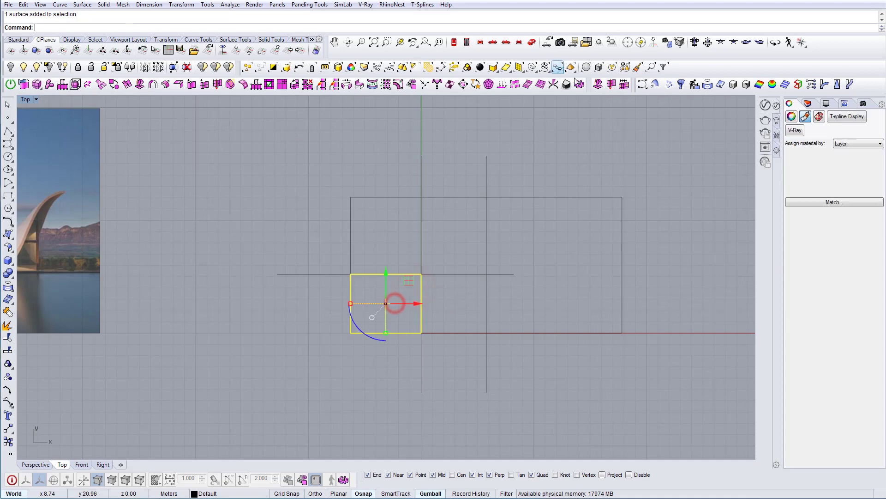
Try to lower the T-spline plane's vertices along the valley guide line down to the roof curve's lowest point.
{"action": "left_click", "coordinate": [533, 43]}
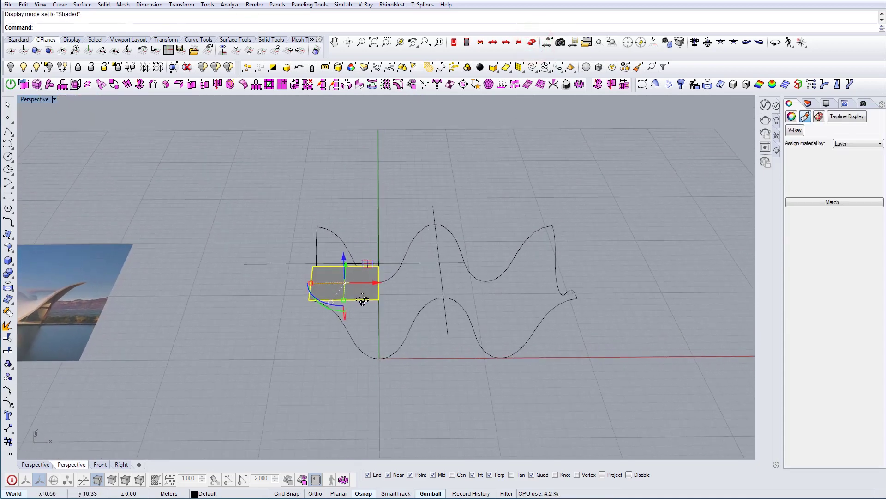
{"action": "left_click", "coordinate": [12, 480]}
{"action": "right_click_drag", "start_coordinate": [371, 307], "coordinate": [355, 245], "text": "shift"}
{"action": "key", "text": "a"}
{"action": "right_click_drag", "start_coordinate": [318, 206], "coordinate": [366, 222]}
{"action": "left_click_drag", "start_coordinate": [400, 303], "coordinate": [401, 304]}
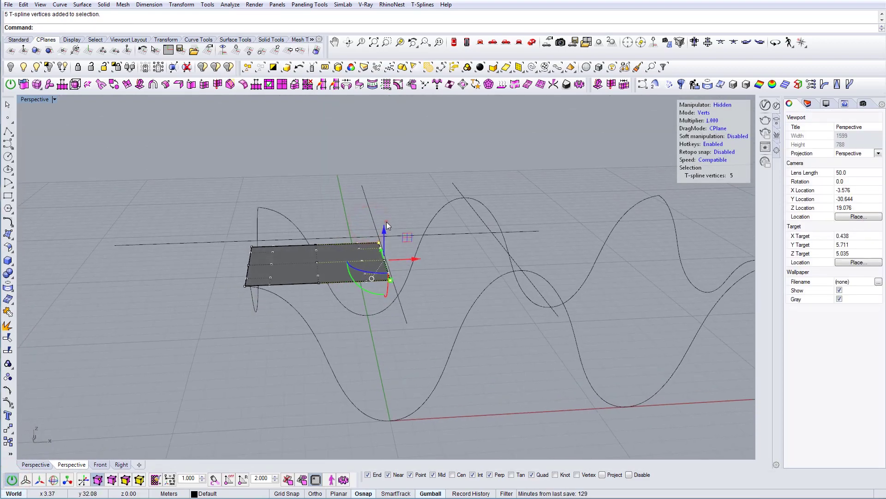
{"action": "left_click_drag", "start_coordinate": [385, 226], "coordinate": [390, 325]}
{"action": "right_click_drag", "start_coordinate": [391, 326], "coordinate": [389, 242]}
Try to move the plane's middle vertices onto the roof curve in the back view, and undo the vertex edits.
{"action": "left_click", "coordinate": [506, 43]}
{"action": "left_click", "coordinate": [519, 42]}
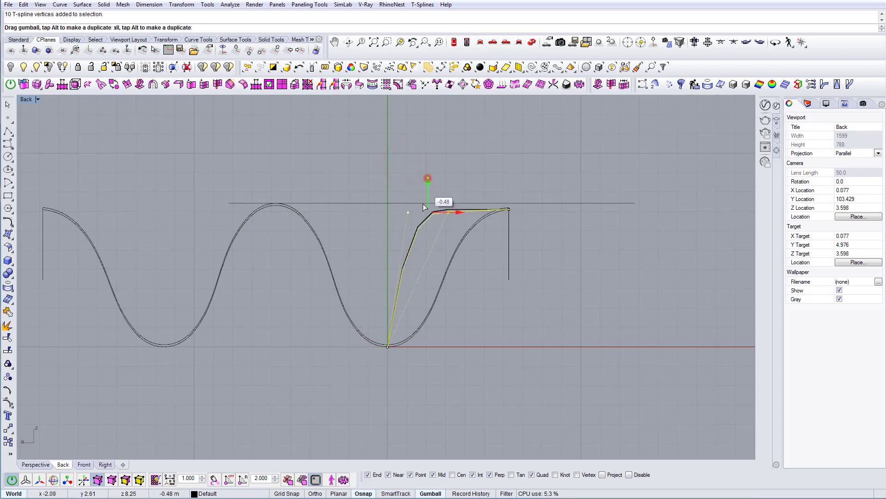
{"action": "left_click_drag", "start_coordinate": [434, 215], "coordinate": [439, 209]}
{"action": "right_click_drag", "start_coordinate": [439, 209], "coordinate": [400, 270]}
{"action": "left_click", "coordinate": [532, 43]}
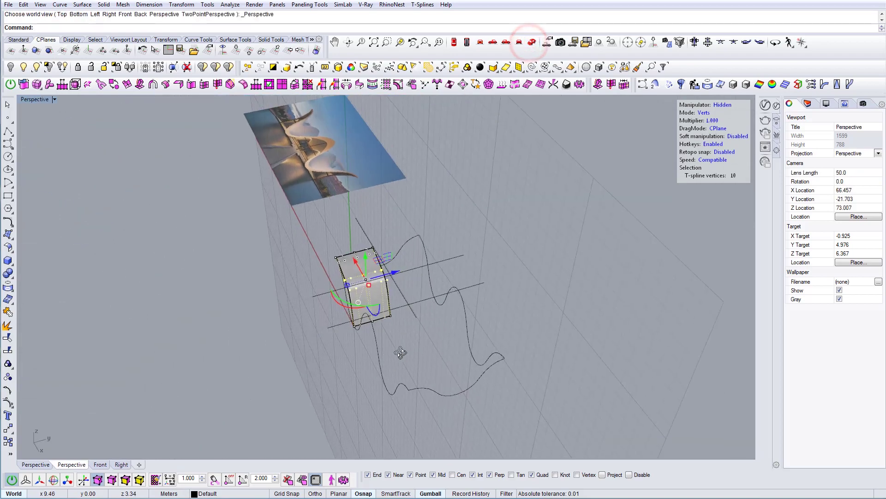
{"action": "left_click", "coordinate": [236, 51]}
{"action": "right_click_drag", "start_coordinate": [468, 268], "coordinate": [397, 295]}
{"action": "scroll", "coordinate": [453, 280], "scroll_direction": "up", "scroll_amount": 8}
{"action": "left_click", "coordinate": [237, 50]}
{"action": "key", "text": "ctrl+z"}
Lock all the roof curves and guide lines, and select the T-spline plane.
{"action": "left_click", "coordinate": [422, 176]}
{"action": "left_click_drag", "start_coordinate": [226, 234], "coordinate": [427, 337]}
{"action": "right_click_drag", "start_coordinate": [427, 323], "coordinate": [467, 351]}
{"action": "left_click_drag", "start_coordinate": [611, 333], "coordinate": [400, 329]}
{"action": "type", "text": "lock"}
{"action": "key", "text": "Return"}
{"action": "left_click", "coordinate": [512, 265]}
{"action": "left_click_drag", "start_coordinate": [398, 221], "coordinate": [369, 197], "text": "shift"}
{"action": "left_click", "coordinate": [352, 260]}
{"action": "left_click_drag", "start_coordinate": [217, 171], "coordinate": [196, 222], "text": "shift"}
{"action": "right_click_drag", "start_coordinate": [196, 225], "coordinate": [212, 240]}
{"action": "left_click_drag", "start_coordinate": [408, 271], "coordinate": [183, 159]}
{"action": "right_click_drag", "start_coordinate": [183, 159], "coordinate": [204, 178]}
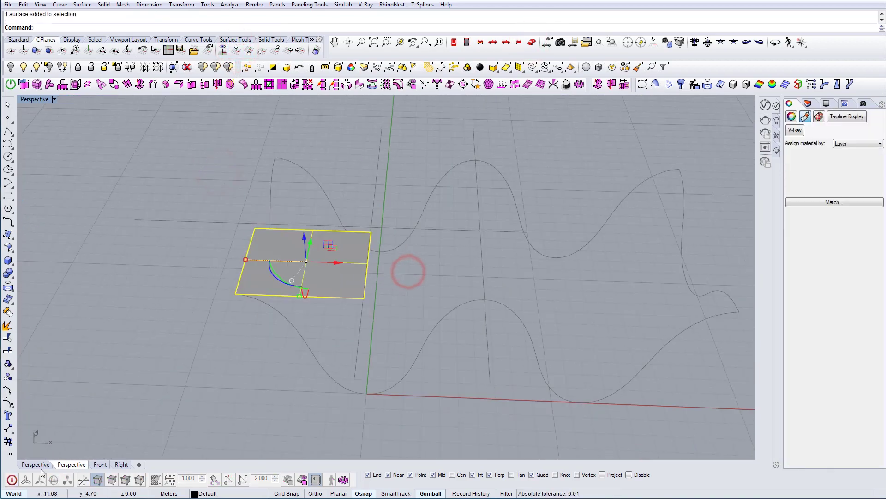
Try to extend the T-spline plane by extruding the edges on its two opposite sides, and undo the extrusions.
{"action": "left_click", "coordinate": [13, 479]}
{"action": "scroll", "coordinate": [245, 170], "scroll_direction": "up", "scroll_amount": 2}
{"action": "left_click", "coordinate": [382, 184]}
{"action": "left_click_drag", "start_coordinate": [187, 206], "coordinate": [427, 358]}
{"action": "right_click", "coordinate": [178, 85]}
{"action": "left_click", "coordinate": [252, 272]}
{"action": "left_click", "coordinate": [243, 309], "text": "shift"}
{"action": "left_click_drag", "start_coordinate": [271, 289], "coordinate": [222, 288], "text": "alt"}
{"action": "left_click", "coordinate": [405, 274]}
{"action": "left_click", "coordinate": [401, 318], "text": "shift"}
{"action": "left_click_drag", "start_coordinate": [427, 291], "coordinate": [487, 293], "text": "alt"}
{"action": "key", "text": "ctrl+z"}
{"action": "key", "text": "ctrl+z"}
{"action": "key", "text": "ctrl+z"}
Lower the T-spline plane's vertices on the valley side down to the bottom of the roof curve.
{"action": "right_click_drag", "start_coordinate": [468, 315], "coordinate": [331, 258]}
{"action": "left_click", "coordinate": [396, 279]}
{"action": "key", "text": "a"}
{"action": "left_click_drag", "start_coordinate": [316, 217], "coordinate": [344, 240]}
{"action": "left_click_drag", "start_coordinate": [334, 204], "coordinate": [334, 272]}
{"action": "left_click_drag", "start_coordinate": [396, 201], "coordinate": [405, 376]}
Insert additional edge loops across the T-spline plane to give it more rows and columns of faces.
{"action": "left_click", "coordinate": [375, 338]}
{"action": "left_click", "coordinate": [204, 86]}
{"action": "left_click", "coordinate": [370, 338]}
{"action": "left_click", "coordinate": [310, 259]}
{"action": "left_click", "coordinate": [205, 84]}
{"action": "left_click", "coordinate": [313, 277]}
In the back view, reposition the columns of vertices between the valley and the outer end to follow the roof curve.
{"action": "left_click_drag", "start_coordinate": [379, 317], "coordinate": [433, 427]}
{"action": "left_click", "coordinate": [519, 40]}
{"action": "left_click_drag", "start_coordinate": [366, 369], "coordinate": [366, 359]}
{"action": "left_click_drag", "start_coordinate": [411, 298], "coordinate": [429, 348]}
{"action": "left_click_drag", "start_coordinate": [386, 236], "coordinate": [450, 305]}
{"action": "left_click_drag", "start_coordinate": [426, 260], "coordinate": [459, 206]}
Align the vertices at the surface's outer end with the roof curve and fine-tune the neighbouring columns.
{"action": "left_click_drag", "start_coordinate": [510, 186], "coordinate": [540, 237]}
{"action": "left_click_drag", "start_coordinate": [522, 193], "coordinate": [521, 188]}
{"action": "left_click_drag", "start_coordinate": [364, 266], "coordinate": [414, 344]}
{"action": "right_click_drag", "start_coordinate": [400, 336], "coordinate": [461, 242]}
{"action": "scroll", "coordinate": [460, 240], "scroll_direction": "up", "scroll_amount": 4}
{"action": "left_click_drag", "start_coordinate": [459, 198], "coordinate": [458, 211]}
{"action": "scroll", "coordinate": [461, 226], "scroll_direction": "down", "scroll_amount": 5}
{"action": "left_click_drag", "start_coordinate": [428, 248], "coordinate": [465, 353]}
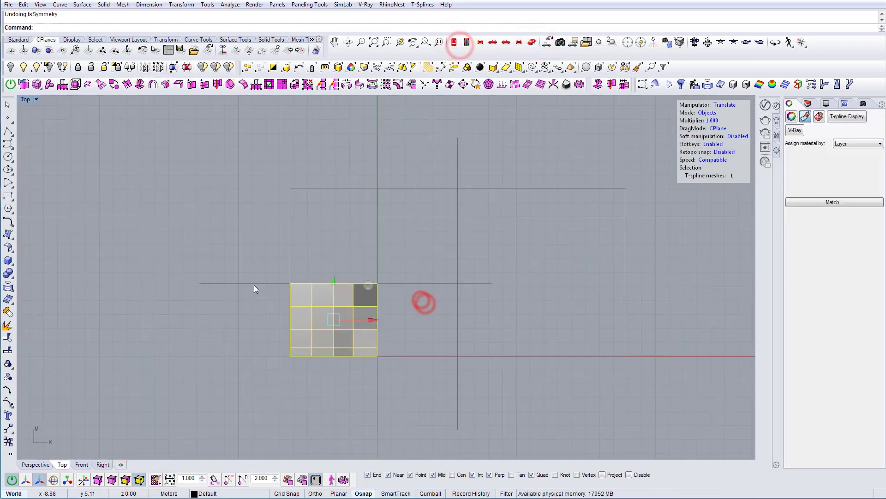
In the top view, move the crosswise guide line back to about the middle of the roof's depth.
{"action": "left_click", "coordinate": [12, 480]}
{"action": "left_click", "coordinate": [144, 358]}
{"action": "left_click", "coordinate": [239, 315]}
{"action": "left_click", "coordinate": [239, 284]}
{"action": "type", "text": "m"}
{"action": "right_click", "coordinate": [255, 266]}
{"action": "left_click", "coordinate": [227, 289]}
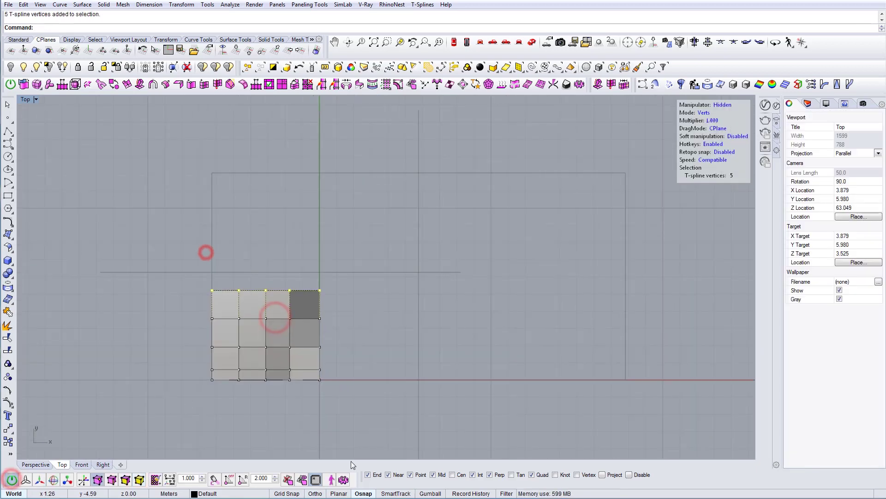
{"action": "scroll", "coordinate": [263, 271], "scroll_direction": "up", "scroll_amount": 3}
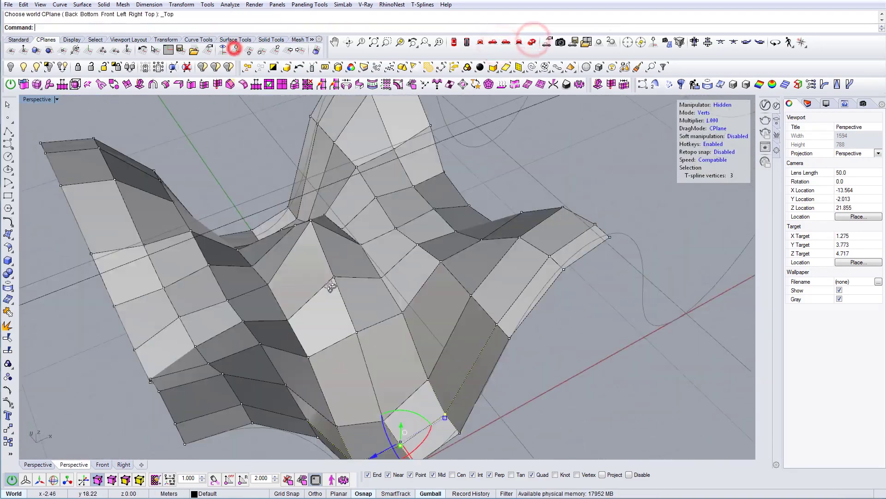
Raise two interior vertices of the mirrored T-spline mesh around the roof's central ridge.
{"action": "right_click_drag", "start_coordinate": [313, 283], "coordinate": [334, 231]}
{"action": "left_click_drag", "start_coordinate": [334, 292], "coordinate": [339, 239]}
{"action": "left_click", "coordinate": [291, 300]}
{"action": "left_click_drag", "start_coordinate": [289, 301], "coordinate": [289, 285]}
{"action": "scroll", "coordinate": [251, 295], "scroll_direction": "down", "scroll_amount": 5}
{"action": "right_click_drag", "start_coordinate": [251, 295], "coordinate": [443, 192]}
{"action": "scroll", "coordinate": [406, 302], "scroll_direction": "up", "scroll_amount": 8}
Raise a further mesh vertex while switching between the box and smooth display of the T-spline surface.
{"action": "key", "text": "d"}
{"action": "left_click", "coordinate": [242, 341]}
{"action": "right_click_drag", "start_coordinate": [257, 309], "coordinate": [296, 318]}
{"action": "left_click_drag", "start_coordinate": [310, 346], "coordinate": [311, 333]}
{"action": "right_click_drag", "start_coordinate": [311, 332], "coordinate": [372, 275]}
{"action": "left_click", "coordinate": [391, 199]}
{"action": "key", "text": "d"}
{"action": "key", "text": "d"}
{"action": "left_click", "coordinate": [449, 317]}
{"action": "key", "text": "d"}
Examine the smooth roof surface from several angles for how well it follows the roof curves.
{"action": "right_click_drag", "start_coordinate": [431, 266], "coordinate": [339, 152]}
{"action": "key", "text": "Escape"}
{"action": "right_click_drag", "start_coordinate": [303, 121], "coordinate": [249, 134]}
{"action": "left_click", "coordinate": [544, 275]}
{"action": "left_click", "coordinate": [556, 242]}
{"action": "right_click_drag", "start_coordinate": [376, 252], "coordinate": [397, 266]}
{"action": "left_click", "coordinate": [308, 296]}
{"action": "key", "text": "Escape"}
{"action": "right_click_drag", "start_coordinate": [313, 295], "coordinate": [443, 272]}
{"action": "left_click", "coordinate": [428, 250]}
In the back view, draw a vertical guide line straight down from the roof curve's middle crest.
{"action": "left_click", "coordinate": [12, 479]}
{"action": "left_click", "coordinate": [453, 163]}
{"action": "left_click", "coordinate": [331, 278]}
{"action": "left_click", "coordinate": [519, 42]}
{"action": "scroll", "coordinate": [339, 192], "scroll_direction": "down", "scroll_amount": 2}
{"action": "scroll", "coordinate": [340, 181], "scroll_direction": "up", "scroll_amount": 4}
{"action": "right_click_drag", "start_coordinate": [339, 182], "coordinate": [384, 139]}
{"action": "scroll", "coordinate": [416, 150], "scroll_direction": "down", "scroll_amount": 2}
{"action": "key", "text": "Escape"}
{"action": "scroll", "coordinate": [415, 162], "scroll_direction": "up", "scroll_amount": 6}
{"action": "left_click", "coordinate": [7, 105]}
{"action": "right_click_drag", "start_coordinate": [308, 153], "coordinate": [343, 180]}
{"action": "scroll", "coordinate": [343, 180], "scroll_direction": "down", "scroll_amount": 10}
{"action": "left_click", "coordinate": [374, 190]}
{"action": "left_click", "coordinate": [376, 375]}
{"action": "scroll", "coordinate": [392, 170], "scroll_direction": "up", "scroll_amount": 8}
{"action": "left_click", "coordinate": [387, 272]}
Move the surface's inner edge vertices onto the crest guide line and shift the adjacent column of eight vertices to follow the roof curve.
{"action": "left_click", "coordinate": [11, 479]}
{"action": "left_click", "coordinate": [310, 169]}
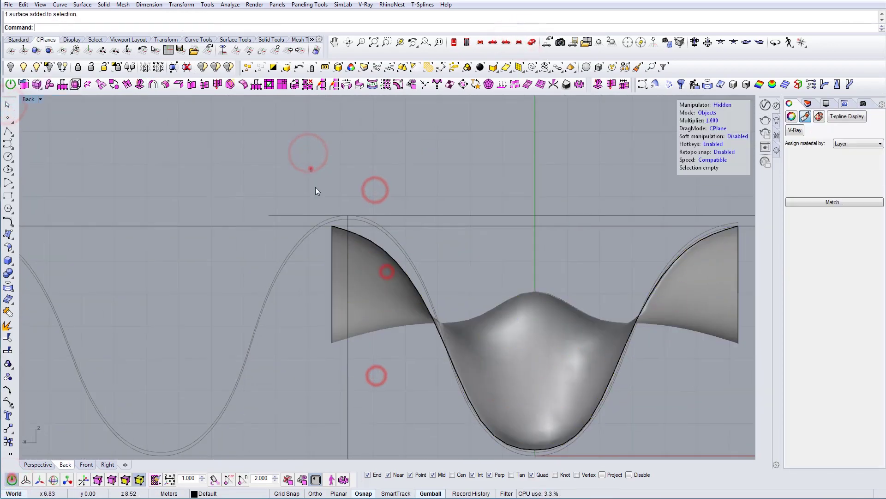
{"action": "left_click_drag", "start_coordinate": [372, 284], "coordinate": [387, 283]}
{"action": "scroll", "coordinate": [309, 182], "scroll_direction": "down", "scroll_amount": 4}
{"action": "left_click", "coordinate": [514, 312]}
{"action": "scroll", "coordinate": [370, 259], "scroll_direction": "up", "scroll_amount": 6}
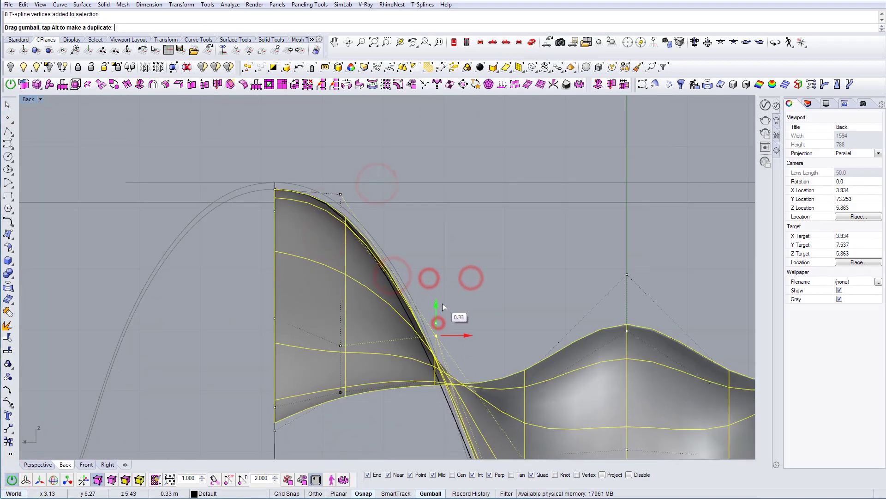
{"action": "left_click_drag", "start_coordinate": [442, 305], "coordinate": [451, 321]}
{"action": "scroll", "coordinate": [451, 321], "scroll_direction": "down", "scroll_amount": 3}
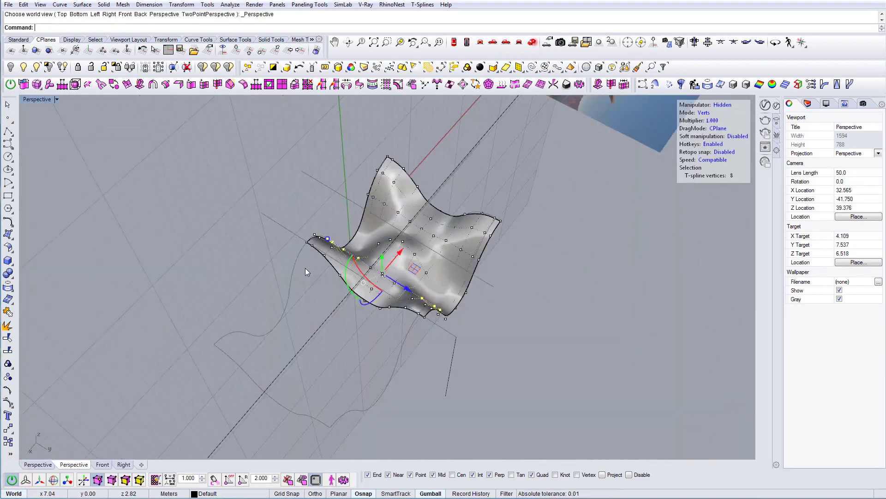
In box display, select the four symmetric mesh vertices flanking the inner middle ridge and shift them slightly to refine the smooth surface.
{"action": "left_click", "coordinate": [532, 42]}
{"action": "left_click", "coordinate": [230, 47]}
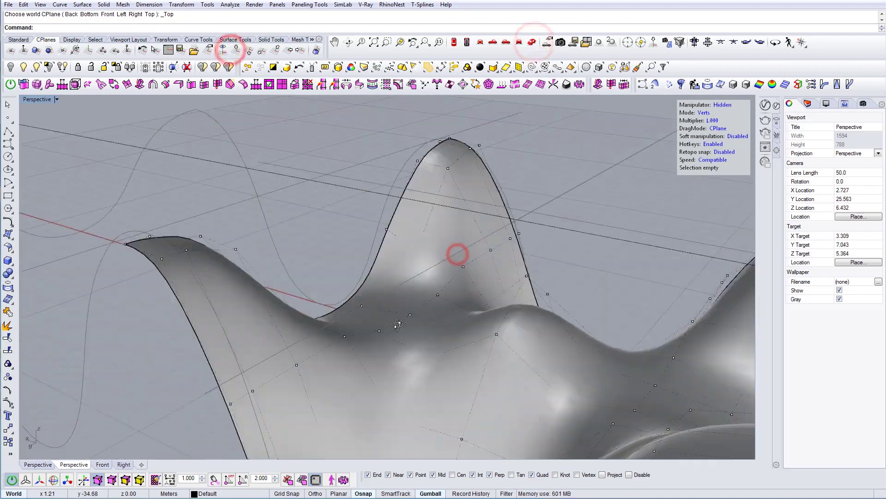
{"action": "right_click_drag", "start_coordinate": [370, 326], "coordinate": [360, 328]}
{"action": "left_click", "coordinate": [360, 328]}
{"action": "right_click_drag", "start_coordinate": [362, 277], "coordinate": [342, 323]}
{"action": "key", "text": "b"}
{"action": "left_click", "coordinate": [462, 284], "text": "shift"}
{"action": "left_click", "coordinate": [603, 302], "text": "shift"}
{"action": "right_click_drag", "start_coordinate": [537, 262], "coordinate": [489, 266]}
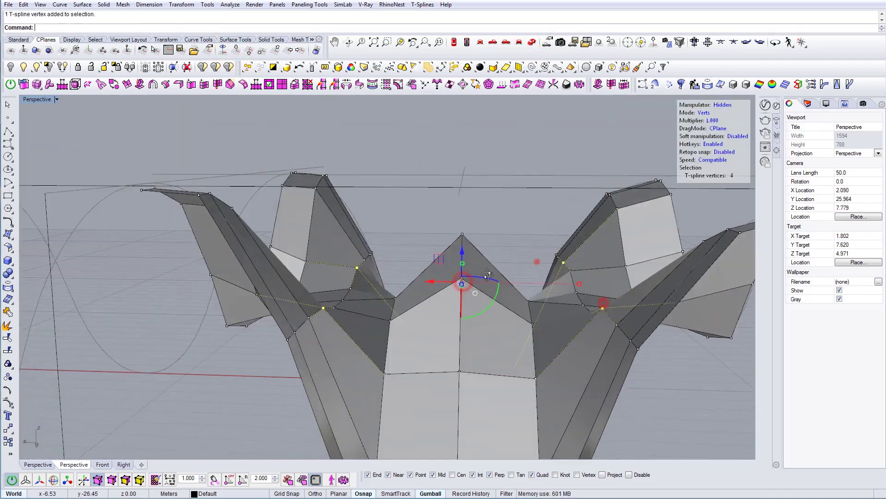
{"action": "left_click_drag", "start_coordinate": [463, 265], "coordinate": [464, 277]}
{"action": "key", "text": "b"}
{"action": "scroll", "coordinate": [461, 286], "scroll_direction": "down", "scroll_amount": 5}
{"action": "right_click_drag", "start_coordinate": [339, 329], "coordinate": [414, 283]}
Add axial T-spline symmetry to the half roof, starting the welded mirror plane on its inner edge to complete the whole roof.
{"action": "left_click", "coordinate": [577, 297]}
{"action": "left_click", "coordinate": [519, 42]}
{"action": "left_click", "coordinate": [506, 42]}
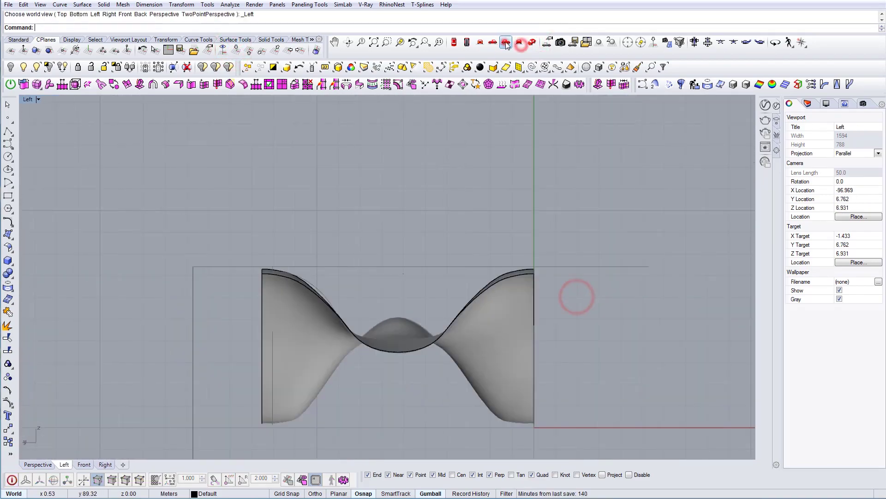
{"action": "left_click", "coordinate": [519, 42]}
{"action": "left_click", "coordinate": [532, 42]}
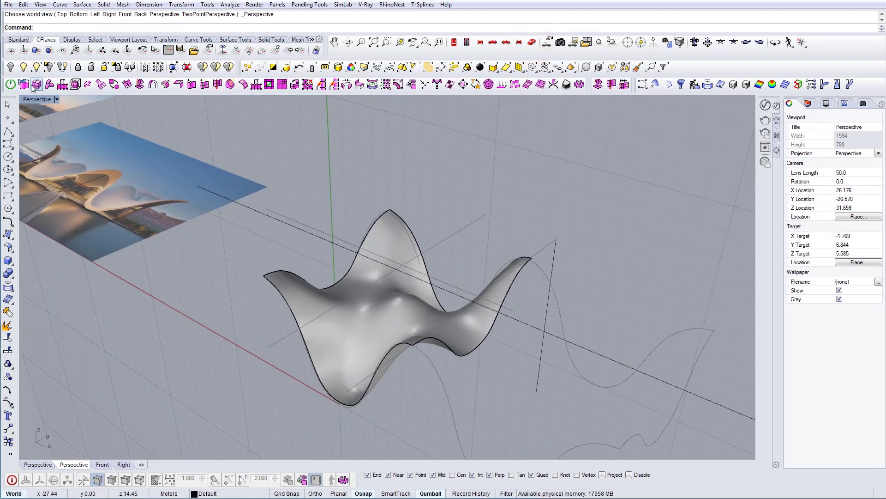
{"action": "right_click_drag", "start_coordinate": [381, 298], "coordinate": [22, 482]}
{"action": "left_click", "coordinate": [450, 307]}
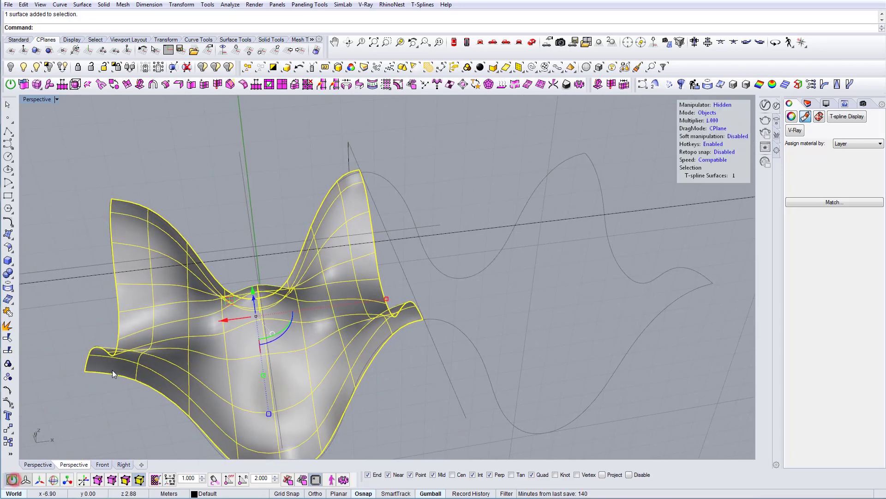
{"action": "right_click_drag", "start_coordinate": [196, 320], "coordinate": [258, 169]}
{"action": "left_click", "coordinate": [258, 167]}
{"action": "left_click", "coordinate": [290, 278]}
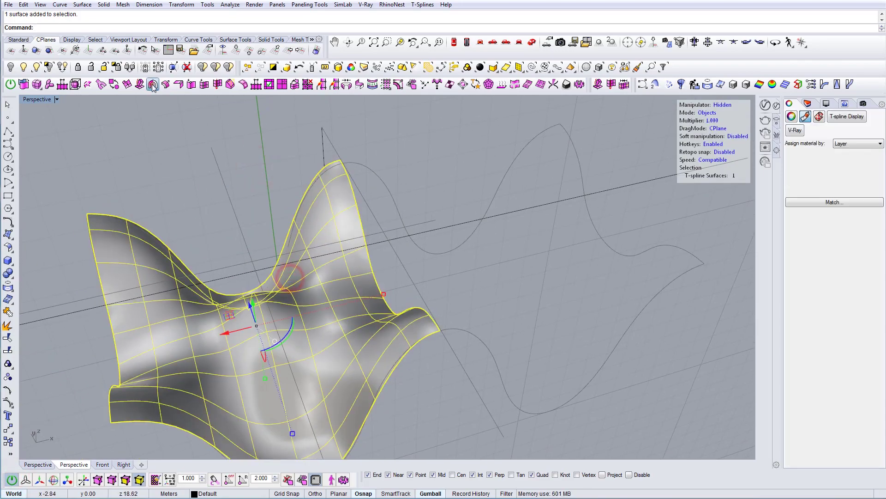
{"action": "right_click_drag", "start_coordinate": [398, 304], "coordinate": [435, 324]}
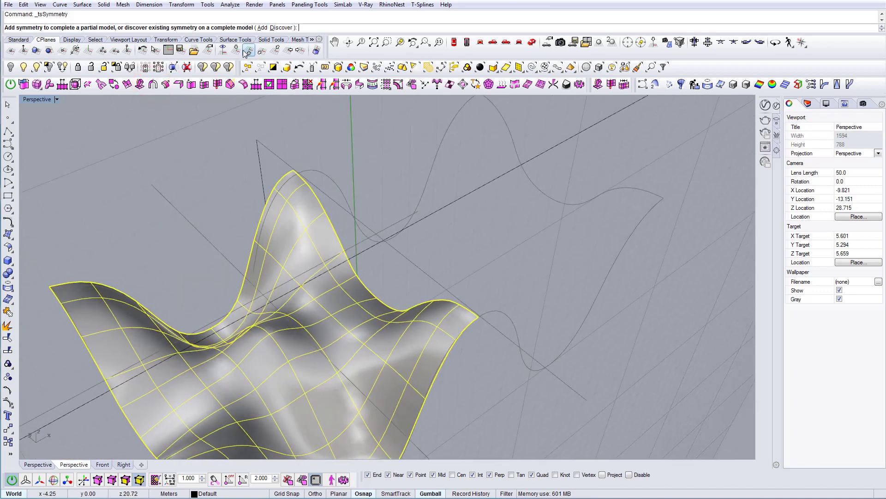
{"action": "scroll", "coordinate": [441, 299], "scroll_direction": "up", "scroll_amount": 4}
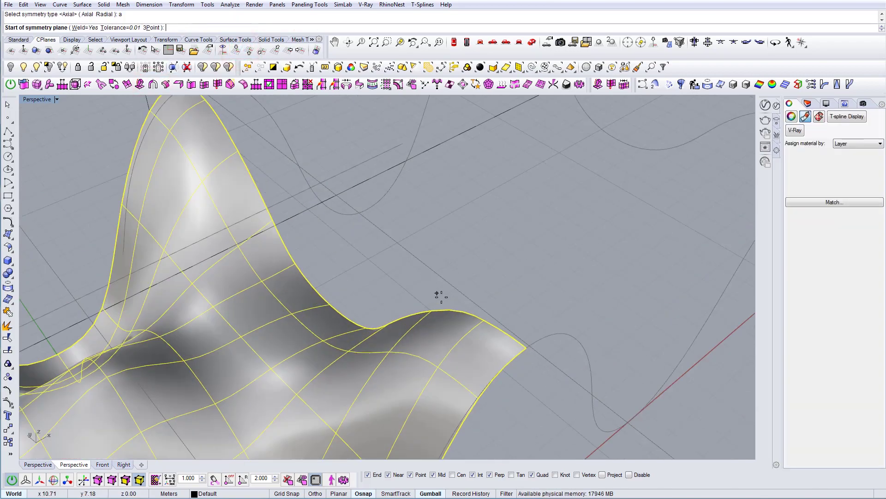
{"action": "left_click", "coordinate": [483, 318]}
{"action": "scroll", "coordinate": [483, 318], "scroll_direction": "down", "scroll_amount": 5}
Display the complete roof's edit vertices and, in box display, select the nine vertices around the sag under the middle arch.
{"action": "right_click_drag", "start_coordinate": [481, 314], "coordinate": [461, 184]}
{"action": "mouse_move", "coordinate": [465, 307]}
{"action": "right_mouse_down"}
{"action": "mouse_move", "coordinate": [475, 258]}
{"action": "mouse_move", "coordinate": [465, 307]}
{"action": "right_mouse_up"}
{"action": "scroll", "coordinate": [407, 326], "scroll_direction": "up", "scroll_amount": 5}
{"action": "left_click", "coordinate": [401, 330]}
{"action": "scroll", "coordinate": [399, 319], "scroll_direction": "down", "scroll_amount": 5}
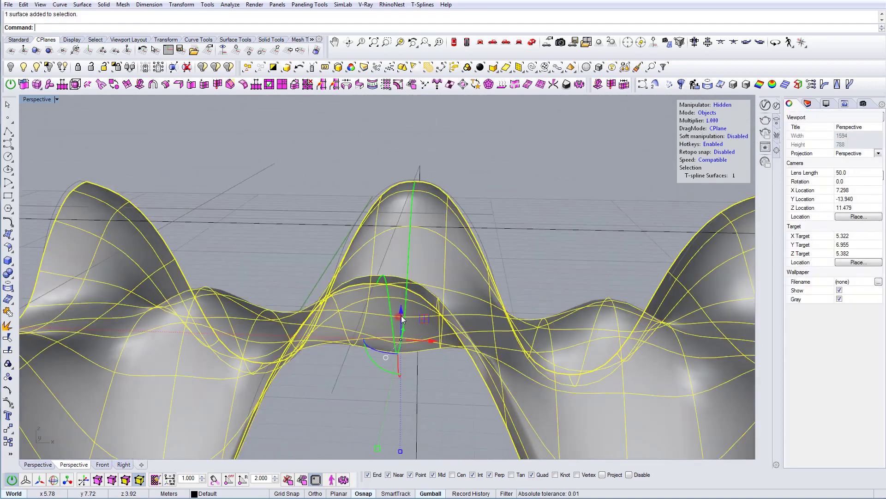
{"action": "mouse_move", "coordinate": [414, 319]}
{"action": "right_mouse_down"}
{"action": "mouse_move", "coordinate": [416, 303]}
{"action": "mouse_move", "coordinate": [411, 335]}
{"action": "mouse_move", "coordinate": [422, 323]}
{"action": "right_mouse_up"}
{"action": "scroll", "coordinate": [416, 314], "scroll_direction": "up", "scroll_amount": 4}
{"action": "scroll", "coordinate": [416, 319], "scroll_direction": "down", "scroll_amount": 2}
{"action": "key", "text": "a"}
{"action": "scroll", "coordinate": [418, 325], "scroll_direction": "up", "scroll_amount": 5}
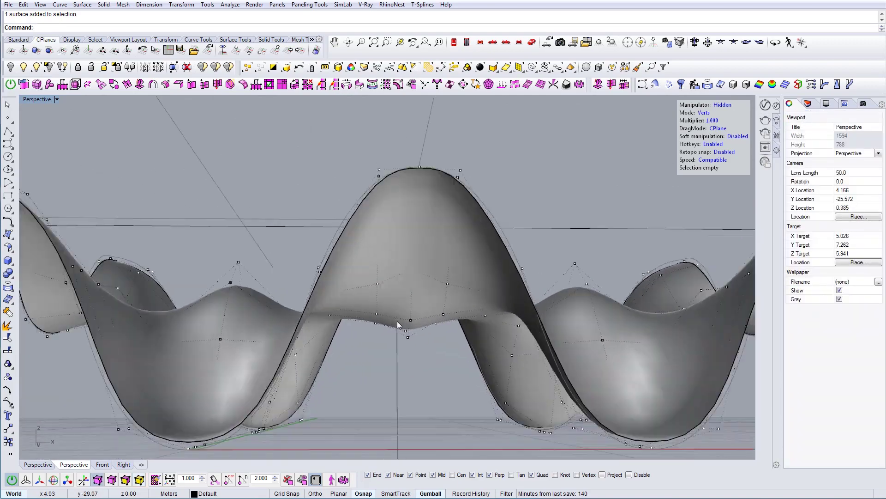
{"action": "key", "text": "Tab"}
{"action": "mouse_move", "coordinate": [373, 341]}
{"action": "right_mouse_down"}
{"action": "mouse_move", "coordinate": [384, 308]}
{"action": "mouse_move", "coordinate": [370, 337]}
{"action": "right_mouse_up"}
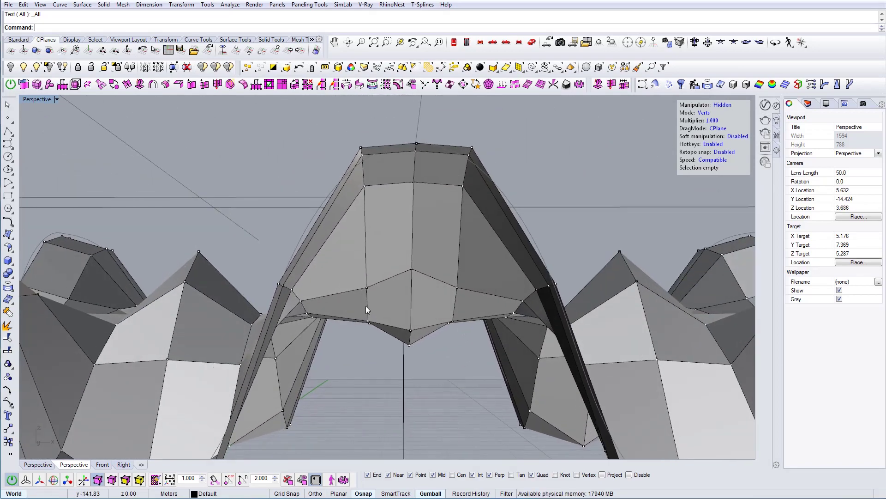
{"action": "left_click_drag", "start_coordinate": [442, 347], "coordinate": [457, 354]}
{"action": "key", "text": "Tab"}
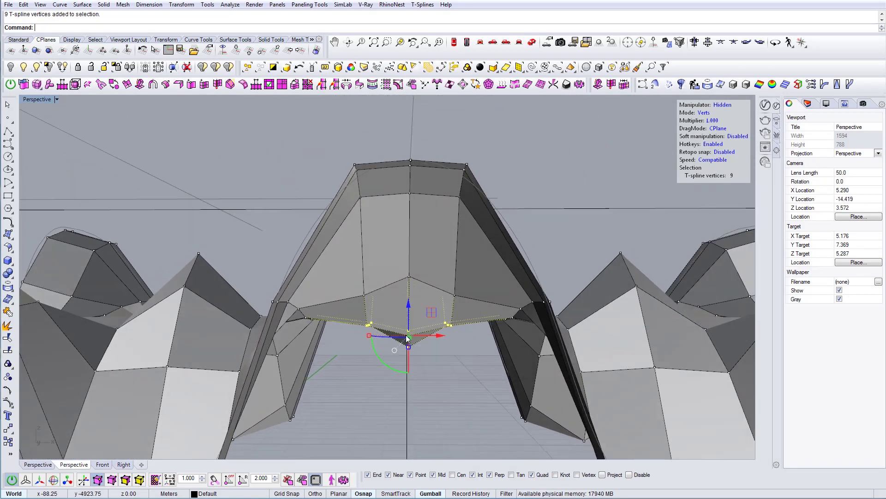
Try to shift the three vertices beside the sag under the middle arch.
{"action": "left_click", "coordinate": [456, 364]}
{"action": "right_click_drag", "start_coordinate": [453, 363], "coordinate": [387, 348]}
{"action": "left_click_drag", "start_coordinate": [389, 347], "coordinate": [365, 314]}
{"action": "left_click_drag", "start_coordinate": [382, 291], "coordinate": [394, 286]}
{"action": "key", "text": "ctrl+z"}
{"action": "right_click_drag", "start_coordinate": [394, 286], "coordinate": [406, 322]}
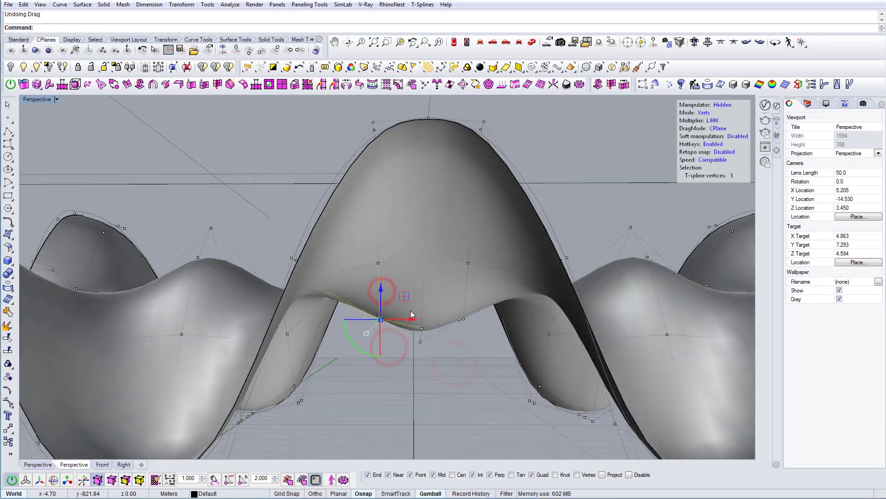
Raise the vertex beside the middle arch's sag slightly and pull the sag's central vertices down.
{"action": "left_click_drag", "start_coordinate": [361, 268], "coordinate": [362, 265]}
{"action": "left_click_drag", "start_coordinate": [426, 360], "coordinate": [410, 319]}
{"action": "left_click_drag", "start_coordinate": [421, 309], "coordinate": [424, 344]}
{"action": "right_click_drag", "start_coordinate": [451, 359], "coordinate": [392, 231]}
{"action": "left_click", "coordinate": [390, 226]}
Examine the roof in wireframe and shaded display for the vertex positions around the middle arch.
{"action": "key", "text": "ctrl+alt+w"}
{"action": "right_click_drag", "start_coordinate": [501, 292], "coordinate": [483, 279]}
{"action": "scroll", "coordinate": [481, 257], "scroll_direction": "down", "scroll_amount": 8}
{"action": "right_click_drag", "start_coordinate": [558, 243], "coordinate": [421, 235]}
{"action": "scroll", "coordinate": [397, 277], "scroll_direction": "up", "scroll_amount": 8}
{"action": "left_click", "coordinate": [96, 479]}
{"action": "mouse_move", "coordinate": [370, 323]}
{"action": "right_mouse_down"}
{"action": "mouse_move", "coordinate": [360, 333]}
{"action": "mouse_move", "coordinate": [356, 283]}
{"action": "mouse_move", "coordinate": [365, 278]}
{"action": "right_mouse_up"}
{"action": "key", "text": "ctrl+alt+s"}
Select a single vertex beside the middle arch's sag and nudge it to refine the inner curve.
{"action": "right_click_drag", "start_coordinate": [353, 230], "coordinate": [378, 335]}
{"action": "key", "text": "Escape"}
{"action": "left_click", "coordinate": [382, 339]}
{"action": "left_click_drag", "start_coordinate": [412, 341], "coordinate": [408, 340]}
{"action": "right_click_drag", "start_coordinate": [434, 365], "coordinate": [439, 285]}
{"action": "left_click_drag", "start_coordinate": [362, 276], "coordinate": [362, 271]}
Compare the reference photo's interior arch with the shape of the modelled roof's middle sag.
{"action": "right_click_drag", "start_coordinate": [437, 282], "coordinate": [417, 384]}
{"action": "scroll", "coordinate": [441, 314], "scroll_direction": "down", "scroll_amount": 8}
{"action": "scroll", "coordinate": [271, 300], "scroll_direction": "up", "scroll_amount": 8}
{"action": "right_click_drag", "start_coordinate": [271, 301], "coordinate": [323, 333], "text": "shift"}
{"action": "scroll", "coordinate": [478, 408], "scroll_direction": "down", "scroll_amount": 6}
{"action": "scroll", "coordinate": [323, 332], "scroll_direction": "up", "scroll_amount": 3}
{"action": "right_click_drag", "start_coordinate": [392, 151], "coordinate": [380, 226], "text": "shift"}
{"action": "right_click_drag", "start_coordinate": [328, 371], "coordinate": [321, 336], "text": "shift"}
{"action": "scroll", "coordinate": [312, 297], "scroll_direction": "down", "scroll_amount": 4}
{"action": "right_click_drag", "start_coordinate": [312, 298], "coordinate": [231, 382], "text": "shift"}
{"action": "right_click_drag", "start_coordinate": [346, 289], "coordinate": [200, 141], "text": "shift"}
{"action": "scroll", "coordinate": [343, 351], "scroll_direction": "up", "scroll_amount": 8}
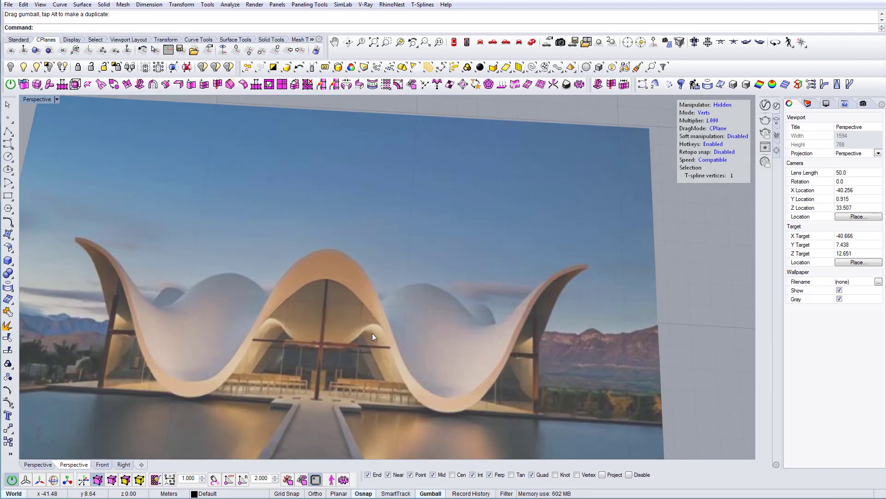
{"action": "scroll", "coordinate": [345, 341], "scroll_direction": "down", "scroll_amount": 10}
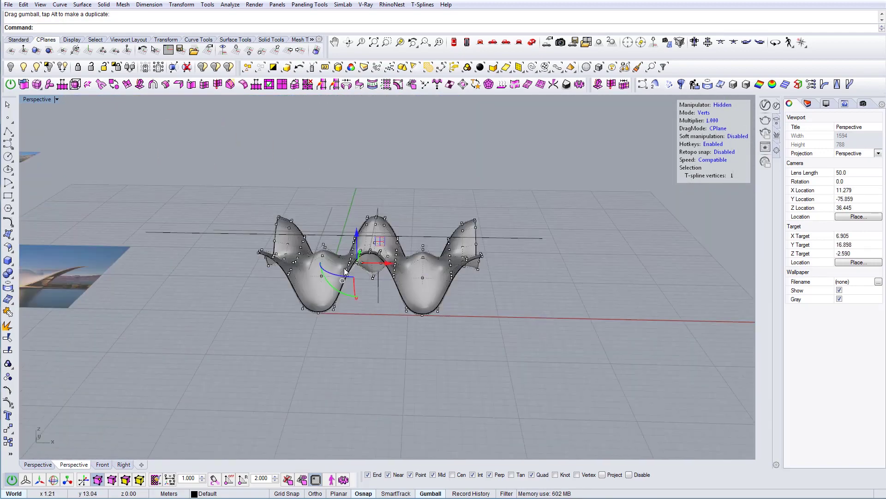
{"action": "right_click_drag", "start_coordinate": [345, 256], "coordinate": [344, 187]}
{"action": "scroll", "coordinate": [443, 227], "scroll_direction": "up", "scroll_amount": 6}
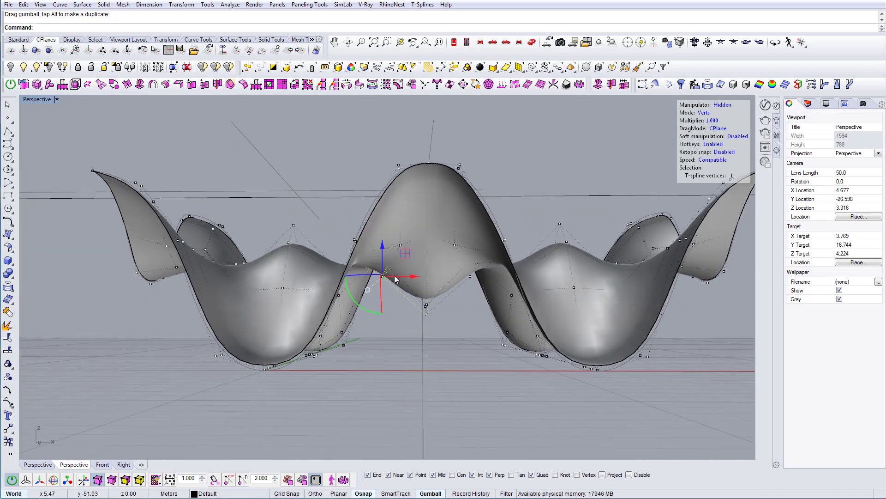
Adjust the vertices around the middle arch's sag with small sideways moves to match the photo.
{"action": "scroll", "coordinate": [396, 278], "scroll_direction": "up", "scroll_amount": 4}
{"action": "left_click_drag", "start_coordinate": [371, 251], "coordinate": [370, 251]}
{"action": "right_click_drag", "start_coordinate": [392, 269], "coordinate": [408, 275], "text": "shift"}
{"action": "right_click_drag", "start_coordinate": [387, 349], "coordinate": [408, 384]}
{"action": "left_click", "coordinate": [421, 421]}
{"action": "left_click_drag", "start_coordinate": [402, 287], "coordinate": [416, 285]}
{"action": "right_click_drag", "start_coordinate": [485, 317], "coordinate": [383, 226]}
{"action": "scroll", "coordinate": [477, 311], "scroll_direction": "down", "scroll_amount": 8}
{"action": "left_click", "coordinate": [461, 205]}
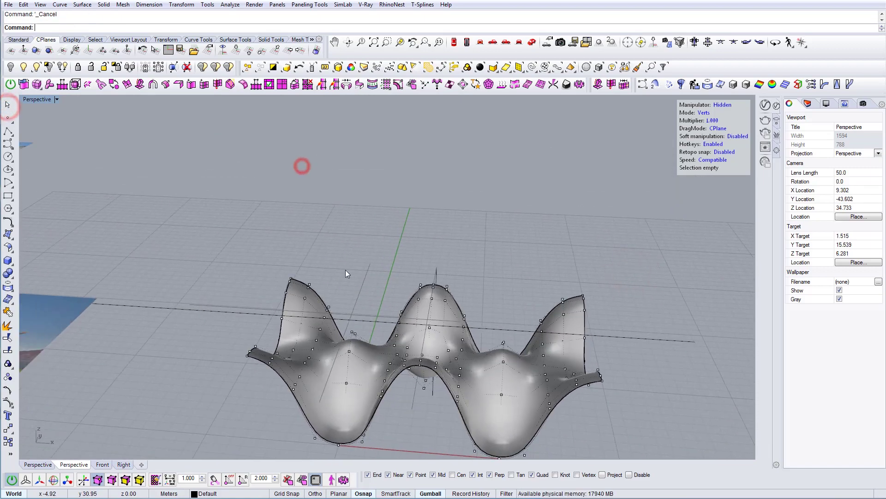
In the top view, scale the whole roof surface along its depth so its back edge meets the roof curve.
{"action": "right_click_drag", "start_coordinate": [335, 270], "coordinate": [297, 306]}
{"action": "double_click", "coordinate": [353, 254]}
{"action": "left_click", "coordinate": [454, 42]}
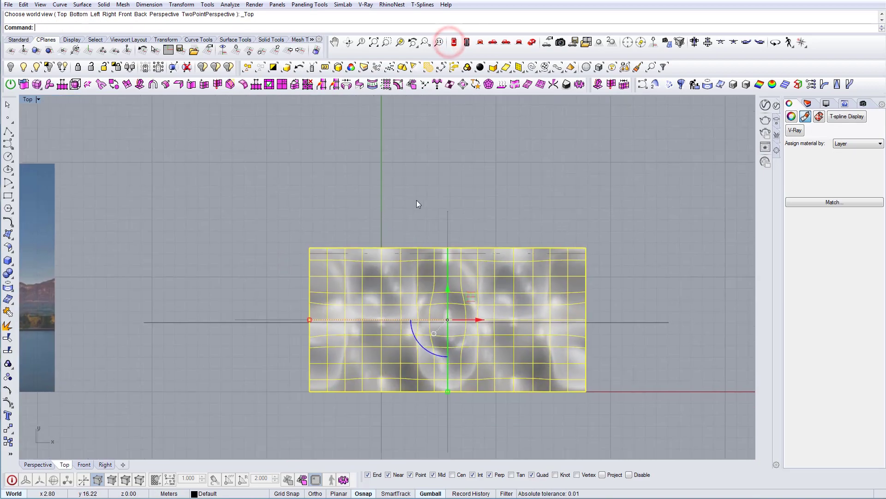
{"action": "scroll", "coordinate": [586, 263], "scroll_direction": "up", "scroll_amount": 8}
{"action": "left_click", "coordinate": [588, 242]}
{"action": "scroll", "coordinate": [567, 242], "scroll_direction": "down", "scroll_amount": 10}
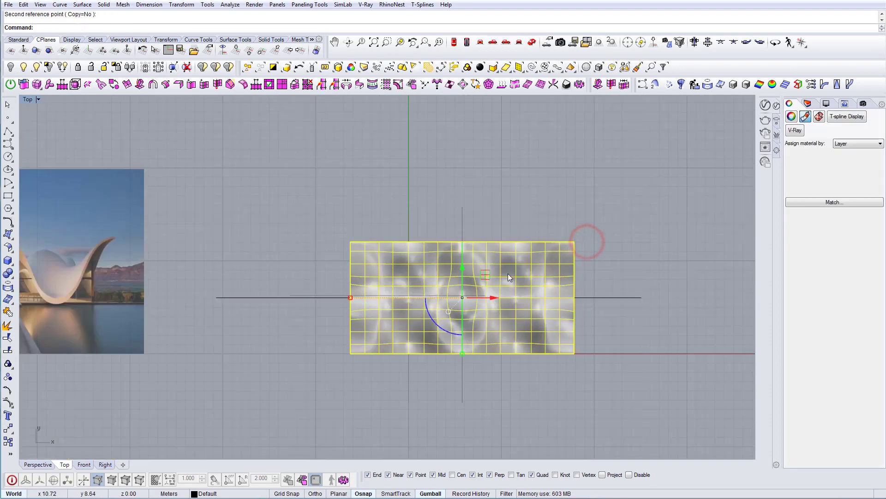
{"action": "scroll", "coordinate": [508, 273], "scroll_direction": "up", "scroll_amount": 2}
Compare the complete roof surface with the chapel in the reference photo.
{"action": "left_click", "coordinate": [532, 43]}
{"action": "key", "text": "Escape"}
{"action": "mouse_move", "coordinate": [455, 300]}
{"action": "right_mouse_down"}
{"action": "mouse_move", "coordinate": [455, 262]}
{"action": "mouse_move", "coordinate": [519, 242]}
{"action": "mouse_move", "coordinate": [575, 259]}
{"action": "mouse_move", "coordinate": [483, 317]}
{"action": "mouse_move", "coordinate": [367, 333]}
{"action": "mouse_move", "coordinate": [261, 326]}
{"action": "mouse_move", "coordinate": [412, 352]}
{"action": "mouse_move", "coordinate": [484, 353]}
{"action": "mouse_move", "coordinate": [443, 373]}
{"action": "mouse_move", "coordinate": [409, 319]}
{"action": "mouse_move", "coordinate": [447, 275]}
{"action": "mouse_move", "coordinate": [442, 321]}
{"action": "mouse_move", "coordinate": [449, 324]}
{"action": "right_mouse_up"}
{"action": "scroll", "coordinate": [483, 317], "scroll_direction": "up", "scroll_amount": 7}
{"action": "left_click", "coordinate": [503, 314]}
{"action": "key", "text": "Escape"}
{"action": "left_click", "coordinate": [368, 333]}
{"action": "key", "text": "Escape"}
{"action": "scroll", "coordinate": [383, 302], "scroll_direction": "down", "scroll_amount": 6}
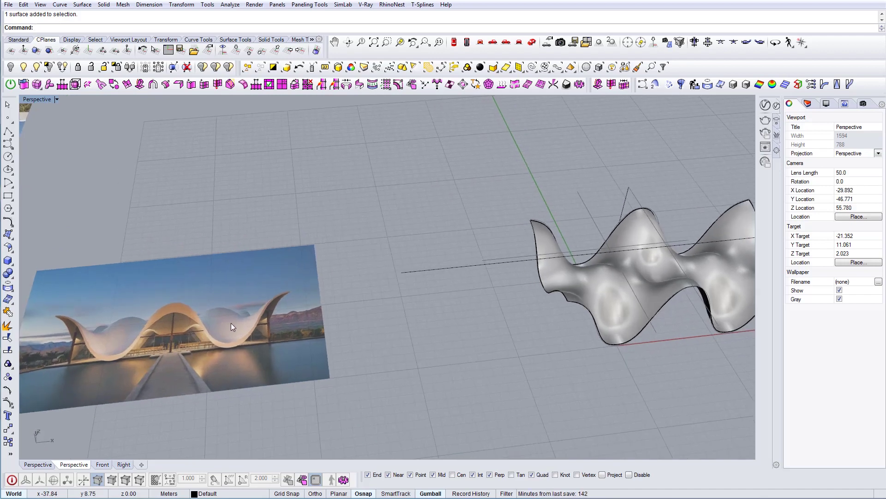
{"action": "mouse_move", "coordinate": [274, 342]}
{"action": "right_mouse_down"}
{"action": "mouse_move", "coordinate": [263, 352]}
{"action": "mouse_move", "coordinate": [277, 342]}
{"action": "right_mouse_up"}
{"action": "scroll", "coordinate": [121, 347], "scroll_direction": "up", "scroll_amount": 6}
{"action": "right_click_drag", "start_coordinate": [123, 347], "coordinate": [357, 389], "text": "shift"}
{"action": "scroll", "coordinate": [356, 389], "scroll_direction": "up", "scroll_amount": 2}
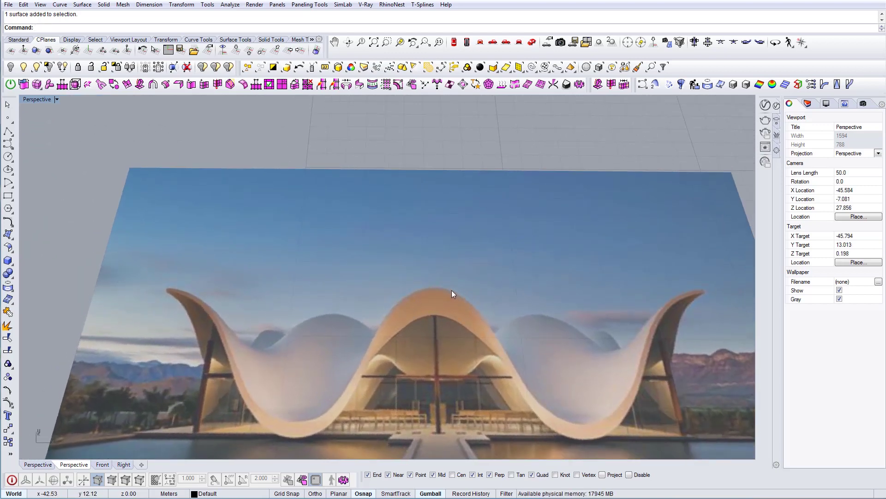
{"action": "right_click_drag", "start_coordinate": [480, 350], "coordinate": [231, 297], "text": "shift"}
{"action": "scroll", "coordinate": [231, 297], "scroll_direction": "down", "scroll_amount": 8}
Examine the roof's arches and valleys up close and from a distance beside the photo.
{"action": "right_click_drag", "start_coordinate": [309, 296], "coordinate": [406, 289]}
{"action": "mouse_move", "coordinate": [630, 274]}
{"action": "right_mouse_down", "text": "shift"}
{"action": "mouse_move", "coordinate": [350, 306]}
{"action": "mouse_move", "coordinate": [418, 295]}
{"action": "mouse_move", "coordinate": [351, 271]}
{"action": "mouse_move", "coordinate": [390, 272]}
{"action": "mouse_move", "coordinate": [385, 283]}
{"action": "mouse_move", "coordinate": [396, 262]}
{"action": "right_mouse_up", "text": "shift"}
{"action": "scroll", "coordinate": [417, 294], "scroll_direction": "up", "scroll_amount": 6}
{"action": "left_click", "coordinate": [406, 272]}
{"action": "scroll", "coordinate": [423, 281], "scroll_direction": "down", "scroll_amount": 2}
{"action": "key", "text": "Escape"}
{"action": "scroll", "coordinate": [415, 269], "scroll_direction": "up", "scroll_amount": 4}
{"action": "left_click", "coordinate": [404, 281]}
{"action": "mouse_move", "coordinate": [469, 326]}
{"action": "right_mouse_down"}
{"action": "mouse_move", "coordinate": [535, 318]}
{"action": "mouse_move", "coordinate": [468, 322]}
{"action": "right_mouse_up"}
{"action": "right_click_drag", "start_coordinate": [437, 277], "coordinate": [466, 293]}
{"action": "scroll", "coordinate": [466, 293], "scroll_direction": "down", "scroll_amount": 8}
{"action": "right_click_drag", "start_coordinate": [311, 286], "coordinate": [459, 274], "text": "shift"}
{"action": "right_click_drag", "start_coordinate": [459, 273], "coordinate": [443, 293]}
{"action": "right_click_drag", "start_coordinate": [559, 296], "coordinate": [471, 292], "text": "shift"}
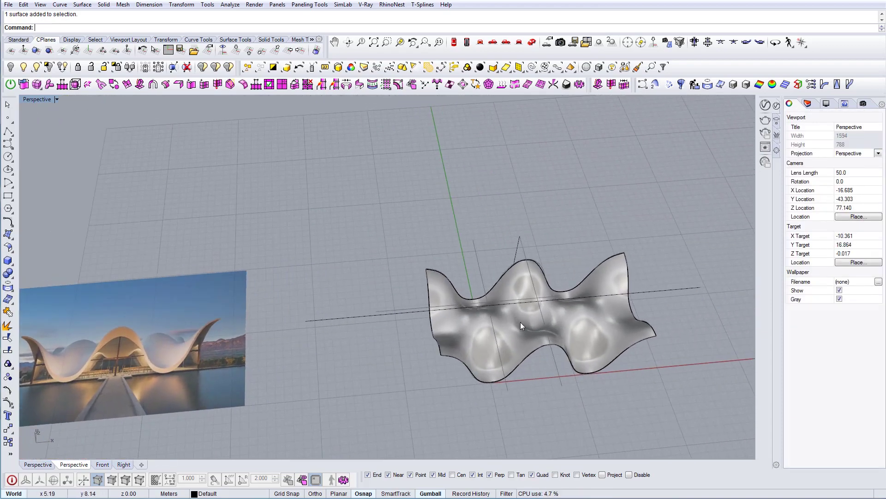
Turn off the T-spline symmetry on the complete roof surface.
{"action": "right_click_drag", "start_coordinate": [521, 323], "coordinate": [452, 297]}
{"action": "scroll", "coordinate": [452, 298], "scroll_direction": "up", "scroll_amount": 3}
{"action": "left_click", "coordinate": [480, 305]}
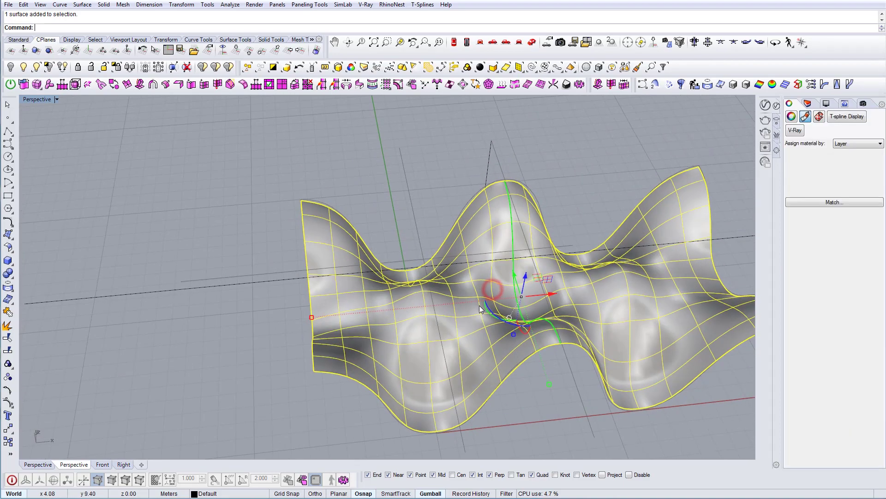
{"action": "right_click_drag", "start_coordinate": [392, 202], "coordinate": [327, 187], "text": "shift"}
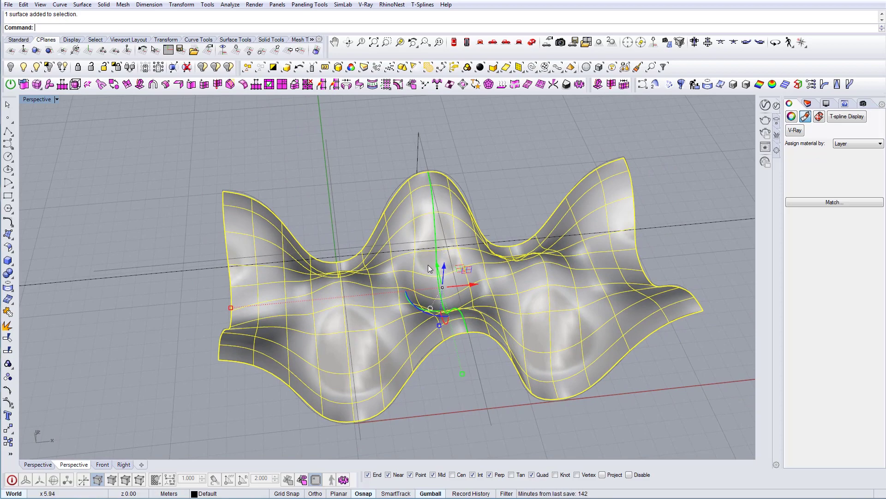
{"action": "mouse_move", "coordinate": [427, 263]}
{"action": "right_mouse_down"}
{"action": "mouse_move", "coordinate": [461, 235]}
{"action": "mouse_move", "coordinate": [409, 295]}
{"action": "mouse_move", "coordinate": [442, 280]}
{"action": "mouse_move", "coordinate": [459, 284]}
{"action": "right_mouse_up"}
{"action": "left_click", "coordinate": [407, 301]}
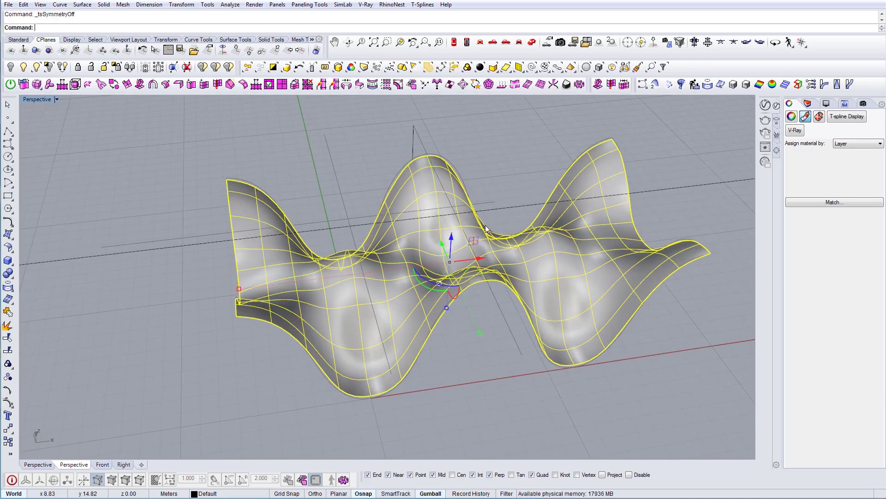
{"action": "left_click", "coordinate": [417, 235]}
{"action": "key", "text": "Delete"}
Thicken the roof T-spline by 0.3 m along the per-vertex normals, without creased edges or a copy.
{"action": "left_click", "coordinate": [291, 303]}
{"action": "mouse_move", "coordinate": [307, 303]}
{"action": "right_mouse_down"}
{"action": "mouse_move", "coordinate": [306, 286]}
{"action": "mouse_move", "coordinate": [367, 268]}
{"action": "mouse_move", "coordinate": [184, 309]}
{"action": "mouse_move", "coordinate": [283, 320]}
{"action": "mouse_move", "coordinate": [415, 237]}
{"action": "mouse_move", "coordinate": [415, 262]}
{"action": "mouse_move", "coordinate": [332, 253]}
{"action": "mouse_move", "coordinate": [363, 286]}
{"action": "right_mouse_up"}
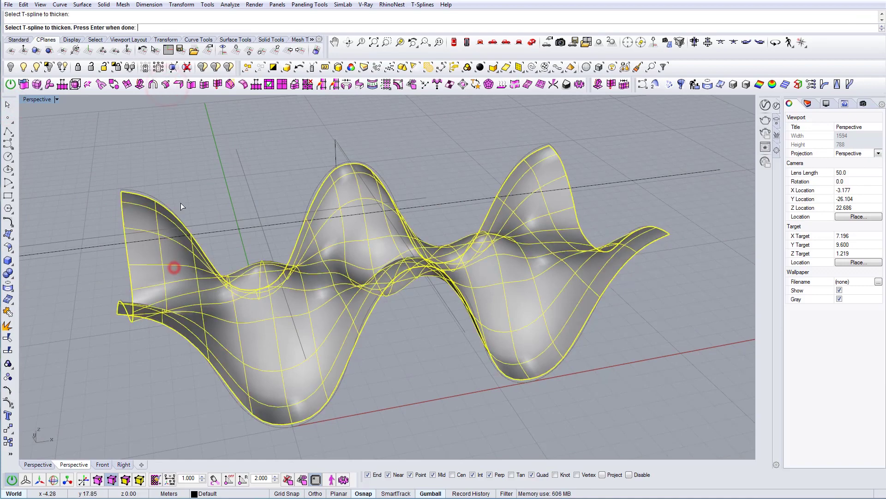
{"action": "key", "text": "Return"}
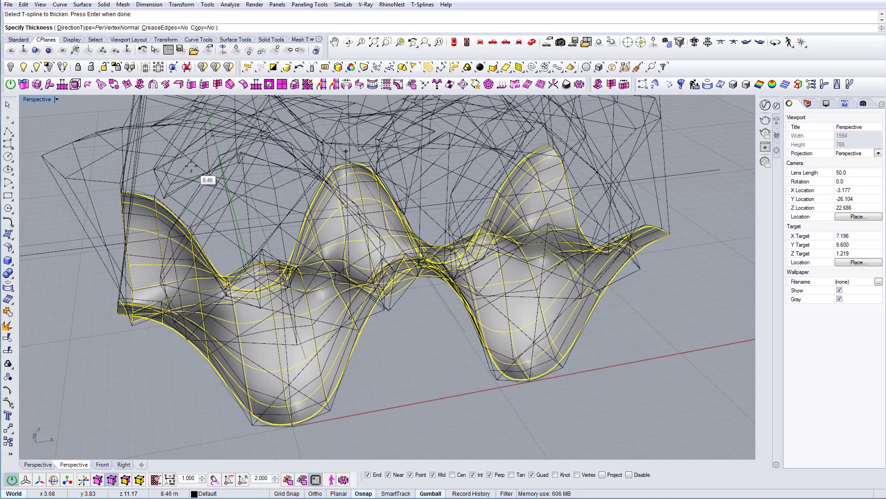
{"action": "type", "text": "0.3"}
{"action": "key", "text": "Return"}
{"action": "mouse_move", "coordinate": [329, 304]}
{"action": "right_mouse_down"}
{"action": "mouse_move", "coordinate": [278, 313]}
{"action": "mouse_move", "coordinate": [267, 301]}
{"action": "mouse_move", "coordinate": [317, 287]}
{"action": "mouse_move", "coordinate": [307, 357]}
{"action": "mouse_move", "coordinate": [317, 356]}
{"action": "mouse_move", "coordinate": [349, 297]}
{"action": "mouse_move", "coordinate": [374, 284]}
{"action": "mouse_move", "coordinate": [338, 268]}
{"action": "right_mouse_up"}
Examine the thickened roof's edge vertices and mesh layout in box display from the front corner and from above.
{"action": "key", "text": "Tab"}
{"action": "scroll", "coordinate": [390, 367], "scroll_direction": "up", "scroll_amount": 5}
{"action": "right_click_drag", "start_coordinate": [381, 371], "coordinate": [356, 361]}
{"action": "key", "text": "a"}
{"action": "scroll", "coordinate": [307, 369], "scroll_direction": "up", "scroll_amount": 2}
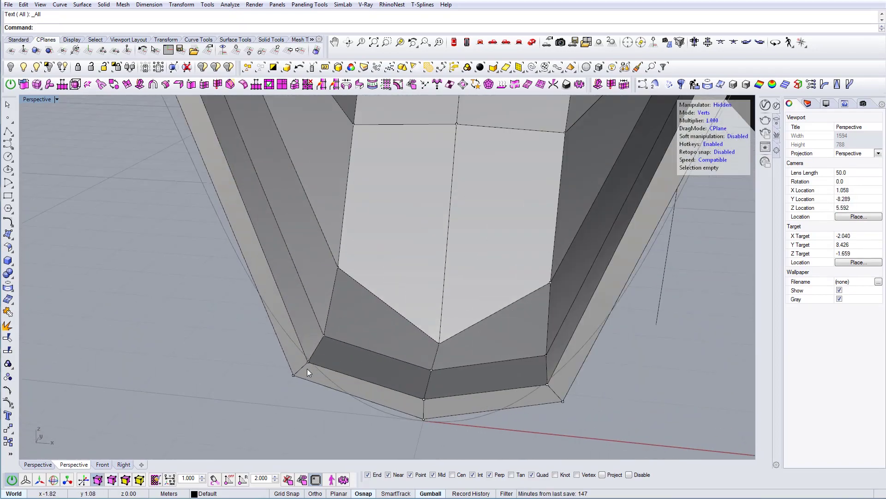
{"action": "left_click", "coordinate": [307, 368]}
{"action": "scroll", "coordinate": [427, 392], "scroll_direction": "down", "scroll_amount": 4}
{"action": "right_click_drag", "start_coordinate": [437, 370], "coordinate": [551, 393]}
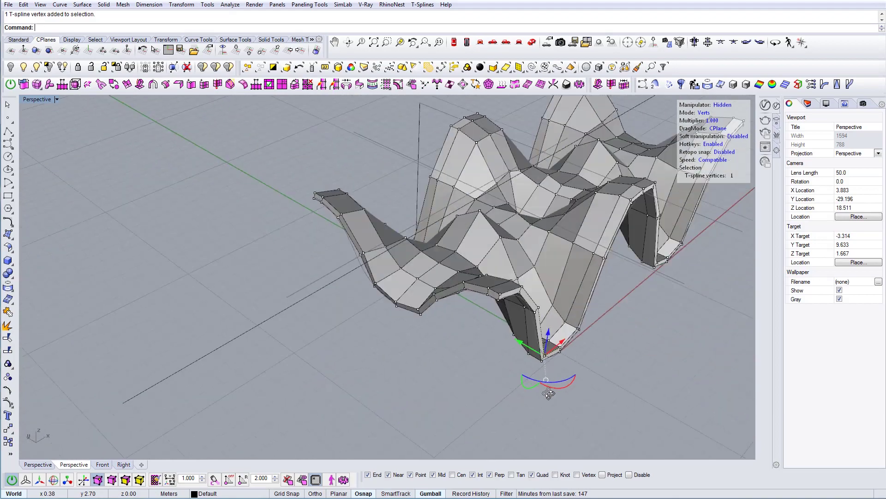
{"action": "right_click_drag", "start_coordinate": [483, 394], "coordinate": [372, 342]}
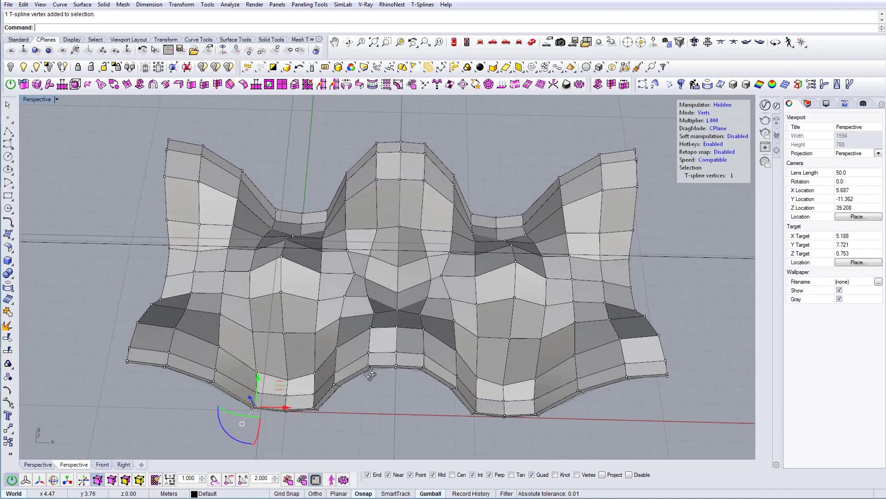
{"action": "mouse_move", "coordinate": [373, 383]}
{"action": "right_mouse_down"}
{"action": "mouse_move", "coordinate": [377, 390]}
{"action": "mouse_move", "coordinate": [377, 378]}
{"action": "right_mouse_up"}
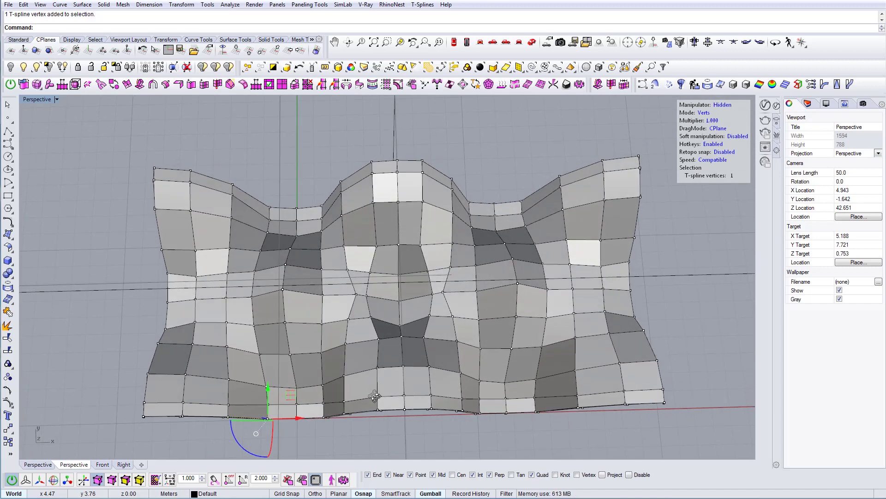
{"action": "right_click_drag", "start_coordinate": [477, 352], "coordinate": [446, 342], "text": "shift"}
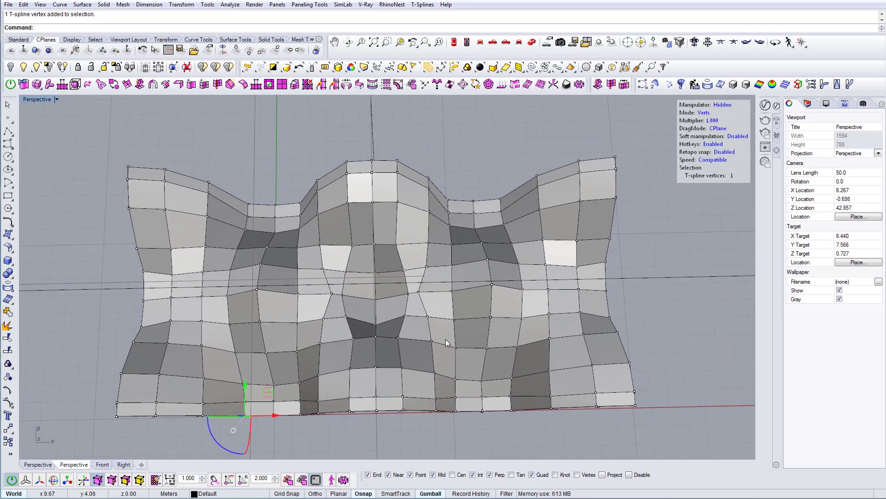
{"action": "right_click_drag", "start_coordinate": [445, 339], "coordinate": [426, 284], "text": "shift"}
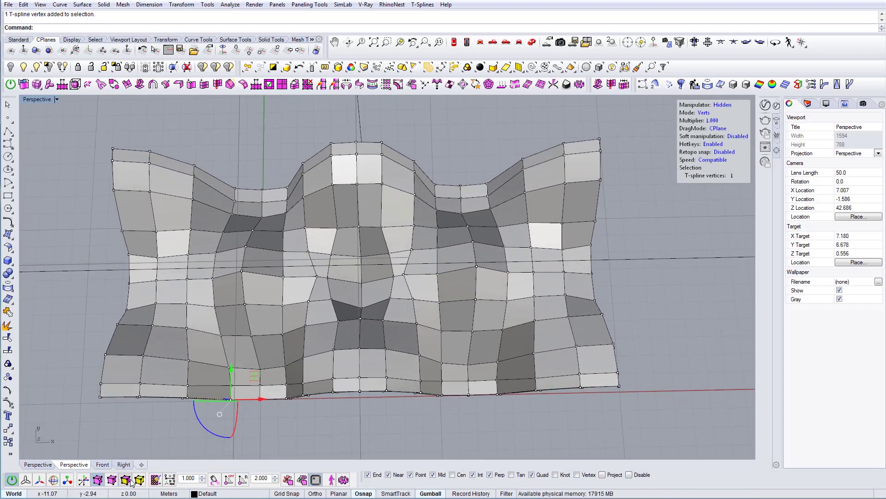
In the top view, delete the roof faces right of the centreline and the back half of the remaining faces, keeping the curves.
{"action": "left_click", "coordinate": [454, 42]}
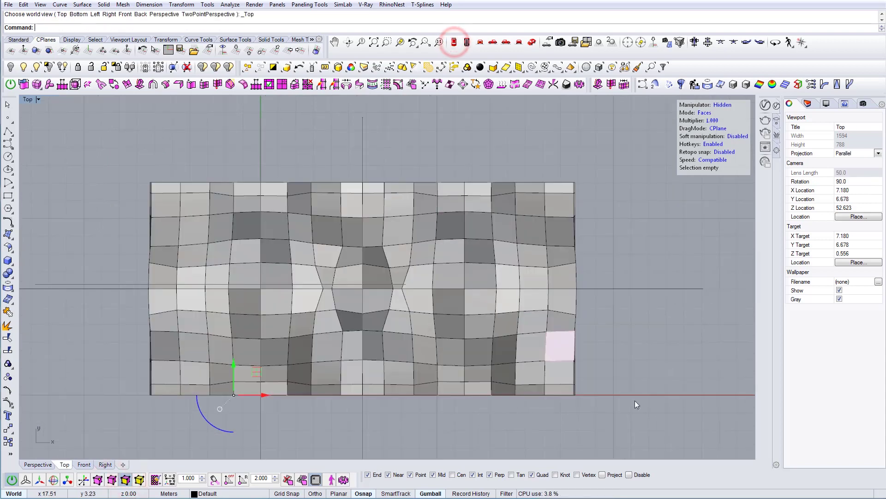
{"action": "left_click_drag", "start_coordinate": [644, 417], "coordinate": [519, 252]}
{"action": "left_click_drag", "start_coordinate": [490, 177], "coordinate": [373, 137]}
{"action": "right_click_drag", "start_coordinate": [369, 191], "coordinate": [456, 206]}
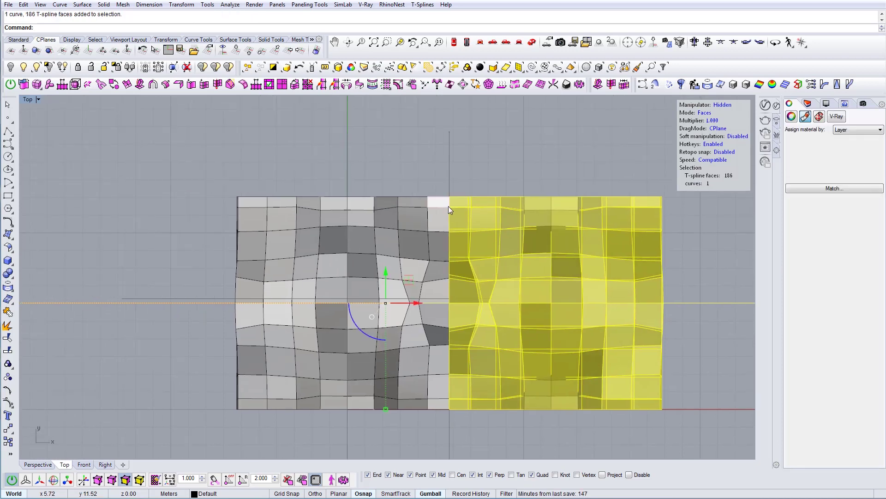
{"action": "left_click", "coordinate": [69, 344], "text": "ctrl"}
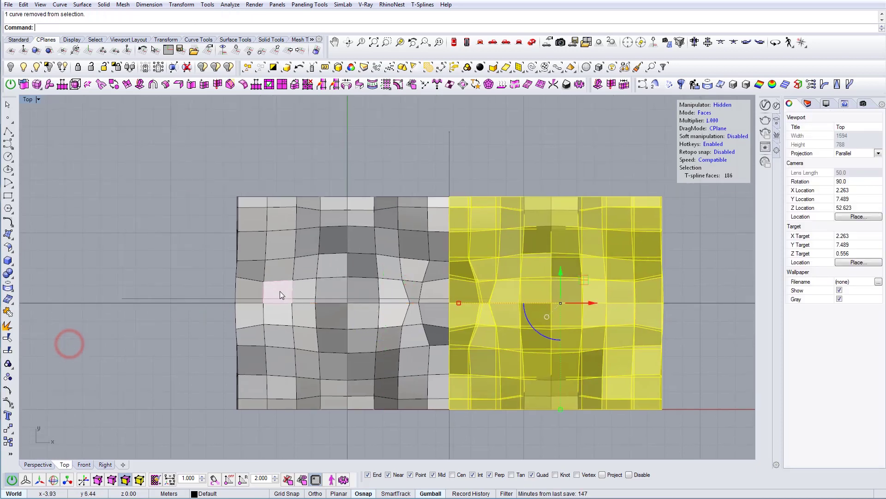
{"action": "right_click_drag", "start_coordinate": [279, 289], "coordinate": [274, 275]}
{"action": "key", "text": "Delete"}
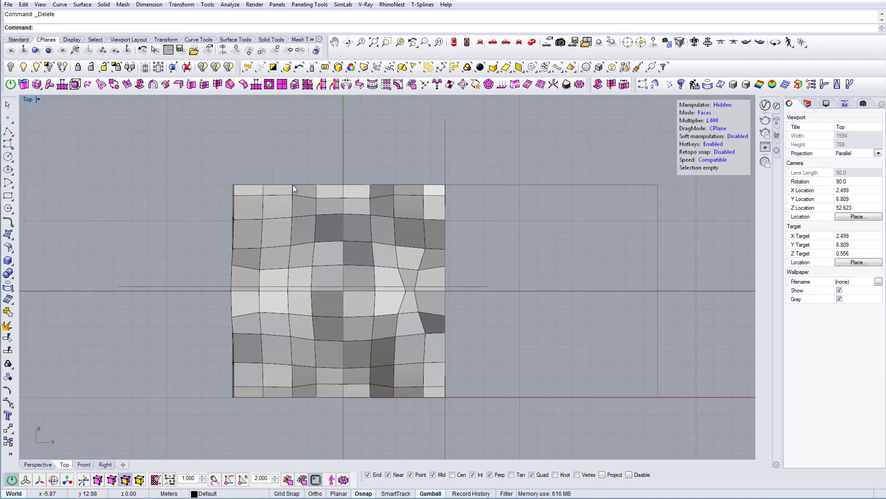
{"action": "left_click_drag", "start_coordinate": [213, 152], "coordinate": [213, 153]}
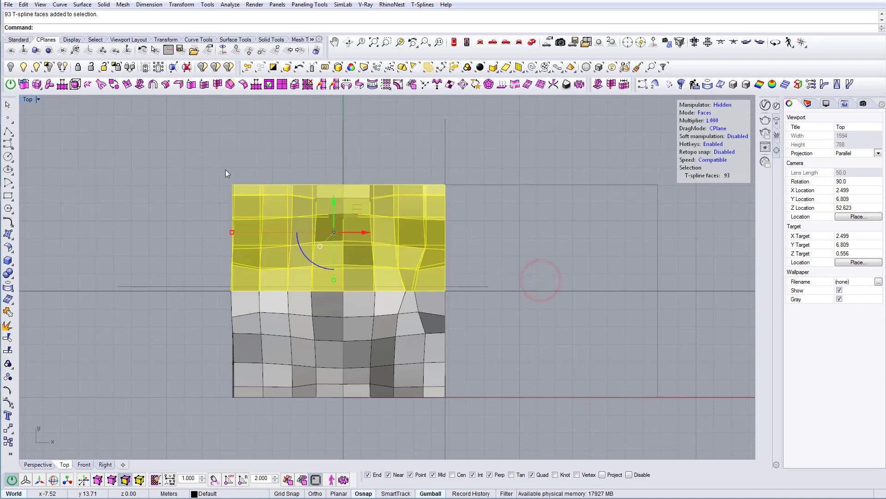
{"action": "key", "text": "Delete"}
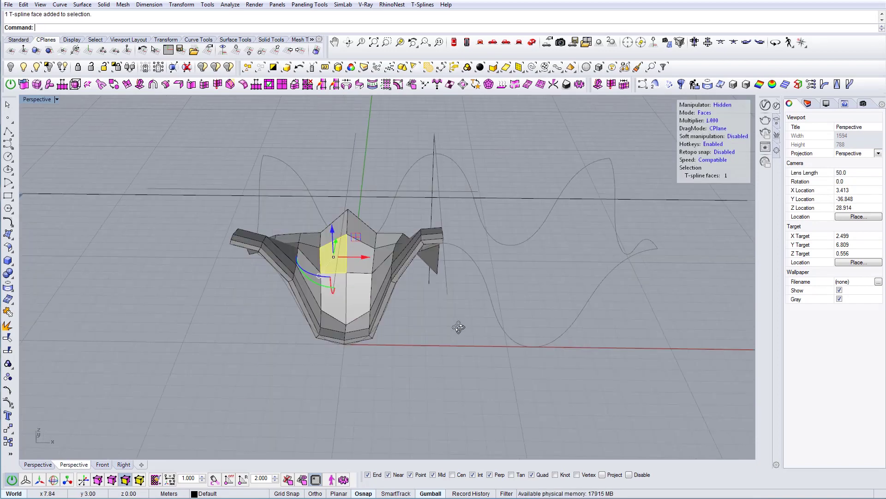
Add axial T-spline symmetry to the remaining quarter roof, with the symmetry plane along its cut back edge.
{"action": "right_click_drag", "start_coordinate": [459, 327], "coordinate": [315, 198]}
{"action": "left_click", "coordinate": [366, 348]}
{"action": "left_click", "coordinate": [370, 256]}
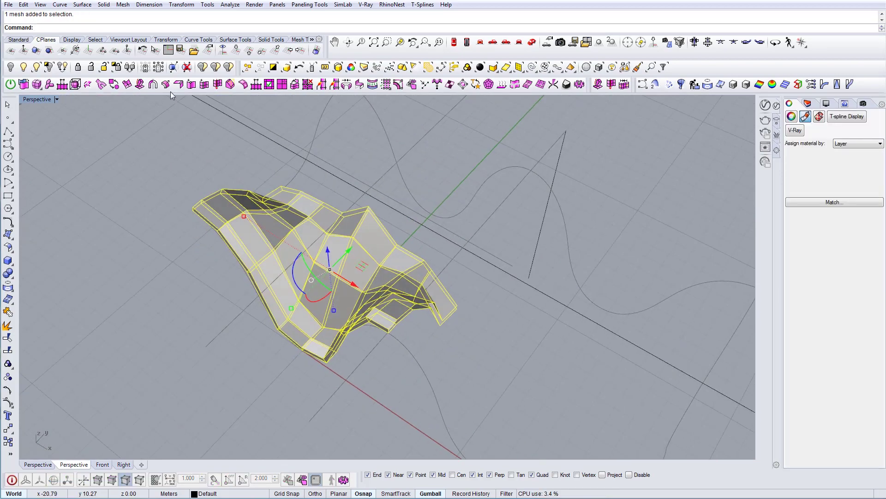
{"action": "left_click", "coordinate": [153, 86]}
{"action": "scroll", "coordinate": [370, 207], "scroll_direction": "up", "scroll_amount": 5}
{"action": "type", "text": "a"}
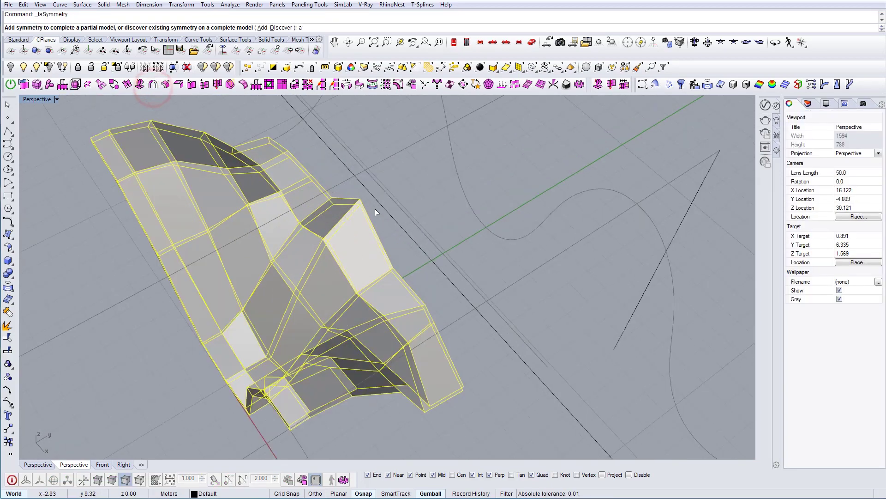
{"action": "left_click", "coordinate": [360, 199]}
{"action": "left_click", "coordinate": [339, 197]}
{"action": "scroll", "coordinate": [338, 196], "scroll_direction": "down", "scroll_amount": 5}
{"action": "right_click_drag", "start_coordinate": [337, 196], "coordinate": [394, 210]}
{"action": "scroll", "coordinate": [448, 190], "scroll_direction": "up", "scroll_amount": 4}
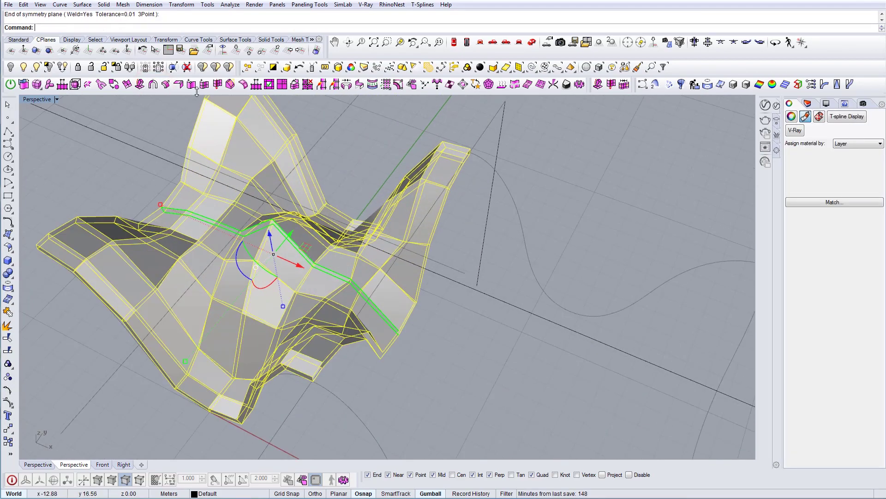
Add a second axial T-spline symmetry across the cut edge at the middle arch to complete the full roof.
{"action": "left_click", "coordinate": [153, 85]}
{"action": "scroll", "coordinate": [471, 148], "scroll_direction": "up", "scroll_amount": 5}
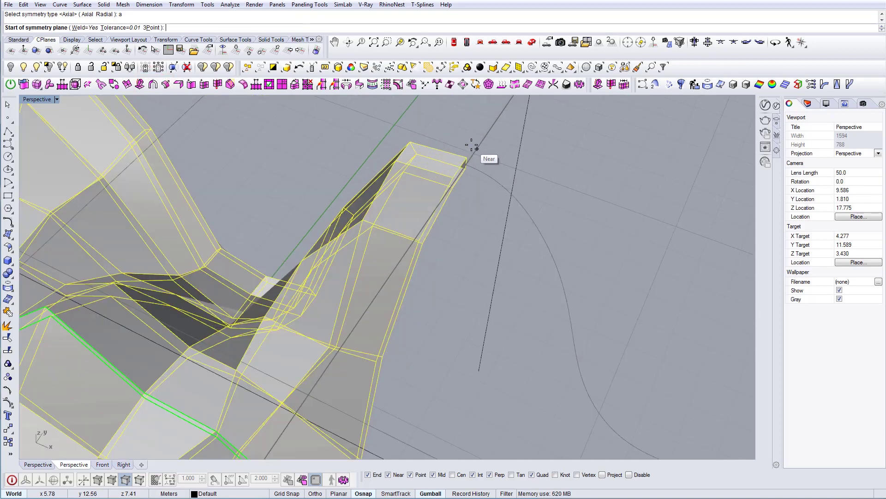
{"action": "left_click", "coordinate": [466, 164]}
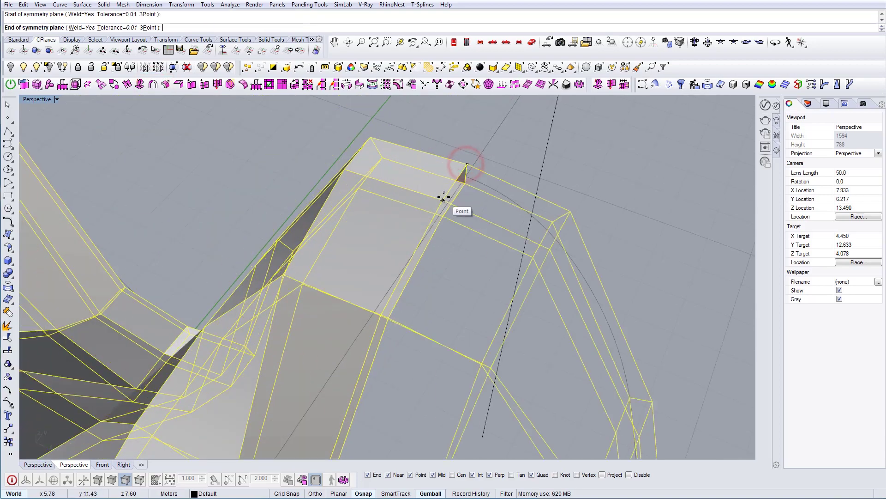
{"action": "left_click", "coordinate": [443, 199]}
{"action": "scroll", "coordinate": [449, 190], "scroll_direction": "down", "scroll_amount": 8}
{"action": "right_click_drag", "start_coordinate": [456, 195], "coordinate": [492, 168]}
{"action": "scroll", "coordinate": [315, 292], "scroll_direction": "up", "scroll_amount": 5}
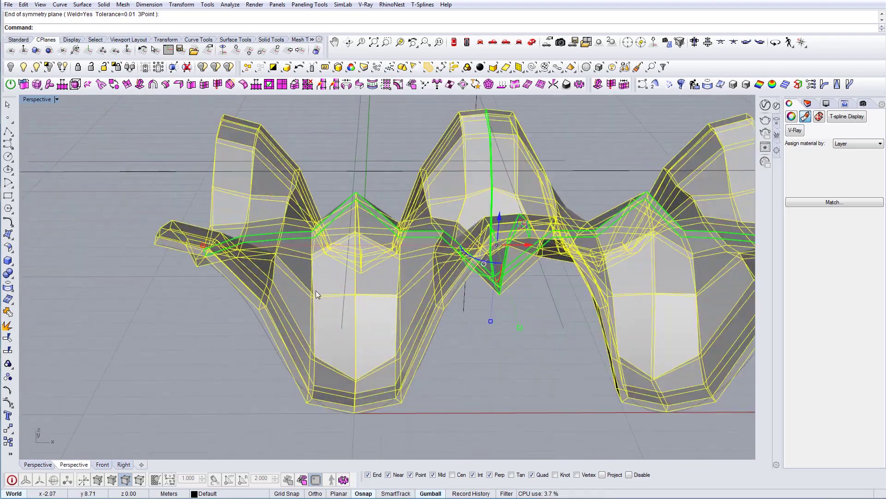
Raise the two inner corner vertices at the foot of the front left valley slightly.
{"action": "mouse_move", "coordinate": [314, 291]}
{"action": "right_mouse_down"}
{"action": "mouse_move", "coordinate": [297, 300]}
{"action": "mouse_move", "coordinate": [295, 292]}
{"action": "mouse_move", "coordinate": [311, 297]}
{"action": "right_mouse_up"}
{"action": "type", "text": "1"}
{"action": "left_click", "coordinate": [12, 480]}
{"action": "left_click", "coordinate": [462, 342]}
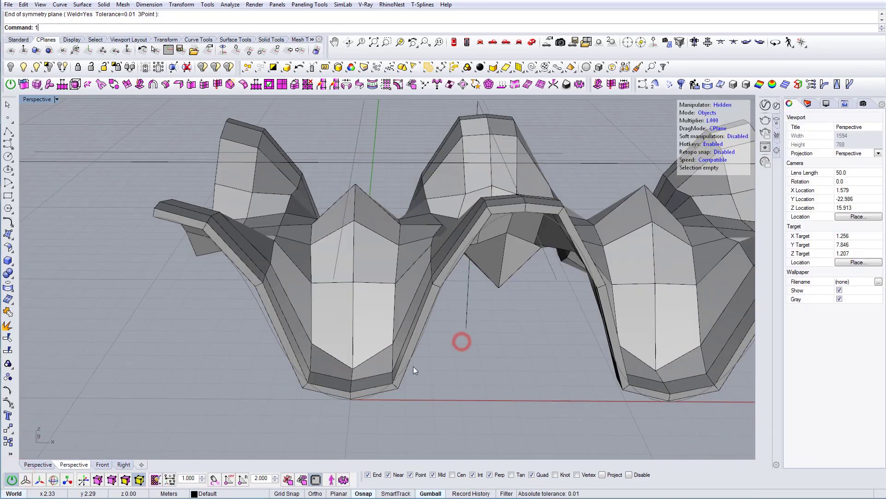
{"action": "right_click_drag", "start_coordinate": [411, 366], "coordinate": [379, 353]}
{"action": "type", "text": "1"}
{"action": "scroll", "coordinate": [308, 359], "scroll_direction": "up", "scroll_amount": 1}
{"action": "left_click", "coordinate": [307, 359]}
{"action": "mouse_move", "coordinate": [307, 360]}
{"action": "right_mouse_down"}
{"action": "mouse_move", "coordinate": [272, 356]}
{"action": "mouse_move", "coordinate": [293, 378]}
{"action": "mouse_move", "coordinate": [284, 373]}
{"action": "mouse_move", "coordinate": [306, 326]}
{"action": "right_mouse_up"}
{"action": "key", "text": "a"}
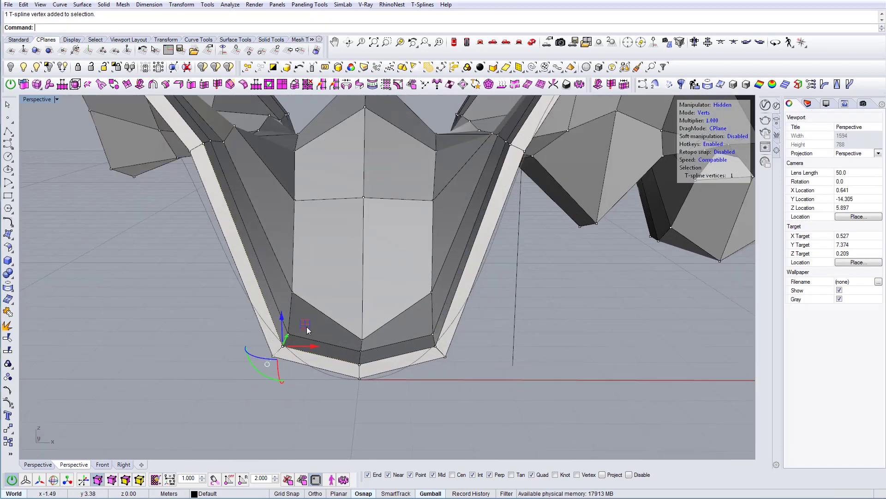
{"action": "left_click", "coordinate": [436, 346], "text": "shift"}
{"action": "scroll", "coordinate": [520, 325], "scroll_direction": "down", "scroll_amount": 4}
{"action": "scroll", "coordinate": [340, 313], "scroll_direction": "up", "scroll_amount": 3}
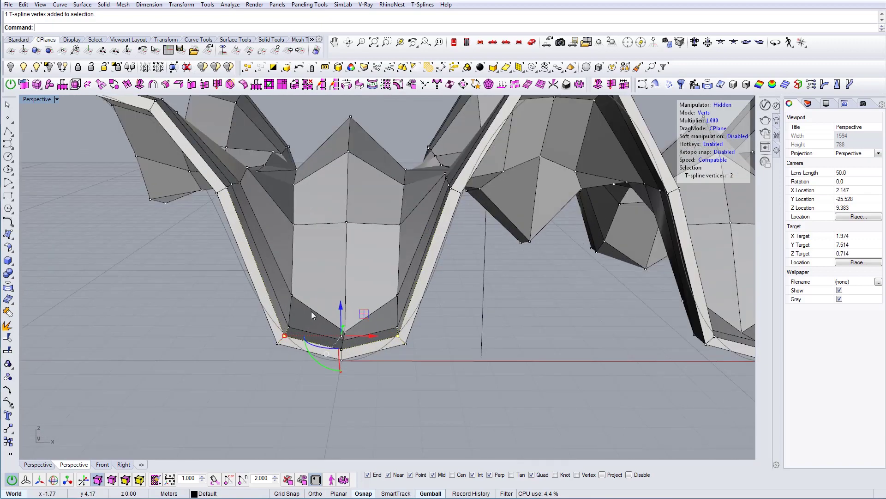
{"action": "left_click_drag", "start_coordinate": [340, 306], "coordinate": [340, 301]}
Raise the inner middle vertices of the same valley foot to even out the shell thickness.
{"action": "scroll", "coordinate": [342, 323], "scroll_direction": "up", "scroll_amount": 5}
{"action": "left_click", "coordinate": [347, 356]}
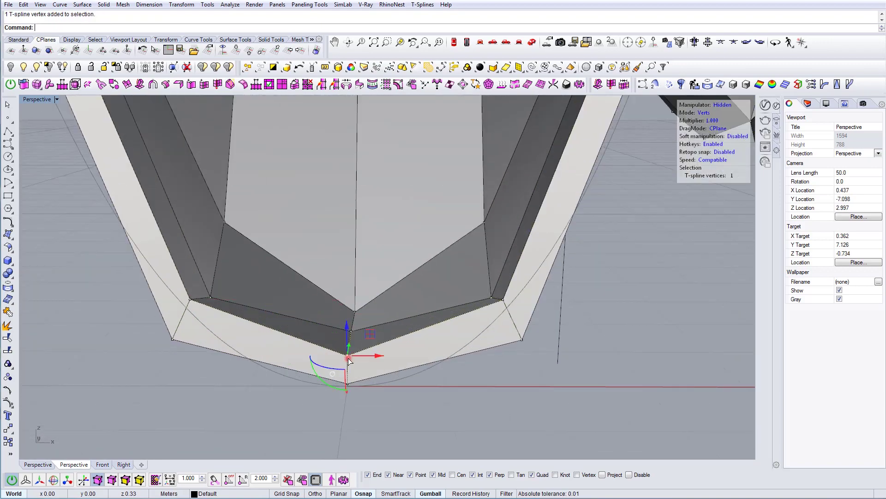
{"action": "left_click", "coordinate": [355, 312], "text": "shift"}
{"action": "scroll", "coordinate": [356, 311], "scroll_direction": "down", "scroll_amount": 6}
{"action": "right_click_drag", "start_coordinate": [356, 309], "coordinate": [331, 310]}
{"action": "left_click_drag", "start_coordinate": [278, 285], "coordinate": [281, 264]}
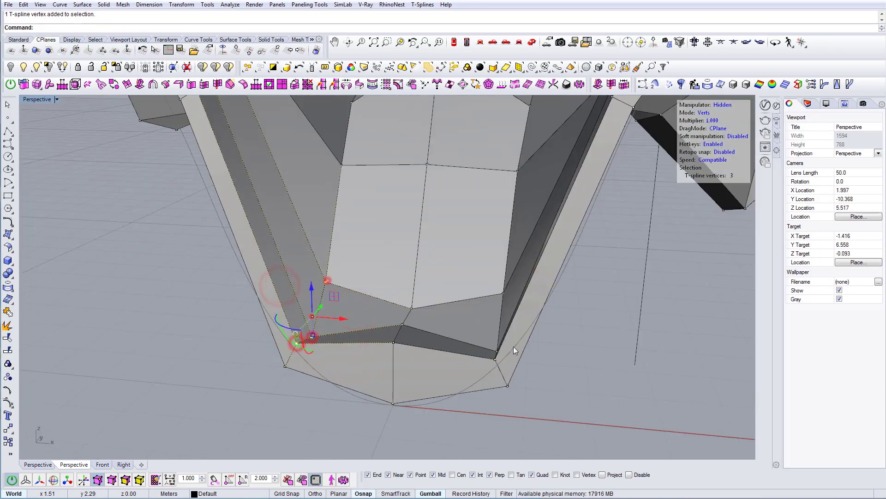
Lower the six inner corner vertices of the valley foot slightly and scale them inward along the X direction.
{"action": "left_click", "coordinate": [495, 359], "text": "shift"}
{"action": "left_click", "coordinate": [497, 352], "text": "shift"}
{"action": "left_click", "coordinate": [503, 293], "text": "shift"}
{"action": "right_click_drag", "start_coordinate": [503, 296], "coordinate": [524, 292]}
{"action": "left_click_drag", "start_coordinate": [440, 258], "coordinate": [438, 264]}
{"action": "right_click_drag", "start_coordinate": [437, 265], "coordinate": [434, 286]}
{"action": "left_click_drag", "start_coordinate": [356, 335], "coordinate": [361, 336]}
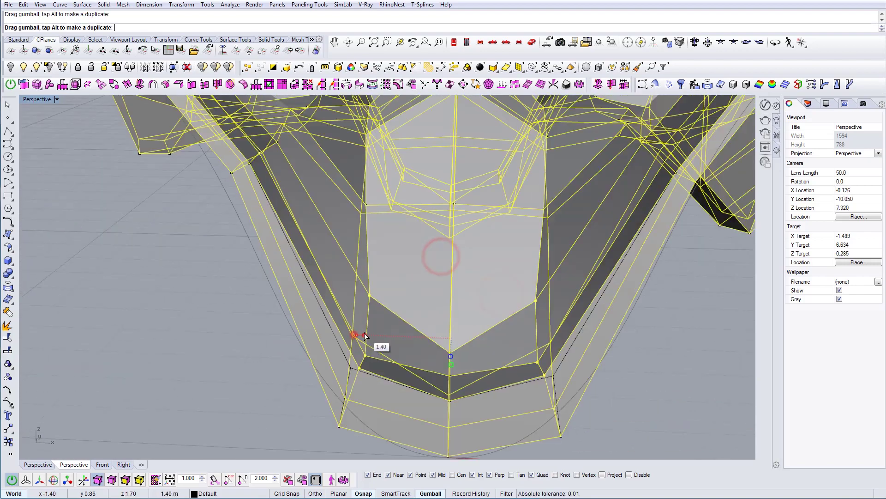
Reposition individual vertices along the front rim beside the valley foot to even out the rim's thickness.
{"action": "right_click_drag", "start_coordinate": [397, 330], "coordinate": [323, 286]}
{"action": "scroll", "coordinate": [442, 290], "scroll_direction": "down", "scroll_amount": 2}
{"action": "left_click", "coordinate": [386, 224]}
{"action": "scroll", "coordinate": [387, 225], "scroll_direction": "down", "scroll_amount": 3}
{"action": "scroll", "coordinate": [404, 328], "scroll_direction": "up", "scroll_amount": 3}
{"action": "left_click", "coordinate": [380, 323]}
{"action": "scroll", "coordinate": [358, 284], "scroll_direction": "up", "scroll_amount": 2}
{"action": "left_click", "coordinate": [376, 279]}
{"action": "left_click", "coordinate": [307, 317]}
{"action": "left_click_drag", "start_coordinate": [331, 271], "coordinate": [320, 294]}
{"action": "right_click_drag", "start_coordinate": [320, 295], "coordinate": [259, 259]}
{"action": "left_click_drag", "start_coordinate": [194, 240], "coordinate": [284, 277]}
{"action": "left_click_drag", "start_coordinate": [265, 234], "coordinate": [271, 249]}
Adjust further front rim vertices towards the middle arch and check the rim in smooth display.
{"action": "right_click_drag", "start_coordinate": [271, 250], "coordinate": [469, 245]}
{"action": "left_click", "coordinate": [461, 282]}
{"action": "left_click_drag", "start_coordinate": [468, 238], "coordinate": [474, 253]}
{"action": "right_click_drag", "start_coordinate": [474, 253], "coordinate": [395, 352]}
{"action": "left_click", "coordinate": [384, 357]}
{"action": "left_click", "coordinate": [275, 324]}
{"action": "left_click_drag", "start_coordinate": [383, 334], "coordinate": [385, 270]}
{"action": "left_click", "coordinate": [501, 340], "text": "shift"}
{"action": "left_click", "coordinate": [497, 309]}
{"action": "scroll", "coordinate": [497, 309], "scroll_direction": "down", "scroll_amount": 4}
{"action": "right_click_drag", "start_coordinate": [498, 309], "coordinate": [393, 268]}
{"action": "key", "text": "Tab"}
{"action": "scroll", "coordinate": [494, 287], "scroll_direction": "up", "scroll_amount": 4}
{"action": "right_click_drag", "start_coordinate": [494, 287], "coordinate": [328, 259]}
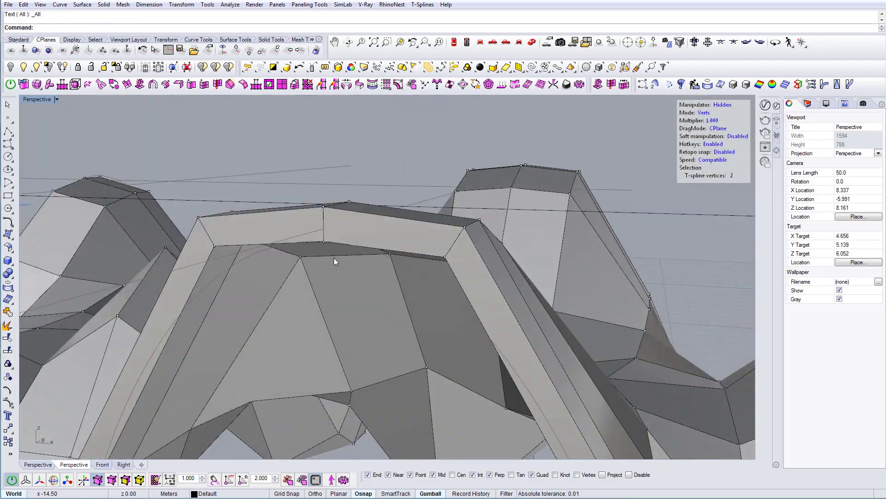
Raise the inner crown vertex of the front middle arch and lower the arch's shoulder vertices by about 0.15 m.
{"action": "left_click", "coordinate": [322, 242]}
{"action": "left_click_drag", "start_coordinate": [323, 222], "coordinate": [323, 211]}
{"action": "right_click_drag", "start_coordinate": [324, 211], "coordinate": [474, 216]}
{"action": "left_click_drag", "start_coordinate": [470, 189], "coordinate": [476, 204]}
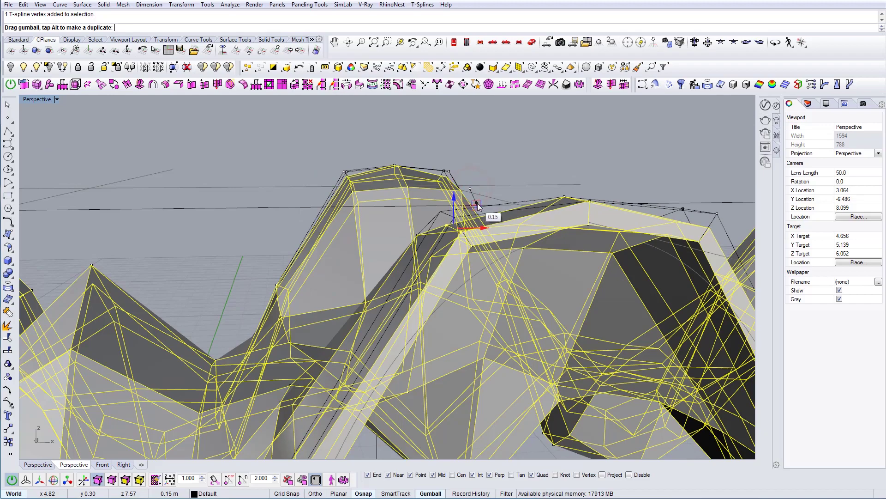
{"action": "mouse_move", "coordinate": [487, 210]}
{"action": "right_mouse_down"}
{"action": "mouse_move", "coordinate": [474, 232]}
{"action": "mouse_move", "coordinate": [489, 226]}
{"action": "right_mouse_up"}
{"action": "scroll", "coordinate": [470, 241], "scroll_direction": "down", "scroll_amount": 7}
{"action": "scroll", "coordinate": [501, 265], "scroll_direction": "up", "scroll_amount": 5}
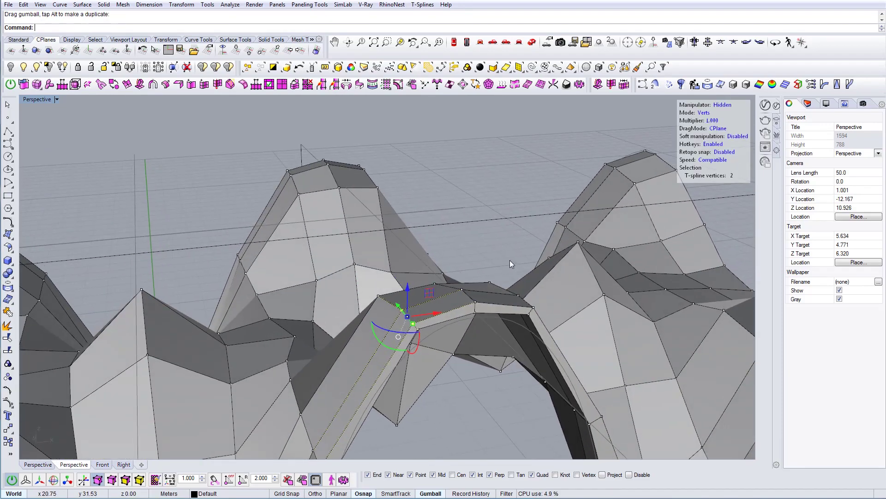
{"action": "right_click_drag", "start_coordinate": [501, 264], "coordinate": [348, 218]}
{"action": "left_click", "coordinate": [387, 250]}
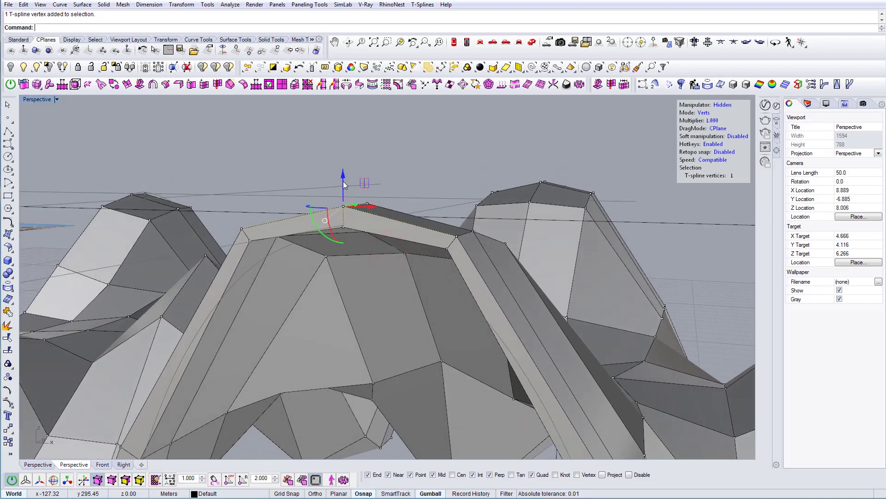
{"action": "right_click_drag", "start_coordinate": [421, 241], "coordinate": [378, 287]}
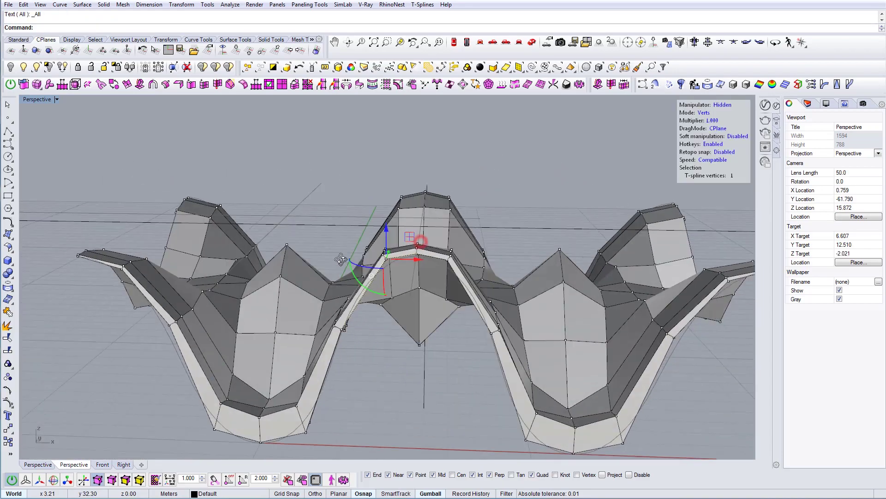
Examine the reshaped roof's rim, arches and valleys from the front and side in smooth and box display.
{"action": "right_click_drag", "start_coordinate": [448, 265], "coordinate": [352, 289]}
{"action": "scroll", "coordinate": [369, 333], "scroll_direction": "up", "scroll_amount": 2}
{"action": "scroll", "coordinate": [364, 326], "scroll_direction": "down", "scroll_amount": 5}
{"action": "right_click_drag", "start_coordinate": [364, 326], "coordinate": [412, 314], "text": "shift"}
{"action": "right_click_drag", "start_coordinate": [277, 327], "coordinate": [353, 335]}
{"action": "left_click", "coordinate": [354, 334]}
{"action": "key", "text": "Tab"}
{"action": "key", "text": "Tab"}
{"action": "scroll", "coordinate": [138, 285], "scroll_direction": "up", "scroll_amount": 7}
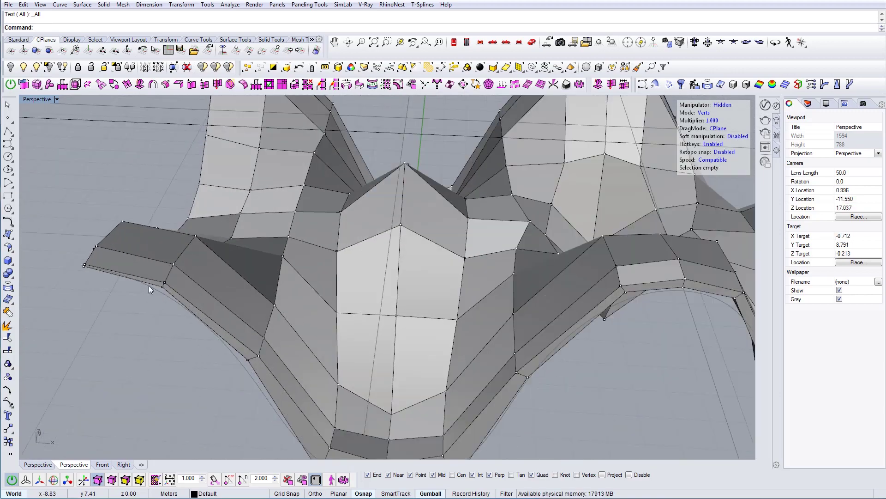
{"action": "right_click_drag", "start_coordinate": [270, 337], "coordinate": [275, 275]}
{"action": "scroll", "coordinate": [197, 352], "scroll_direction": "up", "scroll_amount": 5}
{"action": "scroll", "coordinate": [242, 339], "scroll_direction": "down", "scroll_amount": 6}
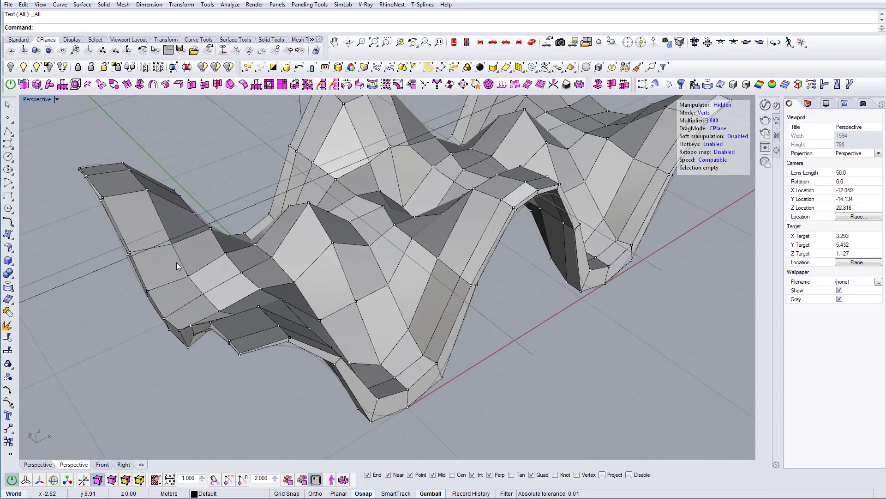
Turn off the T-spline symmetry on the reshaped roof and check its rim in smooth display.
{"action": "left_click", "coordinate": [8, 104]}
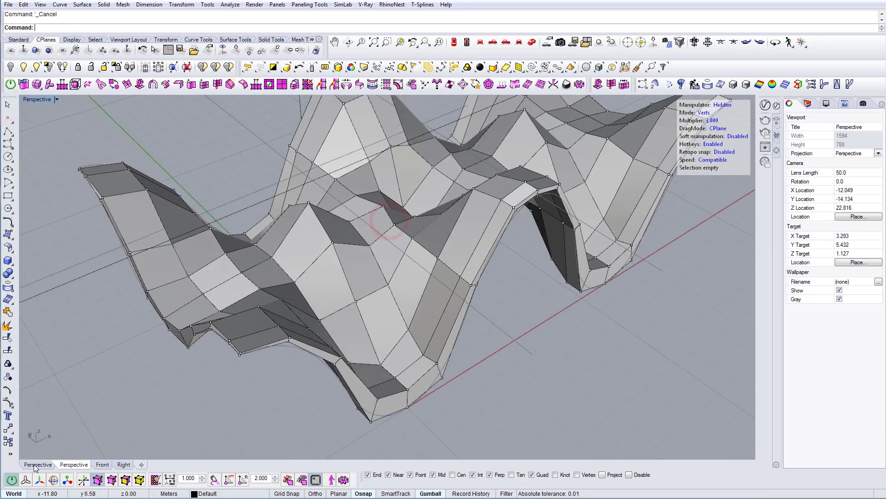
{"action": "left_click", "coordinate": [299, 301]}
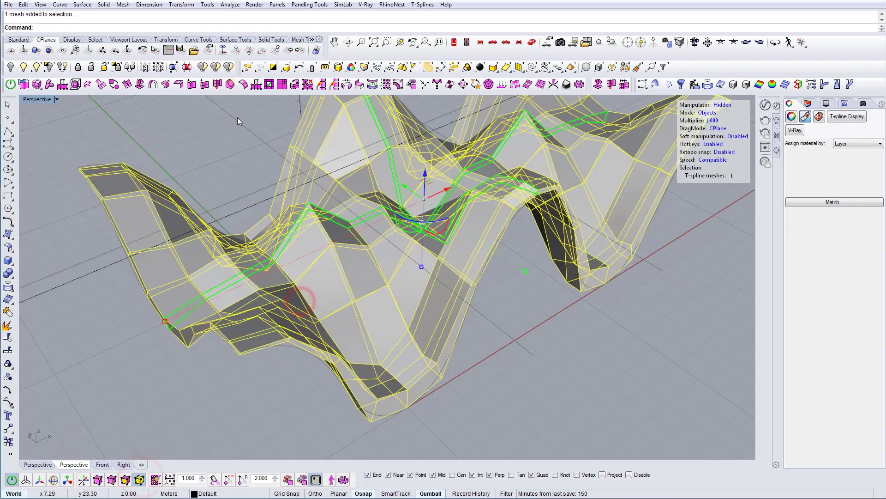
{"action": "right_click", "coordinate": [155, 86]}
{"action": "scroll", "coordinate": [403, 270], "scroll_direction": "up", "scroll_amount": 2}
{"action": "left_click", "coordinate": [556, 355]}
{"action": "mouse_move", "coordinate": [337, 304]}
{"action": "right_mouse_down"}
{"action": "mouse_move", "coordinate": [249, 268]}
{"action": "mouse_move", "coordinate": [282, 288]}
{"action": "mouse_move", "coordinate": [342, 300]}
{"action": "right_mouse_up"}
{"action": "scroll", "coordinate": [248, 268], "scroll_direction": "down", "scroll_amount": 3}
{"action": "left_click", "coordinate": [220, 277]}
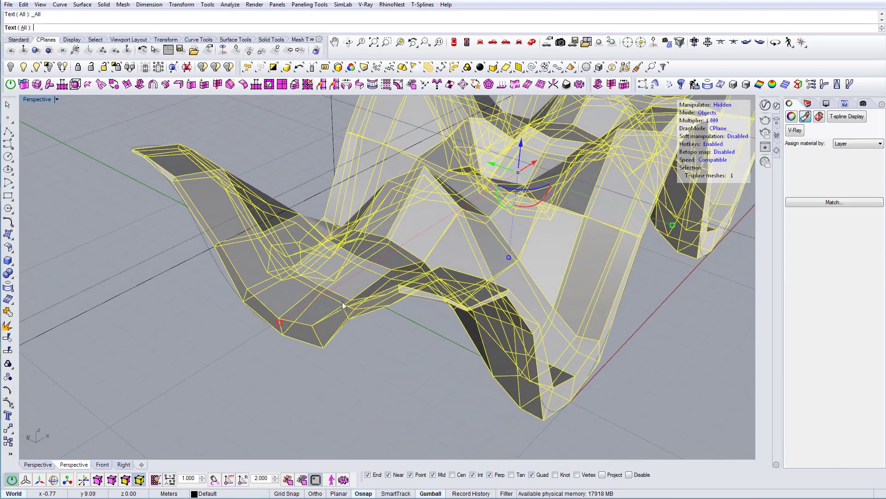
{"action": "key", "text": "Tab"}
{"action": "left_click", "coordinate": [254, 318]}
{"action": "left_click", "coordinate": [376, 290]}
{"action": "right_click_drag", "start_coordinate": [401, 347], "coordinate": [274, 320]}
{"action": "key", "text": "Tab"}
{"action": "left_click", "coordinate": [273, 320]}
Select the ring of thickness edges around the roof's rim and insert a simple edge loop at 0.01, close to the lower border.
{"action": "scroll", "coordinate": [251, 262], "scroll_direction": "up", "scroll_amount": 5}
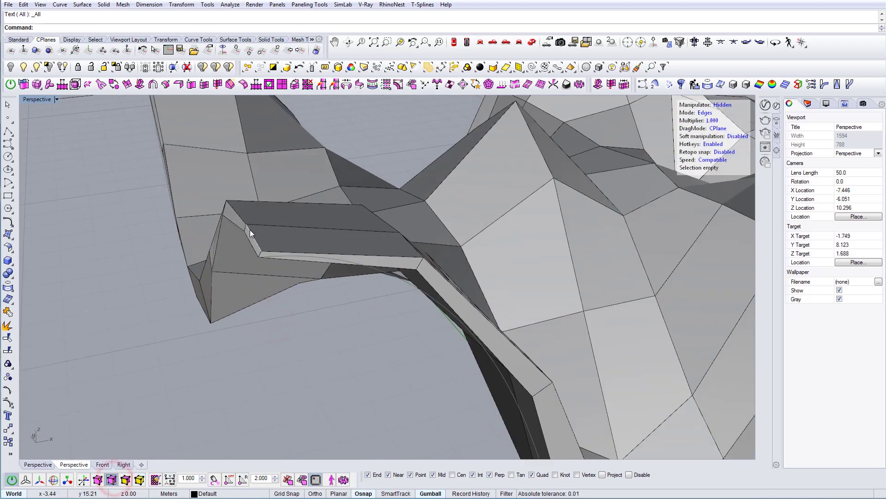
{"action": "scroll", "coordinate": [247, 229], "scroll_direction": "up", "scroll_amount": 5}
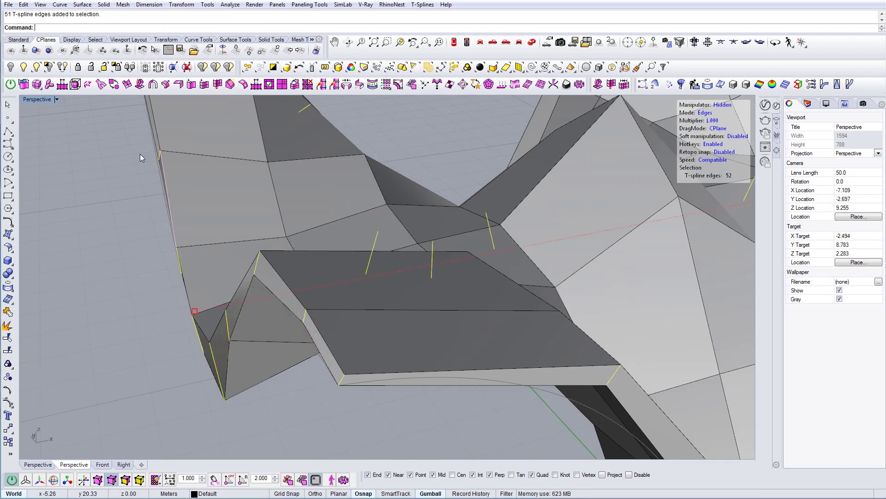
{"action": "left_click", "coordinate": [204, 84]}
{"action": "right_click_drag", "start_coordinate": [378, 434], "coordinate": [647, 294]}
{"action": "scroll", "coordinate": [559, 267], "scroll_direction": "up", "scroll_amount": 10}
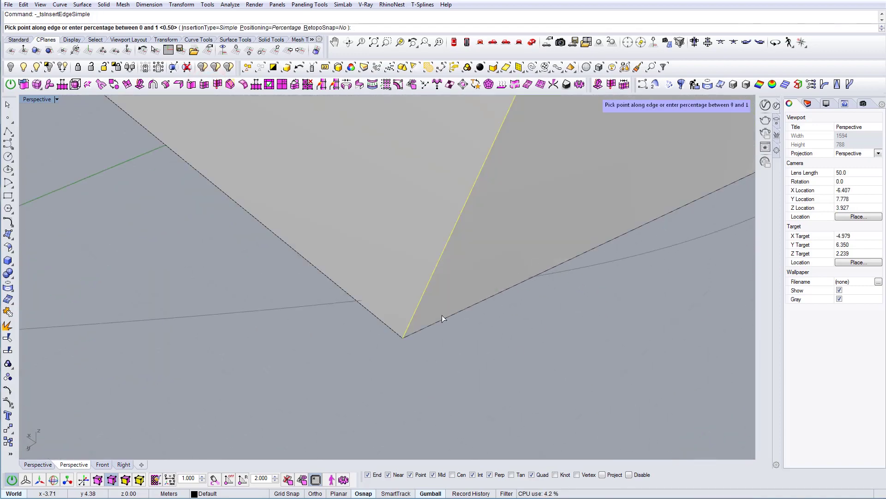
{"action": "left_click", "coordinate": [408, 329]}
{"action": "scroll", "coordinate": [423, 295], "scroll_direction": "down", "scroll_amount": 6}
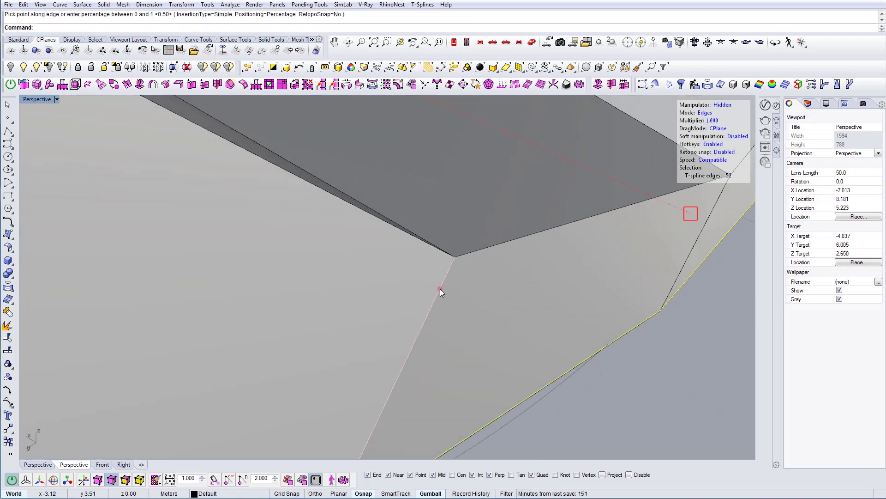
Select the ring of thickness edges around the roof's rim and insert a simple edge loop close to the upper border.
{"action": "double_click", "coordinate": [442, 288]}
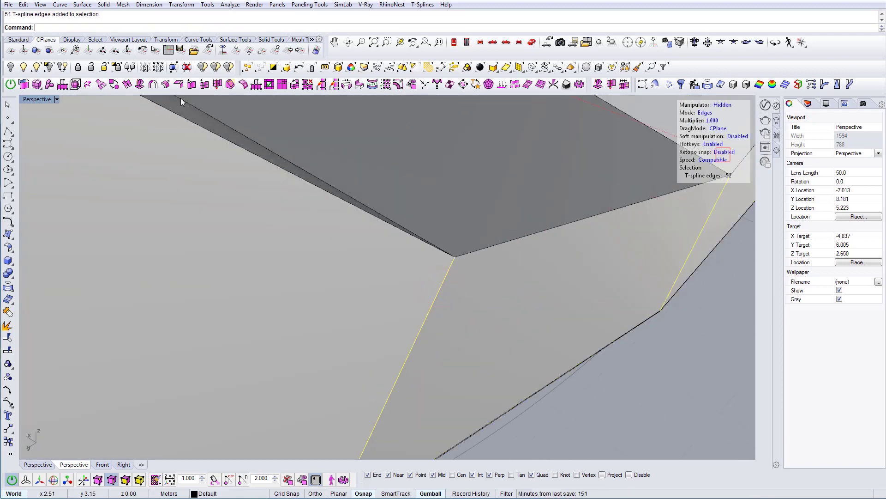
{"action": "left_click", "coordinate": [204, 84]}
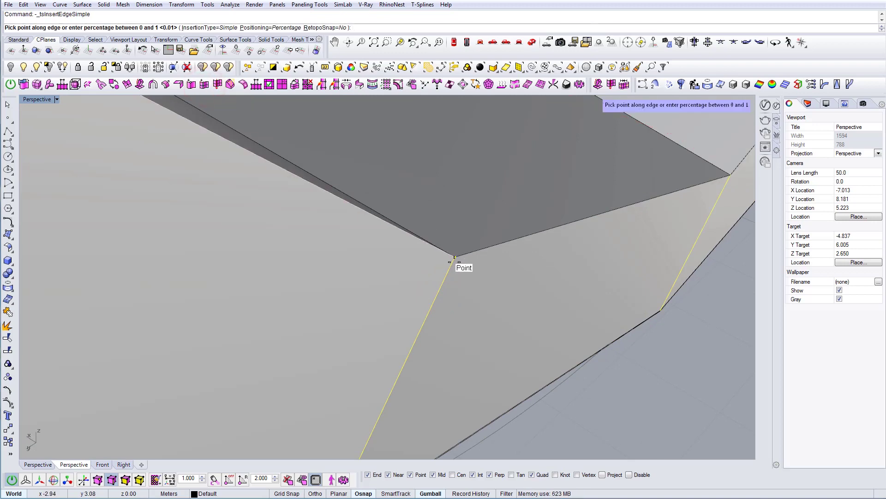
{"action": "scroll", "coordinate": [455, 261], "scroll_direction": "up", "scroll_amount": 2}
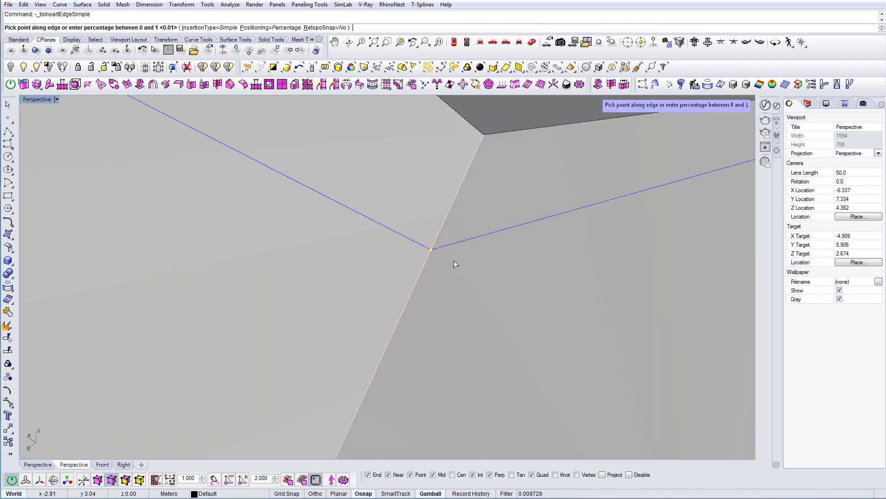
{"action": "left_click", "coordinate": [474, 156]}
Examine the sharpened rim along the roof's front arches and left end in smooth display.
{"action": "scroll", "coordinate": [416, 263], "scroll_direction": "down", "scroll_amount": 6}
{"action": "right_click_drag", "start_coordinate": [416, 264], "coordinate": [298, 255]}
{"action": "scroll", "coordinate": [298, 255], "scroll_direction": "down", "scroll_amount": 5}
{"action": "right_click_drag", "start_coordinate": [426, 276], "coordinate": [441, 330]}
{"action": "key", "text": "Tab"}
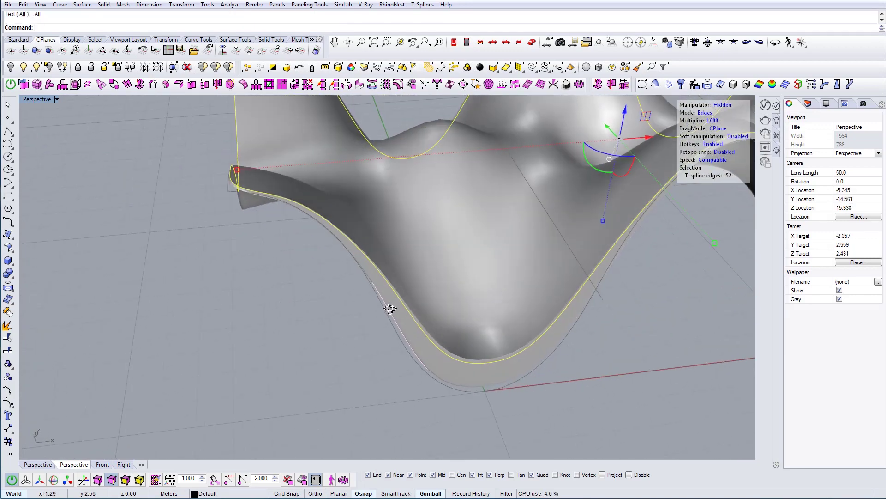
{"action": "right_click_drag", "start_coordinate": [385, 305], "coordinate": [433, 357]}
{"action": "scroll", "coordinate": [337, 302], "scroll_direction": "up", "scroll_amount": 6}
{"action": "scroll", "coordinate": [433, 358], "scroll_direction": "down", "scroll_amount": 9}
{"action": "right_click_drag", "start_coordinate": [382, 318], "coordinate": [407, 339]}
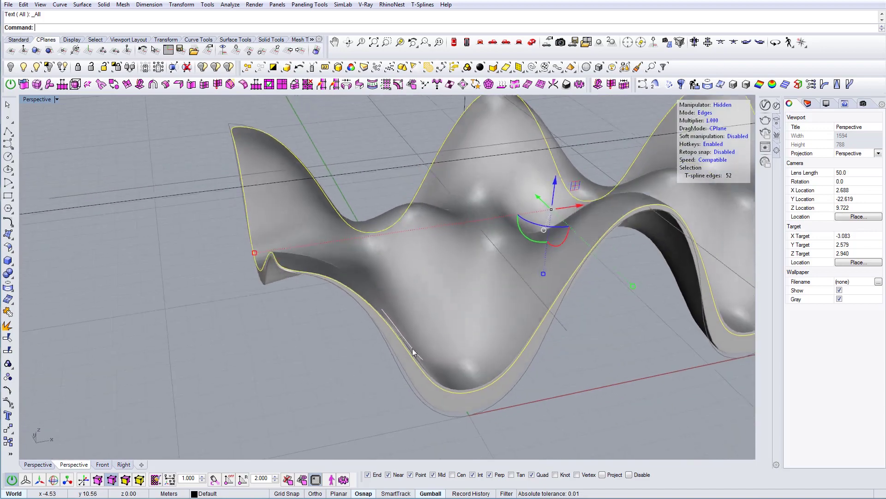
Select the ring of edges running into the roof's left end in box display and insert a simple edge loop at about 0.01 from that end.
{"action": "key", "text": "Tab"}
{"action": "right_click_drag", "start_coordinate": [312, 281], "coordinate": [208, 335]}
{"action": "scroll", "coordinate": [296, 340], "scroll_direction": "up", "scroll_amount": 3}
{"action": "left_click", "coordinate": [293, 336]}
{"action": "double_click", "coordinate": [287, 333]}
{"action": "scroll", "coordinate": [121, 311], "scroll_direction": "up", "scroll_amount": 5}
{"action": "scroll", "coordinate": [122, 312], "scroll_direction": "up", "scroll_amount": 4}
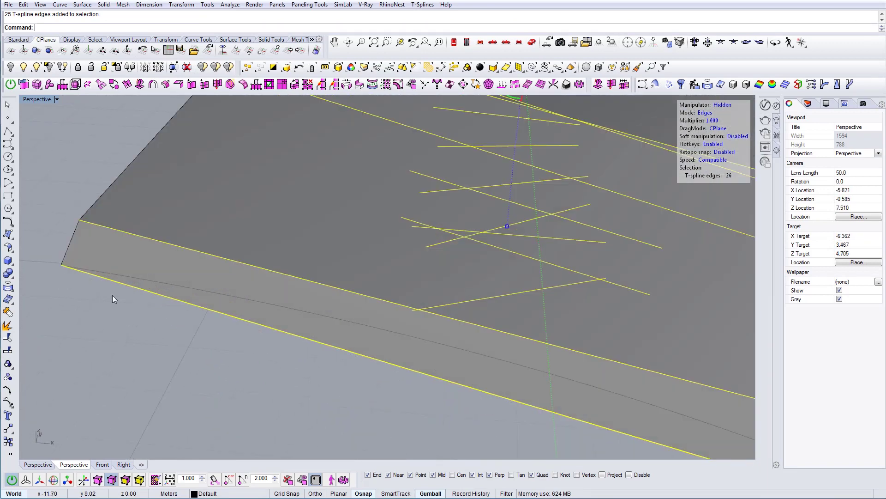
{"action": "left_click", "coordinate": [205, 87]}
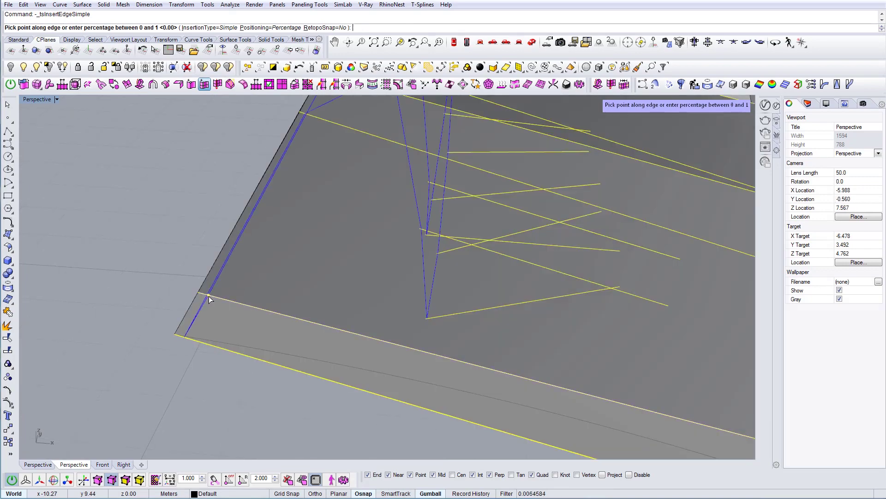
{"action": "left_click", "coordinate": [208, 297]}
Select the ring of edges running into the roof's right end and insert a simple edge loop at about 0.01 from that end.
{"action": "scroll", "coordinate": [209, 296], "scroll_direction": "down", "scroll_amount": 8}
{"action": "right_click_drag", "start_coordinate": [209, 297], "coordinate": [269, 310]}
{"action": "scroll", "coordinate": [268, 310], "scroll_direction": "down", "scroll_amount": 6}
{"action": "right_click_drag", "start_coordinate": [404, 311], "coordinate": [307, 316], "text": "shift"}
{"action": "right_click_drag", "start_coordinate": [450, 294], "coordinate": [265, 337], "text": "shift"}
{"action": "scroll", "coordinate": [410, 276], "scroll_direction": "up", "scroll_amount": 2}
{"action": "right_click_drag", "start_coordinate": [410, 277], "coordinate": [395, 303], "text": "shift"}
{"action": "left_click", "coordinate": [342, 304]}
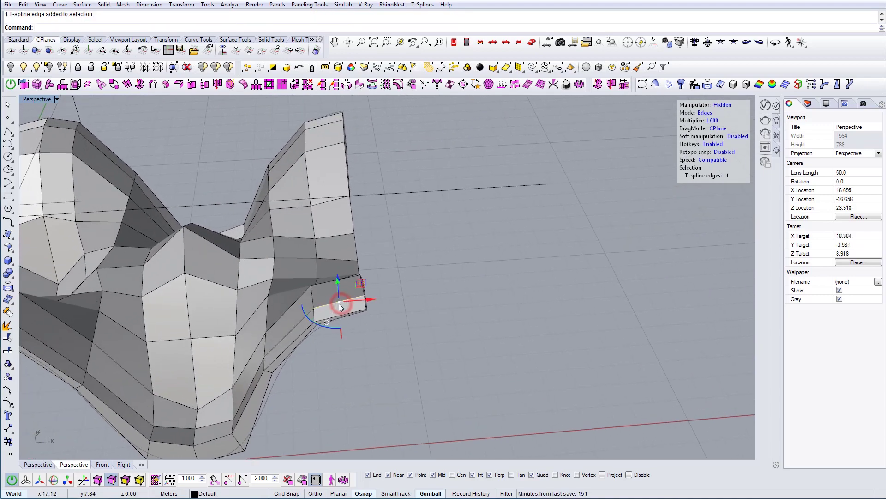
{"action": "key", "text": "i"}
{"action": "scroll", "coordinate": [358, 306], "scroll_direction": "up", "scroll_amount": 2}
{"action": "scroll", "coordinate": [373, 313], "scroll_direction": "up", "scroll_amount": 10}
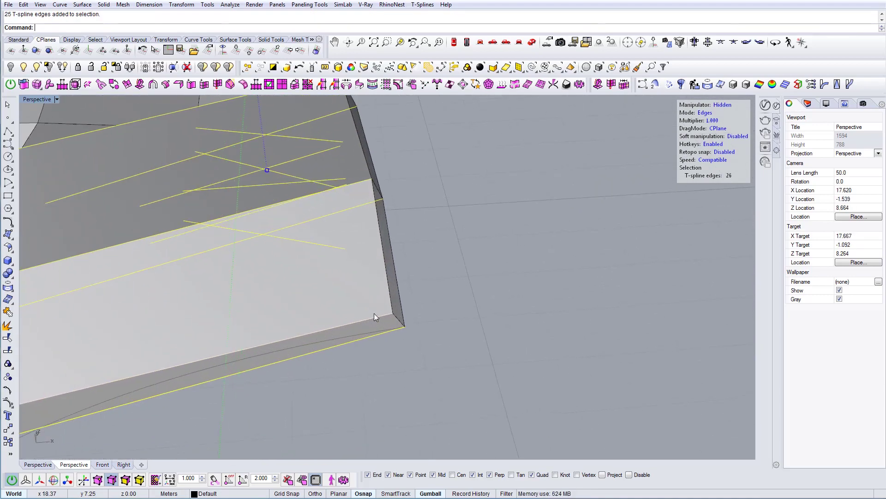
{"action": "left_click", "coordinate": [204, 85]}
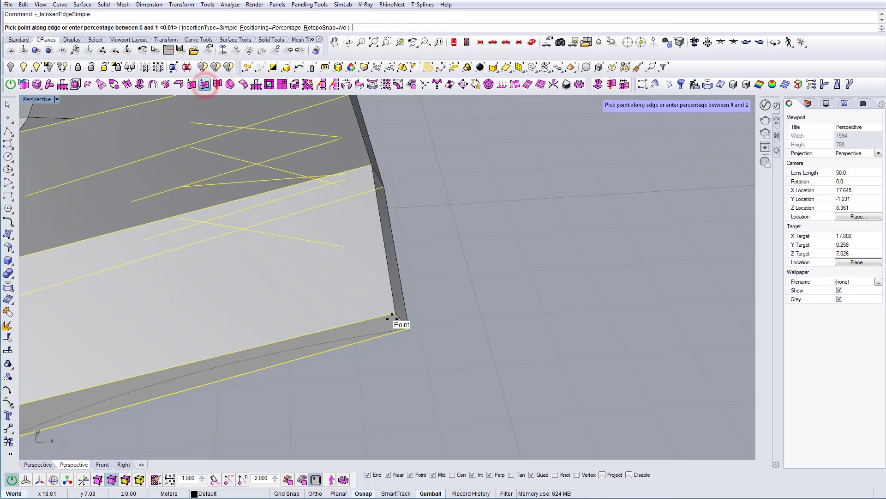
{"action": "scroll", "coordinate": [390, 314], "scroll_direction": "up", "scroll_amount": 4}
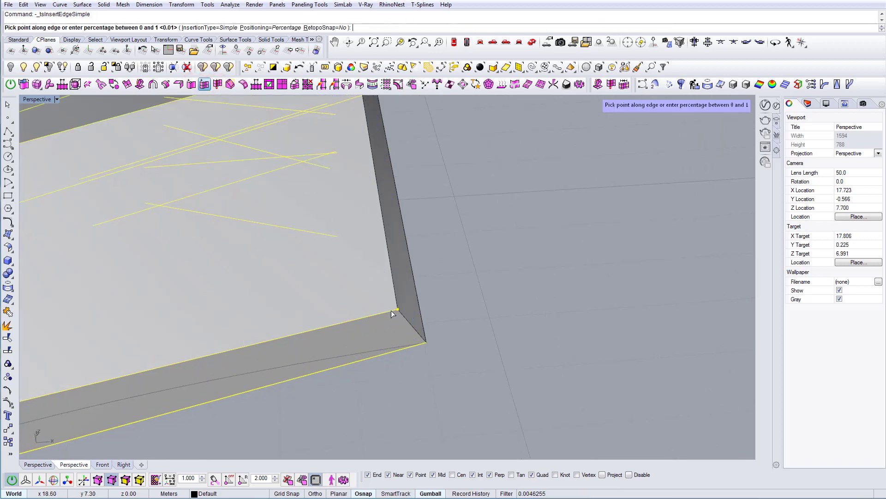
{"action": "left_click", "coordinate": [391, 313]}
Select the ring of edges running into the roof's long front rim and insert a simple edge loop at about 0.01 from the rim.
{"action": "scroll", "coordinate": [490, 320], "scroll_direction": "down", "scroll_amount": 14}
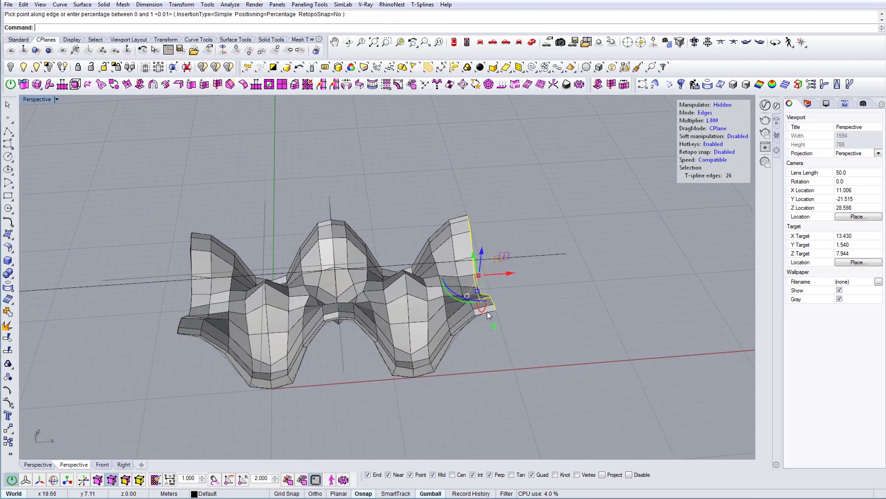
{"action": "scroll", "coordinate": [527, 297], "scroll_direction": "down", "scroll_amount": 2}
{"action": "scroll", "coordinate": [418, 355], "scroll_direction": "up", "scroll_amount": 15}
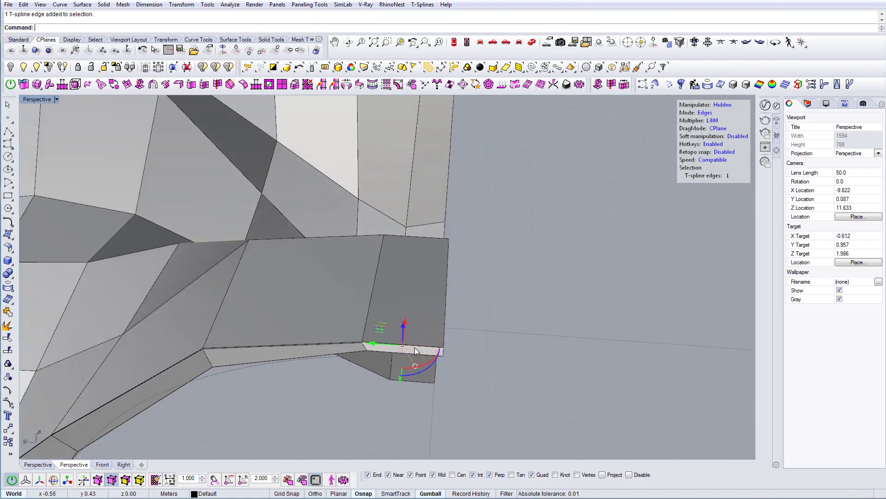
{"action": "key", "text": "i"}
{"action": "right_click_drag", "start_coordinate": [412, 348], "coordinate": [433, 352]}
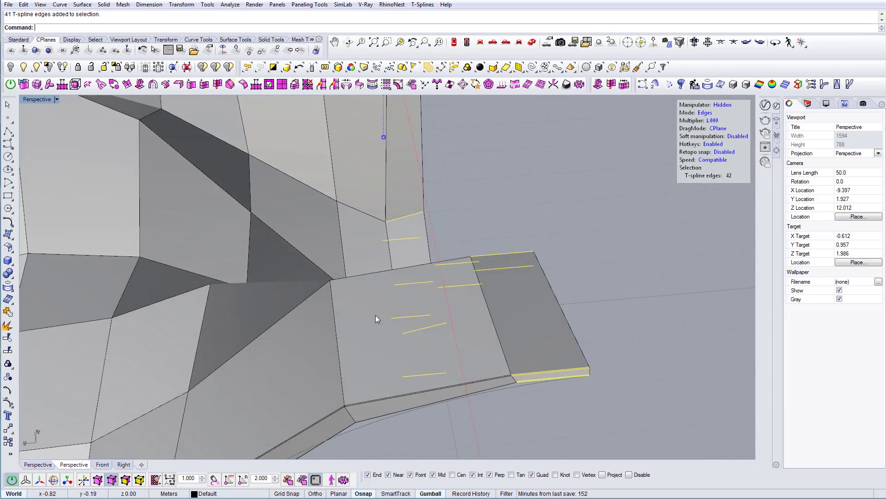
{"action": "left_click", "coordinate": [204, 84]}
{"action": "scroll", "coordinate": [484, 369], "scroll_direction": "up", "scroll_amount": 5}
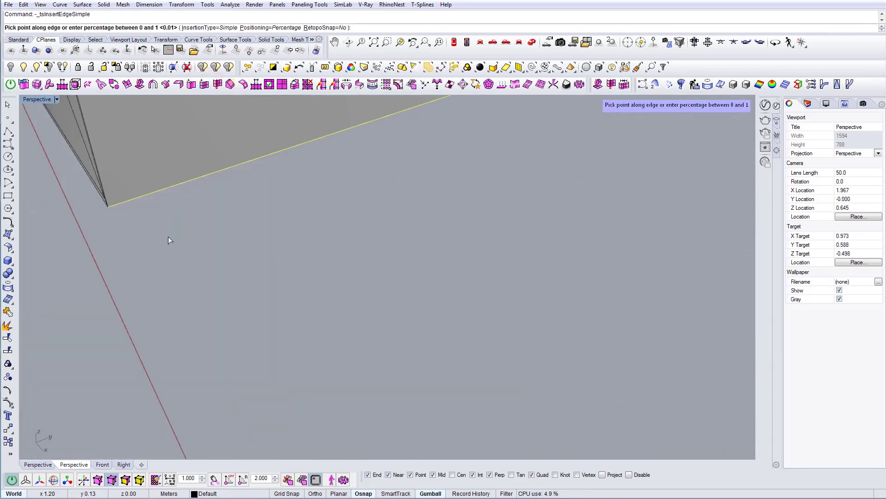
{"action": "right_click_drag", "start_coordinate": [168, 236], "coordinate": [235, 258]}
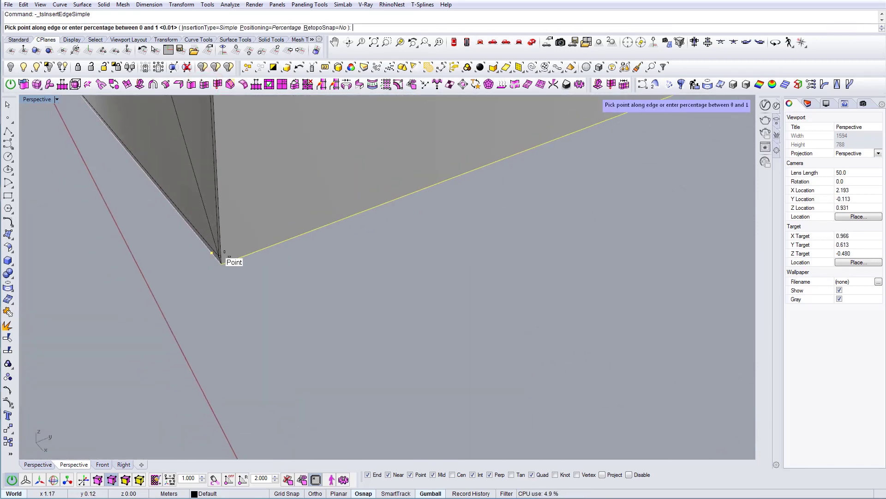
{"action": "left_click", "coordinate": [231, 262]}
{"action": "scroll", "coordinate": [257, 293], "scroll_direction": "down", "scroll_amount": 15}
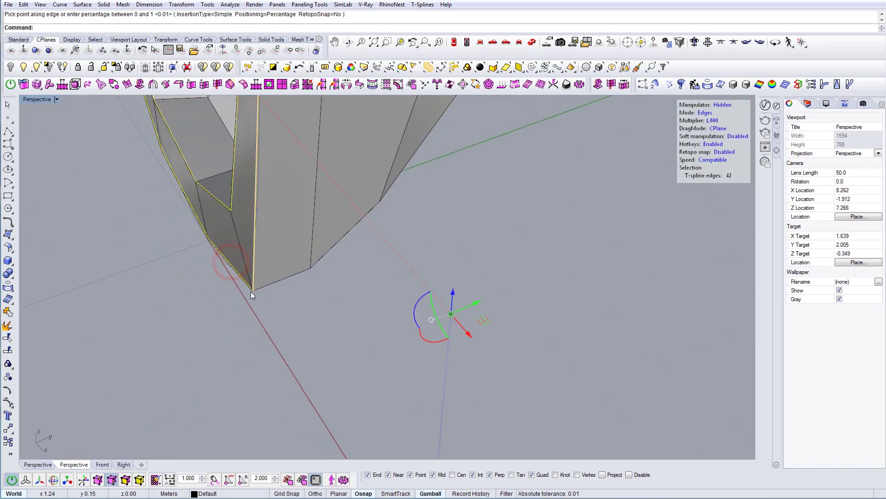
Select the ring of edges running into the roof's long rear rim and insert a simple edge loop close to that rim.
{"action": "right_click_drag", "start_coordinate": [348, 292], "coordinate": [212, 221]}
{"action": "right_click_drag", "start_coordinate": [693, 346], "coordinate": [397, 285], "text": "shift"}
{"action": "scroll", "coordinate": [322, 261], "scroll_direction": "up", "scroll_amount": 5}
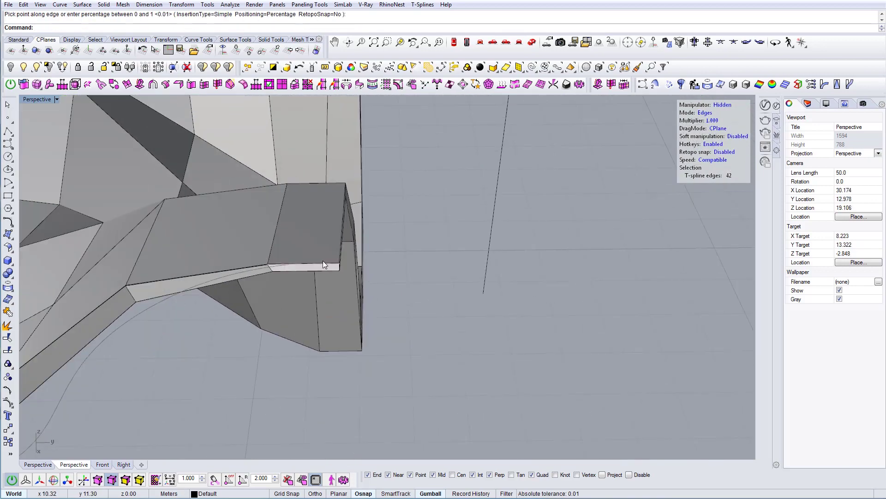
{"action": "left_click", "coordinate": [312, 263]}
{"action": "key", "text": "i"}
{"action": "scroll", "coordinate": [350, 349], "scroll_direction": "up", "scroll_amount": 12}
{"action": "scroll", "coordinate": [331, 250], "scroll_direction": "down", "scroll_amount": 6}
{"action": "scroll", "coordinate": [319, 160], "scroll_direction": "up", "scroll_amount": 6}
{"action": "right_click_drag", "start_coordinate": [319, 160], "coordinate": [317, 228], "text": "shift"}
{"action": "scroll", "coordinate": [318, 229], "scroll_direction": "down", "scroll_amount": 5}
{"action": "scroll", "coordinate": [327, 320], "scroll_direction": "up", "scroll_amount": 3}
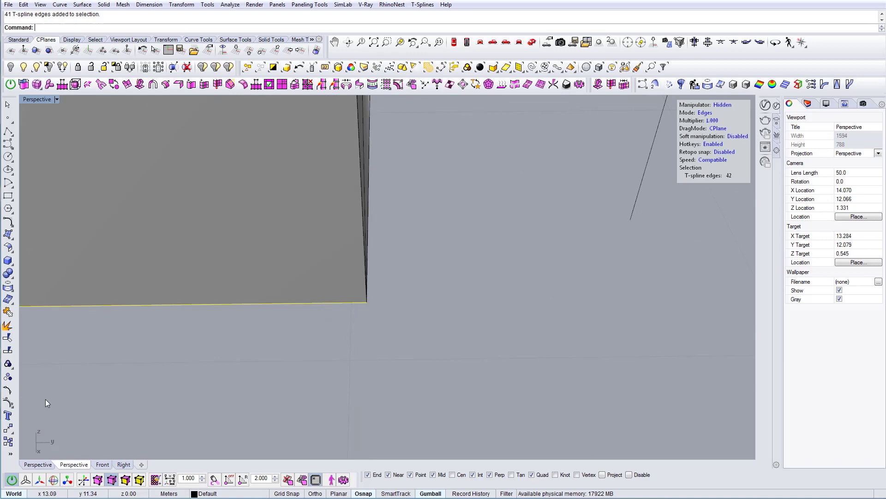
{"action": "left_click", "coordinate": [204, 85]}
{"action": "left_click", "coordinate": [355, 304]}
{"action": "scroll", "coordinate": [371, 314], "scroll_direction": "down", "scroll_amount": 6}
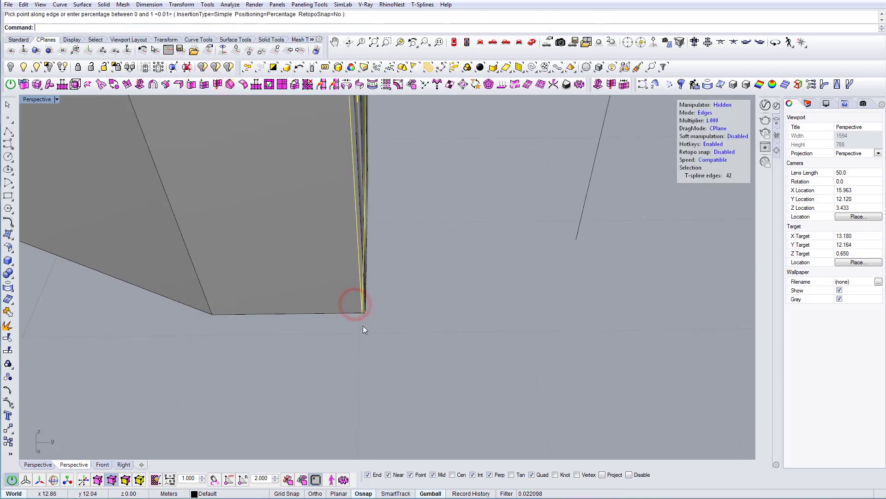
{"action": "right_click_drag", "start_coordinate": [376, 327], "coordinate": [494, 282]}
Check the roof in smooth display, clear the edge selection and convert the T-spline roof to a Rhino polysurface.
{"action": "scroll", "coordinate": [432, 282], "scroll_direction": "down", "scroll_amount": 5}
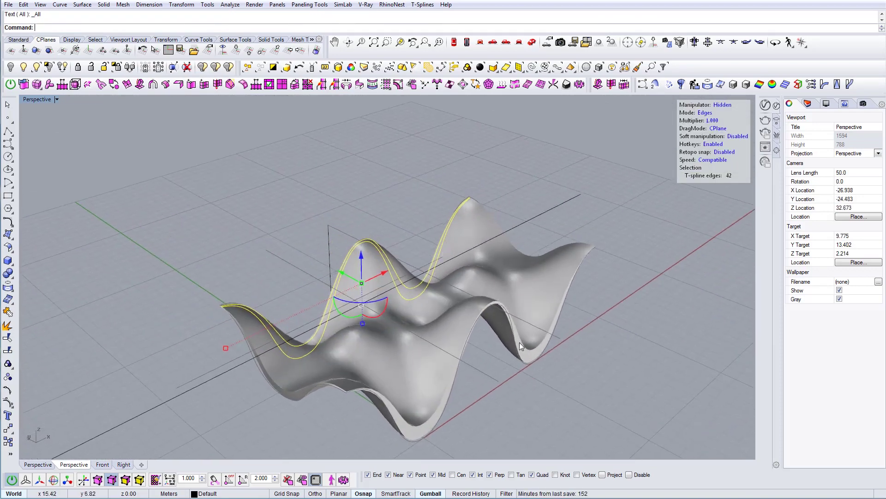
{"action": "right_click_drag", "start_coordinate": [517, 366], "coordinate": [364, 252]}
{"action": "left_click", "coordinate": [6, 111]}
{"action": "left_click", "coordinate": [228, 179]}
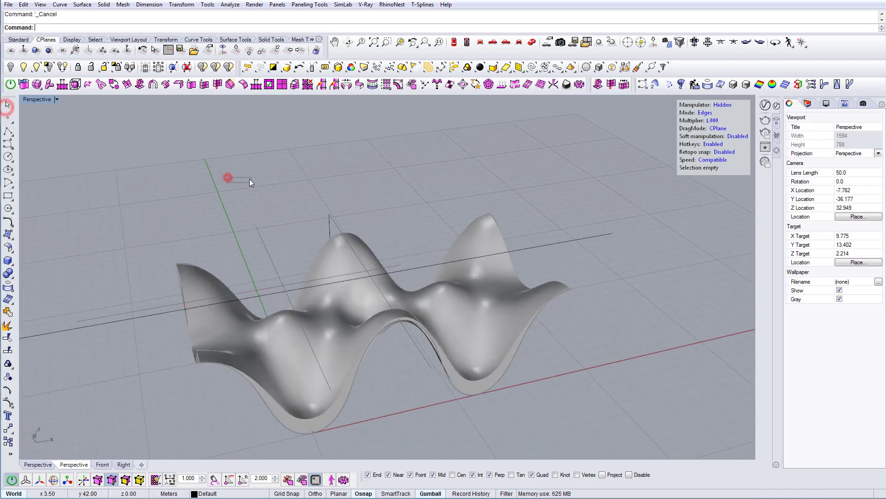
{"action": "right_click_drag", "start_coordinate": [254, 181], "coordinate": [397, 300]}
{"action": "left_click", "coordinate": [261, 320]}
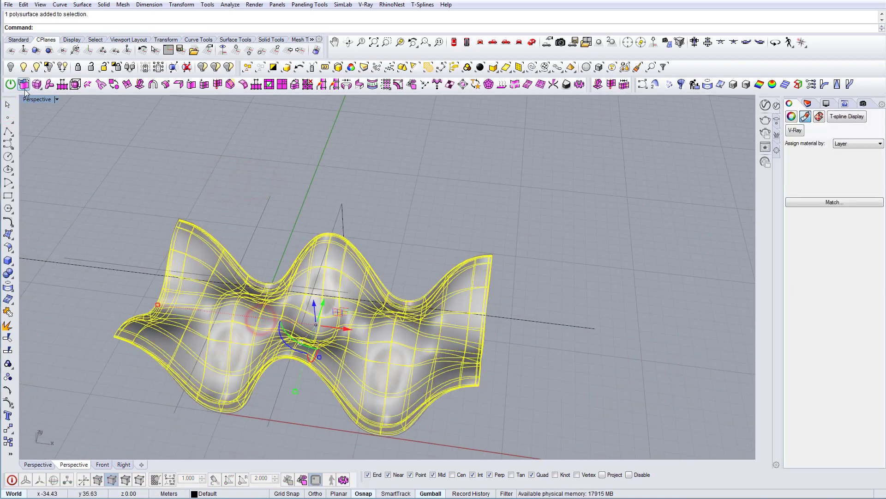
{"action": "right_click", "coordinate": [25, 87]}
{"action": "left_click", "coordinate": [295, 201]}
{"action": "left_click", "coordinate": [281, 312]}
Draw a rectangle over the roof in the top view, spanning from its rear rim to its front rim.
{"action": "left_click", "coordinate": [455, 44]}
{"action": "key", "text": "Escape"}
{"action": "right_click_drag", "start_coordinate": [458, 363], "coordinate": [448, 314]}
{"action": "scroll", "coordinate": [485, 385], "scroll_direction": "up", "scroll_amount": 14}
{"action": "scroll", "coordinate": [478, 320], "scroll_direction": "down", "scroll_amount": 8}
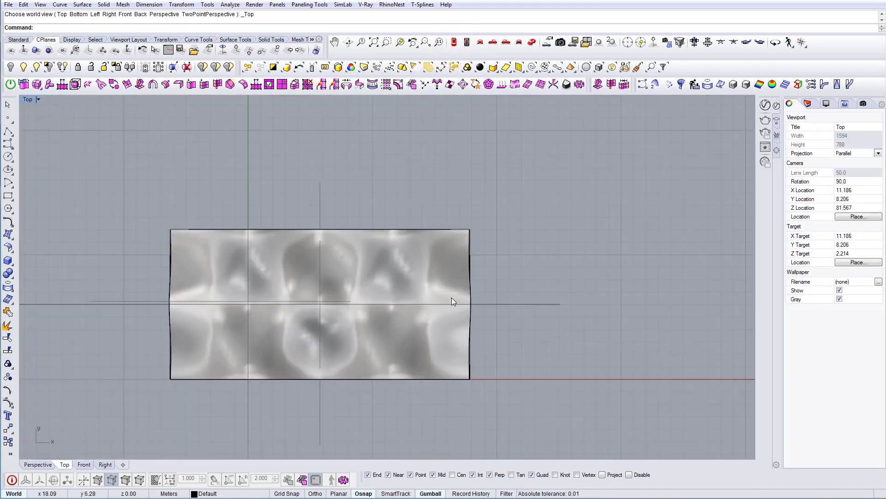
{"action": "type", "text": "Re"}
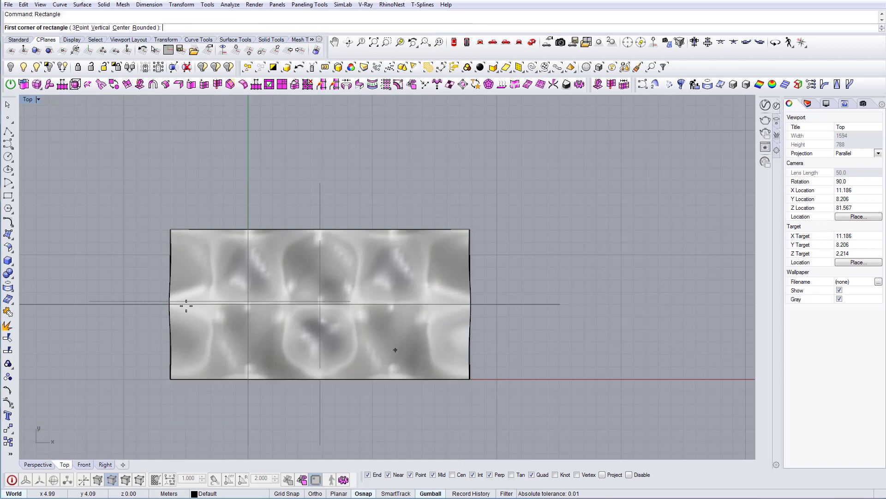
{"action": "scroll", "coordinate": [160, 178], "scroll_direction": "up", "scroll_amount": 5}
{"action": "scroll", "coordinate": [234, 255], "scroll_direction": "down", "scroll_amount": 5}
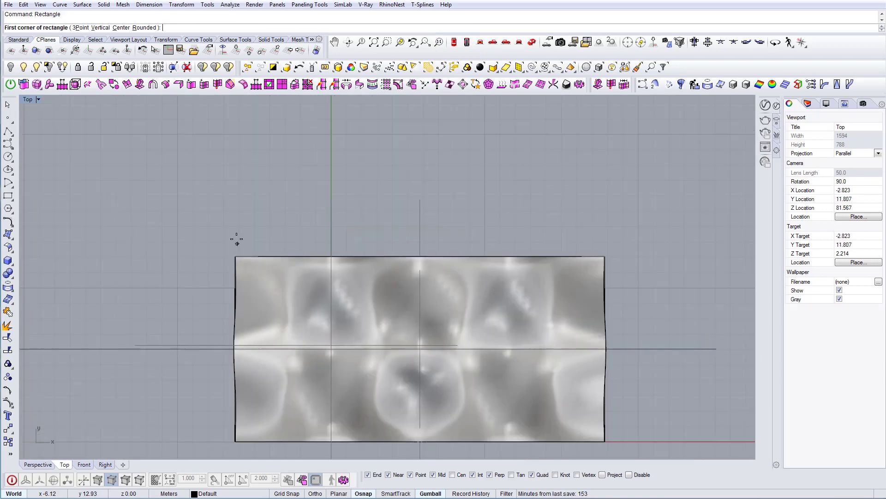
{"action": "left_click", "coordinate": [250, 248]}
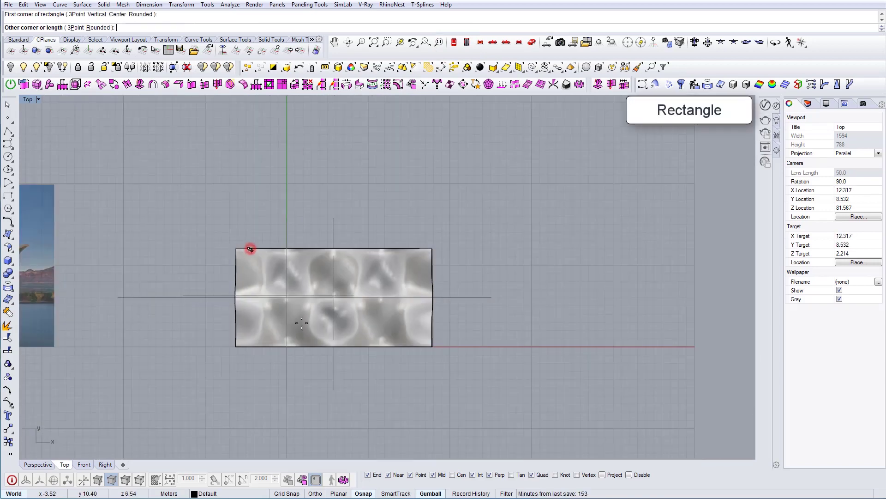
{"action": "left_click", "coordinate": [322, 348]}
Move the rectangle clear of the roof and reposition it by its rear edge's midpoint onto the roof's centreline.
{"action": "left_click", "coordinate": [347, 326]}
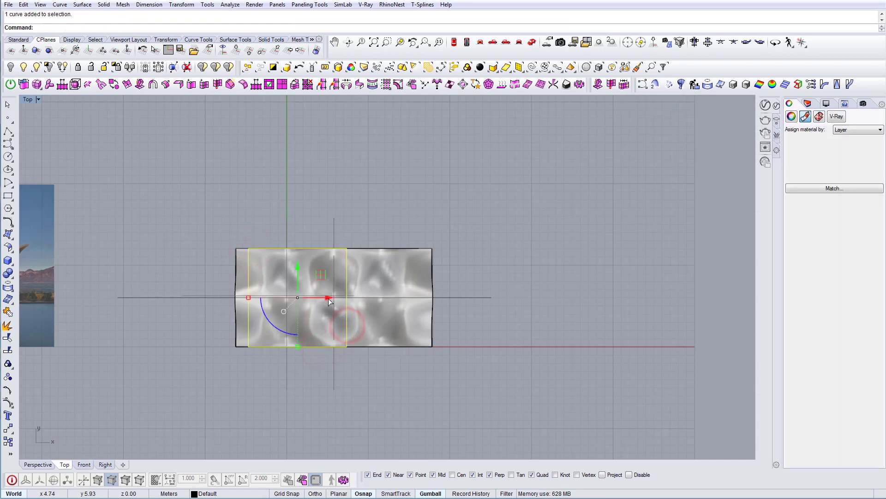
{"action": "left_click_drag", "start_coordinate": [334, 299], "coordinate": [378, 301]}
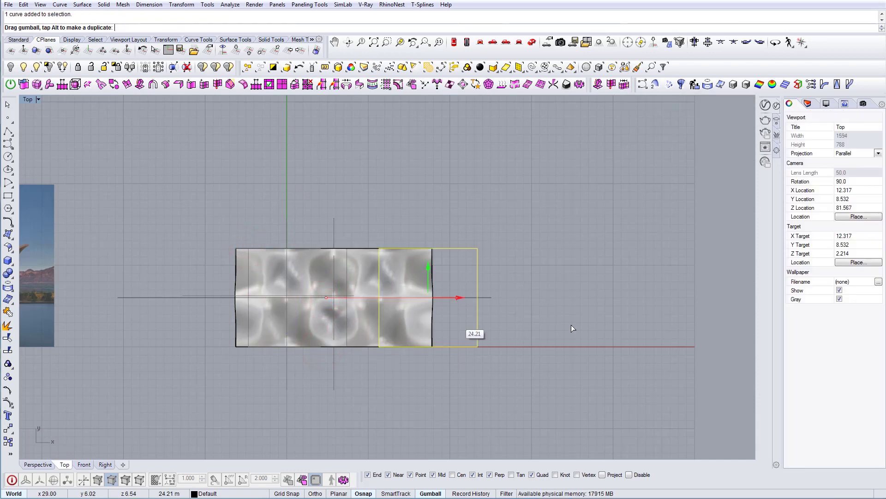
{"action": "left_click_drag", "start_coordinate": [572, 324], "coordinate": [571, 323]}
{"action": "type", "text": "m"}
{"action": "key", "text": "Return"}
{"action": "left_click", "coordinate": [543, 250]}
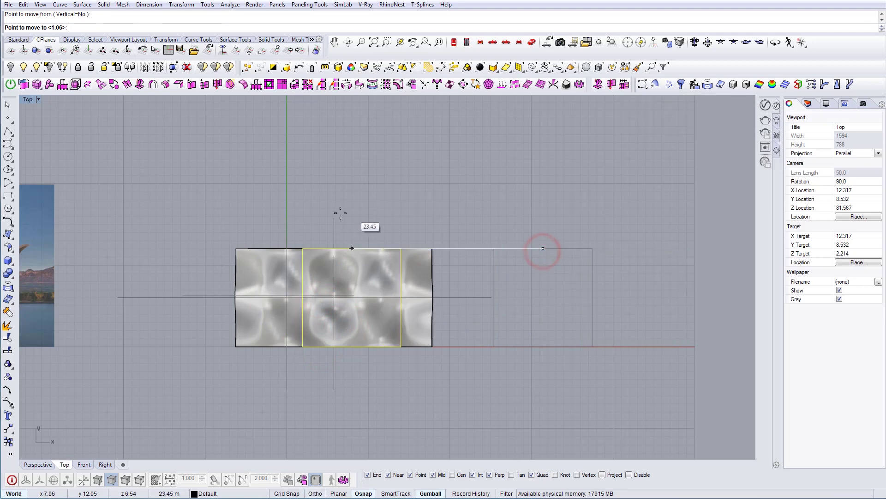
Widen the rectangle to the roof's two ends and extrude it into an open-topped box enclosing the roof.
{"action": "scroll", "coordinate": [335, 219], "scroll_direction": "up", "scroll_amount": 3}
{"action": "left_click_drag", "start_coordinate": [276, 299], "coordinate": [204, 312]}
{"action": "scroll", "coordinate": [513, 257], "scroll_direction": "up", "scroll_amount": 5}
{"action": "scroll", "coordinate": [493, 245], "scroll_direction": "up", "scroll_amount": 8}
{"action": "right_click_drag", "start_coordinate": [361, 307], "coordinate": [495, 267]}
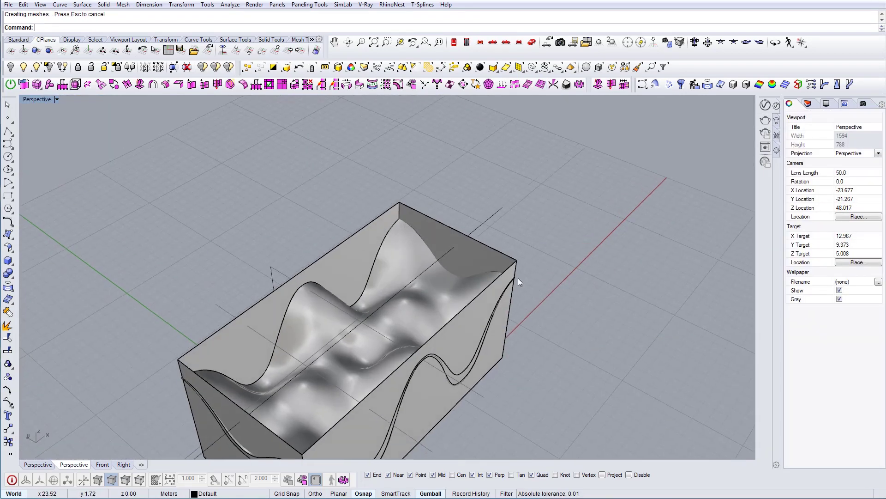
Draw a line along the top edge of the box's far end wall and shift it to overhang both corners.
{"action": "type", "text": "line"}
{"action": "key", "text": "Return"}
{"action": "left_click", "coordinate": [380, 199]}
{"action": "left_click", "coordinate": [641, 332]}
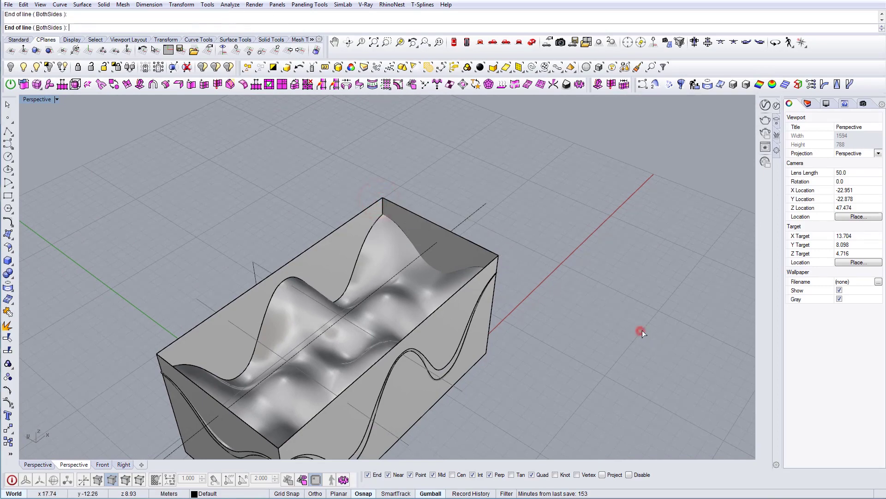
{"action": "left_click_drag", "start_coordinate": [618, 275], "coordinate": [561, 337]}
{"action": "right_click_drag", "start_coordinate": [562, 337], "coordinate": [582, 347]}
{"action": "left_click_drag", "start_coordinate": [445, 225], "coordinate": [439, 221]}
Copy the overhanging line from the far rear corner of the box to its near rear corner.
{"action": "scroll", "coordinate": [440, 220], "scroll_direction": "down", "scroll_amount": 4}
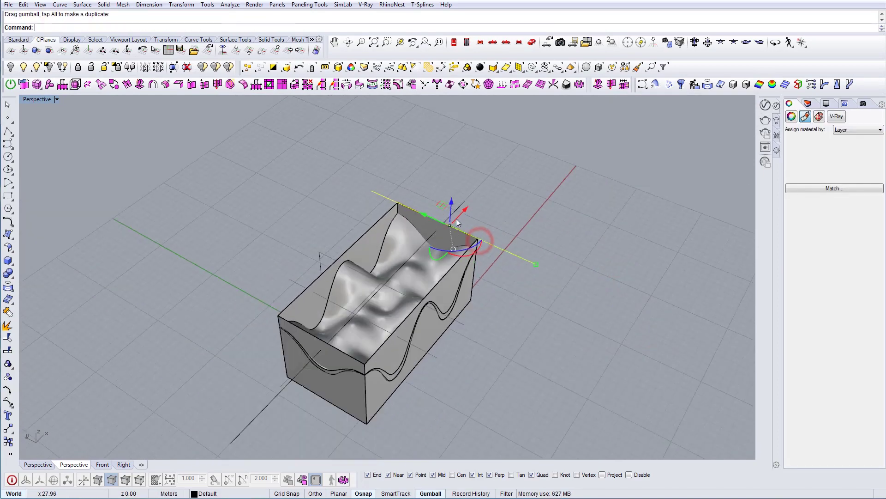
{"action": "left_click", "coordinate": [399, 202]}
{"action": "left_click", "coordinate": [279, 315]}
{"action": "key", "text": "Return"}
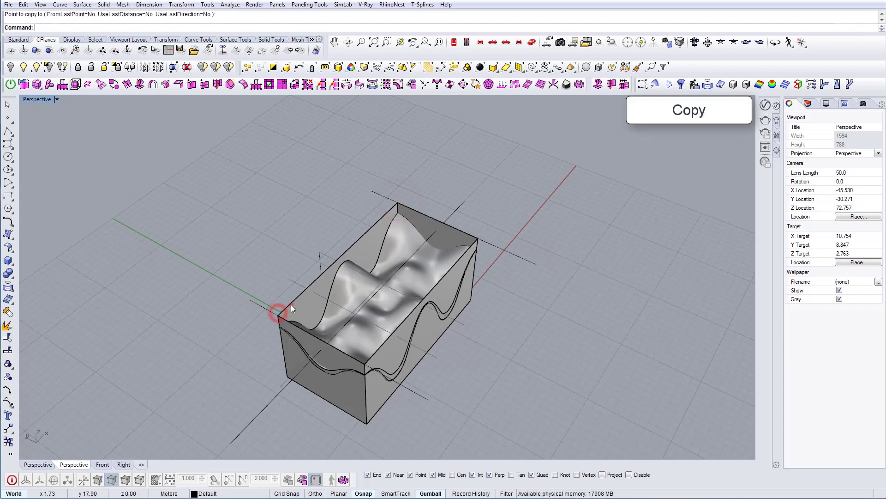
Delete the box walls around the roof, keeping the roof and the two end lines.
{"action": "left_click", "coordinate": [290, 304]}
{"action": "left_click", "coordinate": [292, 294]}
{"action": "key", "text": "Delete"}
{"action": "left_click", "coordinate": [295, 298]}
{"action": "key", "text": "Delete"}
{"action": "right_click_drag", "start_coordinate": [295, 305], "coordinate": [303, 300]}
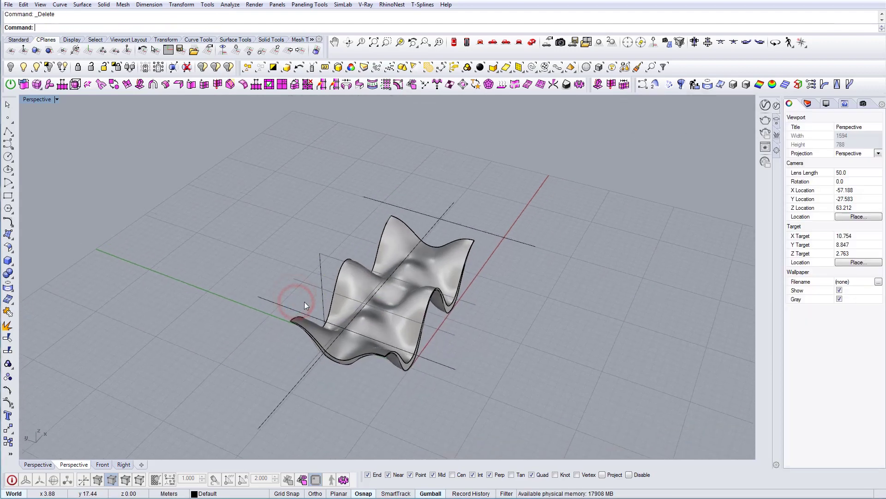
Extrude the two end lines straight down into vertical cutting surfaces that pass through the roof's ends.
{"action": "left_click_drag", "start_coordinate": [280, 294], "coordinate": [269, 306]}
{"action": "mouse_move", "coordinate": [519, 221]}
{"action": "right_mouse_down"}
{"action": "mouse_move", "coordinate": [506, 245]}
{"action": "mouse_move", "coordinate": [415, 234]}
{"action": "right_mouse_up"}
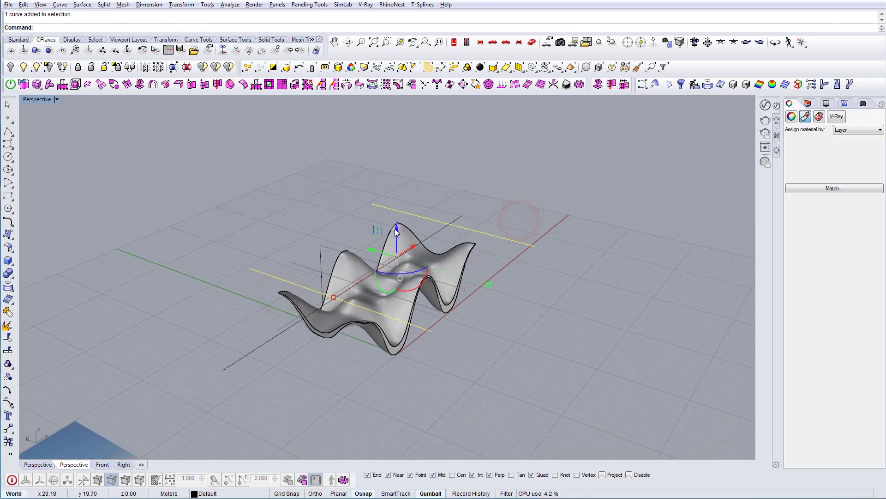
{"action": "left_click_drag", "start_coordinate": [396, 231], "coordinate": [397, 315], "text": "ctrl+alt"}
{"action": "mouse_move", "coordinate": [401, 305]}
{"action": "right_mouse_down"}
{"action": "mouse_move", "coordinate": [357, 321]}
{"action": "mouse_move", "coordinate": [365, 311]}
{"action": "right_mouse_up"}
Split the roof with the two vertical end surfaces.
{"action": "scroll", "coordinate": [358, 318], "scroll_direction": "up", "scroll_amount": 4}
{"action": "key", "text": "Return"}
{"action": "left_click", "coordinate": [331, 336]}
{"action": "key", "text": "Return"}
{"action": "left_click", "coordinate": [359, 387]}
{"action": "left_click", "coordinate": [587, 279]}
{"action": "key", "text": "Return"}
Delete the cutting surfaces and the roof pieces beyond them at both ends.
{"action": "right_click_drag", "start_coordinate": [535, 295], "coordinate": [156, 137]}
{"action": "left_click_drag", "start_coordinate": [149, 135], "coordinate": [262, 362]}
{"action": "key", "text": "Delete"}
{"action": "left_click_drag", "start_coordinate": [414, 99], "coordinate": [584, 390]}
{"action": "key", "text": "Delete"}
Unlock the locked objects and delete the leftover construction lines around the roof.
{"action": "right_click_drag", "start_coordinate": [584, 390], "coordinate": [377, 299]}
{"action": "scroll", "coordinate": [362, 303], "scroll_direction": "down", "scroll_amount": 8}
{"action": "type", "text": "Unlock"}
{"action": "key", "text": "Return"}
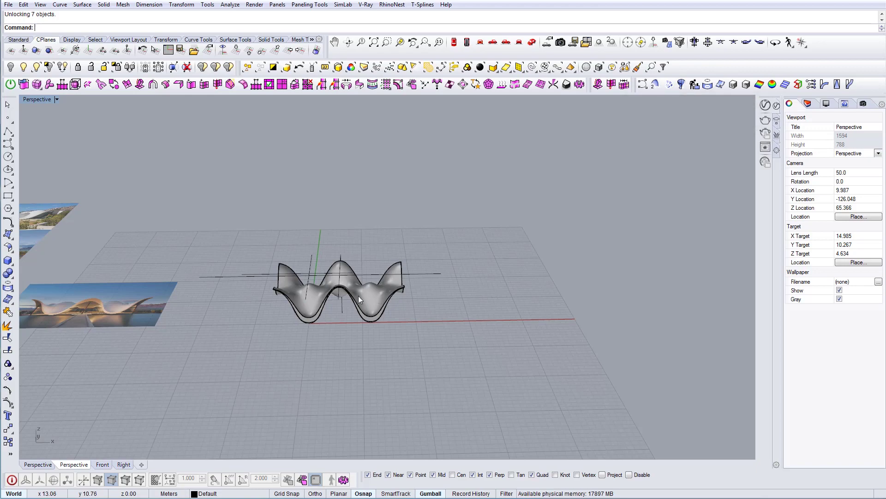
{"action": "scroll", "coordinate": [330, 250], "scroll_direction": "up", "scroll_amount": 7}
{"action": "right_click_drag", "start_coordinate": [303, 339], "coordinate": [303, 310]}
{"action": "scroll", "coordinate": [301, 310], "scroll_direction": "up", "scroll_amount": 6}
{"action": "left_click_drag", "start_coordinate": [299, 313], "coordinate": [270, 279]}
{"action": "key", "text": "Delete"}
{"action": "scroll", "coordinate": [270, 279], "scroll_direction": "down", "scroll_amount": 10}
{"action": "right_click_drag", "start_coordinate": [317, 286], "coordinate": [311, 267]}
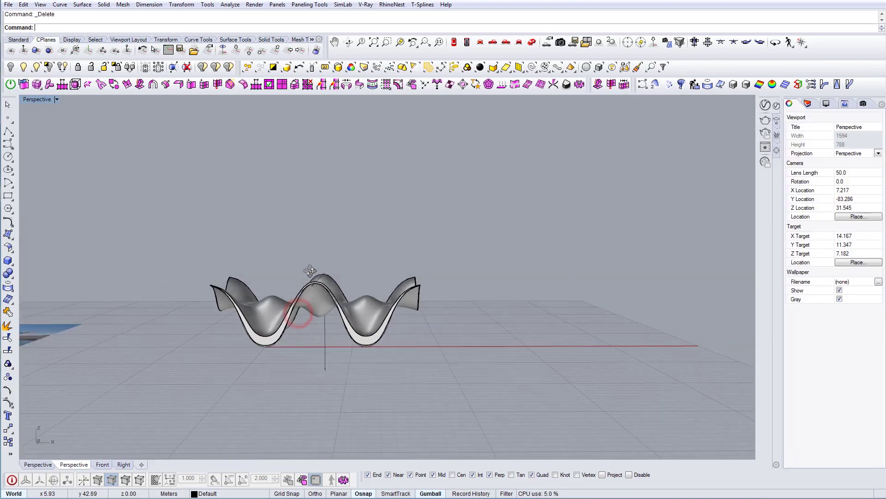
{"action": "left_click_drag", "start_coordinate": [335, 373], "coordinate": [311, 357]}
{"action": "key", "text": "Delete"}
{"action": "right_click_drag", "start_coordinate": [343, 285], "coordinate": [355, 339]}
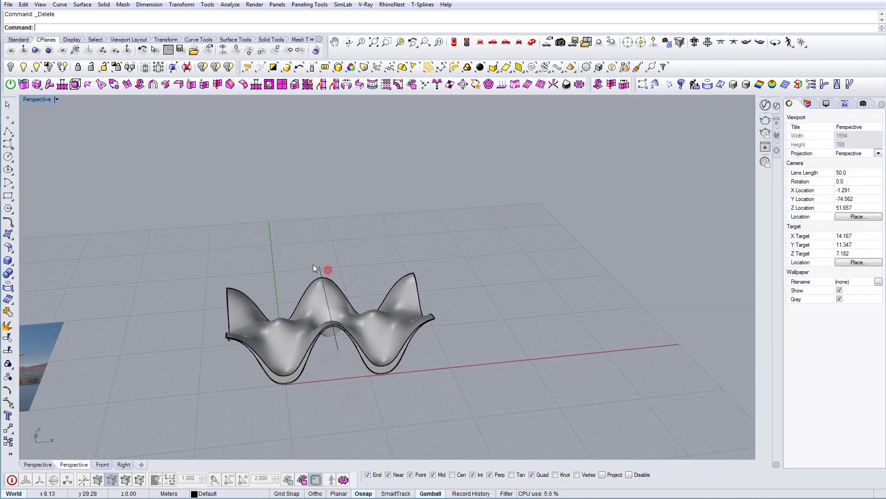
{"action": "mouse_move", "coordinate": [310, 268]}
{"action": "right_mouse_down"}
{"action": "mouse_move", "coordinate": [409, 178]}
{"action": "mouse_move", "coordinate": [362, 231]}
{"action": "mouse_move", "coordinate": [398, 106]}
{"action": "right_mouse_up"}
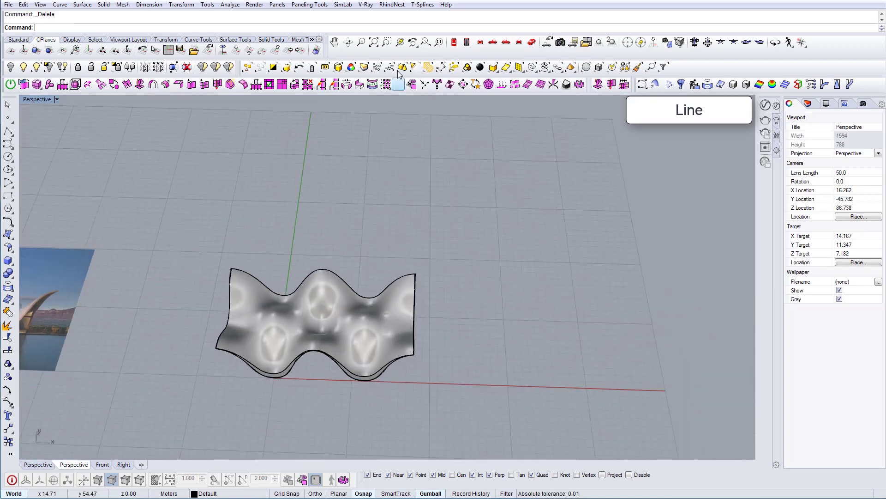
Draw a rectangle across the roof in the top view, spanning between its two long edges.
{"action": "left_click", "coordinate": [454, 42]}
{"action": "type", "text": "Re"}
{"action": "key", "text": "Return"}
{"action": "left_click", "coordinate": [254, 272]}
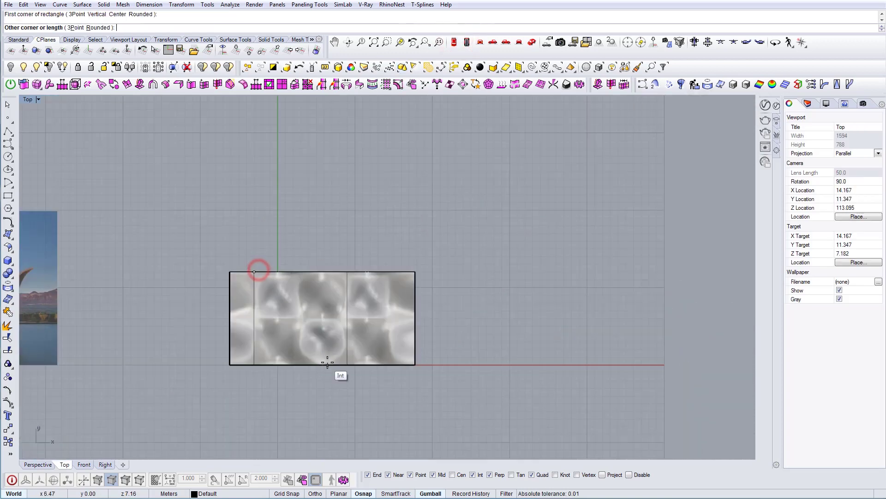
{"action": "left_click", "coordinate": [351, 323]}
{"action": "left_click_drag", "start_coordinate": [225, 228], "coordinate": [367, 380]}
{"action": "scroll", "coordinate": [284, 312], "scroll_direction": "up", "scroll_amount": 2}
{"action": "scroll", "coordinate": [307, 341], "scroll_direction": "down", "scroll_amount": 6}
{"action": "right_click_drag", "start_coordinate": [306, 341], "coordinate": [407, 340]}
{"action": "scroll", "coordinate": [214, 328], "scroll_direction": "up", "scroll_amount": 2}
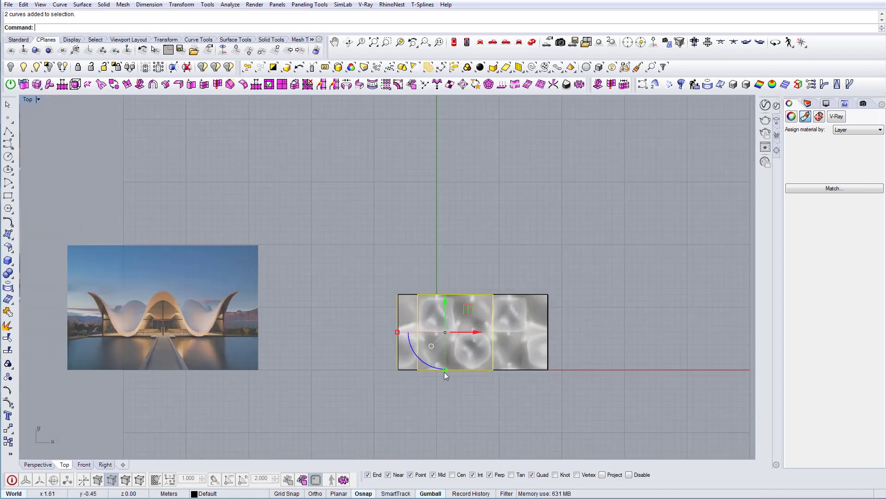
{"action": "scroll", "coordinate": [447, 374], "scroll_direction": "up", "scroll_amount": 2}
{"action": "left_click_drag", "start_coordinate": [448, 353], "coordinate": [448, 353]}
{"action": "key", "text": "ctrl+z"}
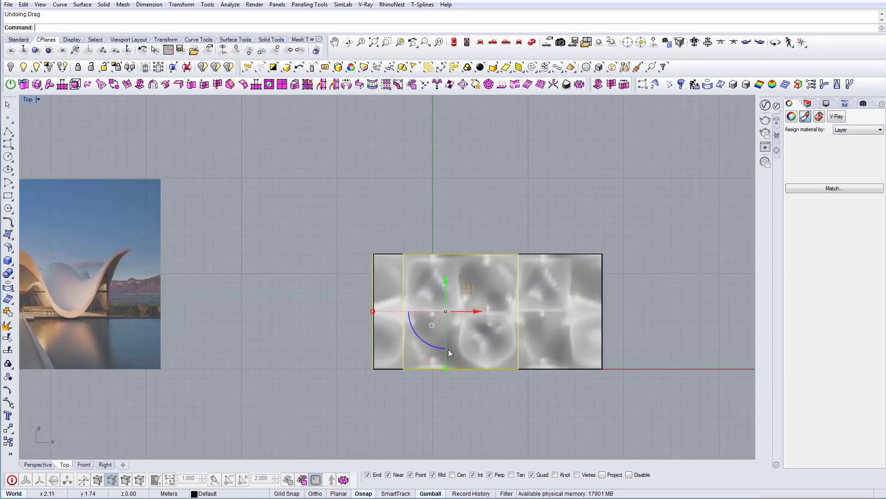
Move the rectangle clear of the roof and move it back by its edge midpoint so it is centred on the roof.
{"action": "left_click_drag", "start_coordinate": [333, 206], "coordinate": [397, 398], "text": "ctrl"}
{"action": "right_click_drag", "start_coordinate": [480, 308], "coordinate": [399, 315]}
{"action": "type", "text": "m"}
{"action": "key", "text": "Return"}
{"action": "left_click", "coordinate": [384, 375]}
{"action": "left_click", "coordinate": [616, 359]}
{"action": "right_click_drag", "start_coordinate": [544, 363], "coordinate": [427, 348]}
{"action": "key", "text": "Return"}
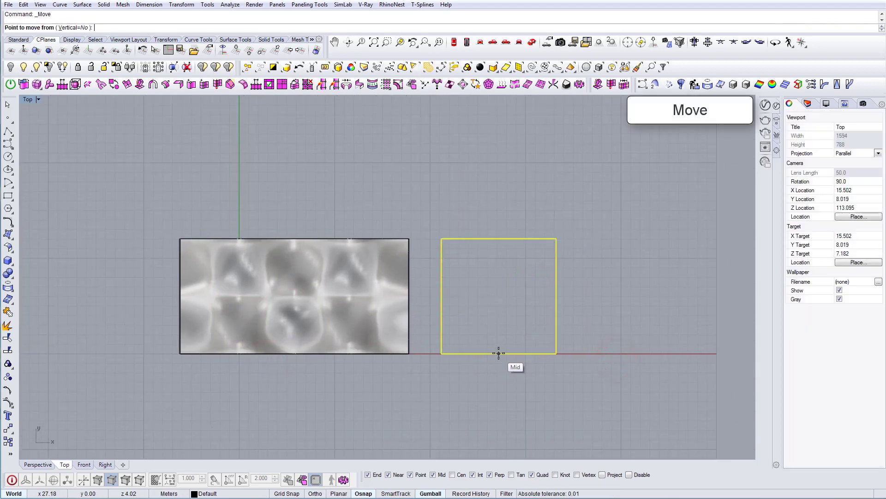
{"action": "left_click", "coordinate": [498, 353]}
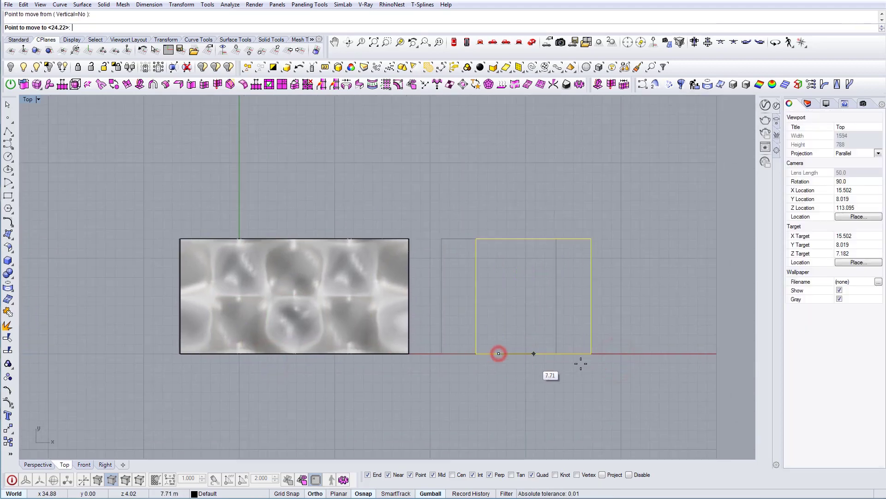
{"action": "left_click", "coordinate": [293, 237]}
Scale the rectangle to sit evenly inside the roof's outline and extrude it into a box through the roof.
{"action": "left_click_drag", "start_coordinate": [237, 295], "coordinate": [193, 300]}
{"action": "left_click_drag", "start_coordinate": [295, 351], "coordinate": [295, 342]}
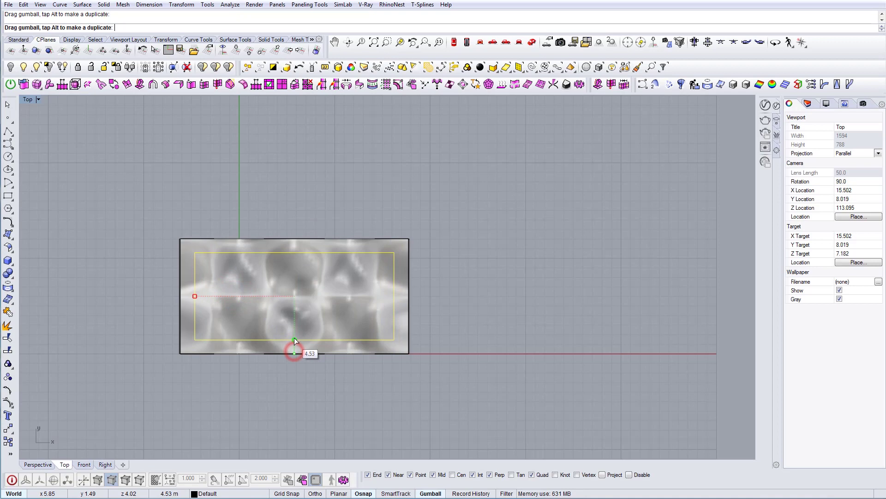
{"action": "left_click", "coordinate": [532, 42]}
{"action": "left_click_drag", "start_coordinate": [316, 280], "coordinate": [331, 246]}
{"action": "key", "text": "Escape"}
Shorten the box slightly along the roof's length.
{"action": "mouse_move", "coordinate": [332, 246]}
{"action": "right_mouse_down"}
{"action": "mouse_move", "coordinate": [332, 198]}
{"action": "mouse_move", "coordinate": [388, 243]}
{"action": "mouse_move", "coordinate": [391, 286]}
{"action": "mouse_move", "coordinate": [540, 333]}
{"action": "mouse_move", "coordinate": [300, 351]}
{"action": "mouse_move", "coordinate": [461, 303]}
{"action": "right_mouse_up"}
{"action": "scroll", "coordinate": [227, 320], "scroll_direction": "up", "scroll_amount": 5}
{"action": "scroll", "coordinate": [201, 309], "scroll_direction": "down", "scroll_amount": 6}
{"action": "right_click_drag", "start_coordinate": [195, 296], "coordinate": [476, 335]}
{"action": "scroll", "coordinate": [477, 339], "scroll_direction": "up", "scroll_amount": 6}
{"action": "mouse_move", "coordinate": [493, 374]}
{"action": "right_mouse_down"}
{"action": "mouse_move", "coordinate": [492, 321]}
{"action": "mouse_move", "coordinate": [515, 338]}
{"action": "mouse_move", "coordinate": [571, 347]}
{"action": "mouse_move", "coordinate": [484, 307]}
{"action": "mouse_move", "coordinate": [498, 308]}
{"action": "right_mouse_up"}
{"action": "left_click", "coordinate": [571, 347]}
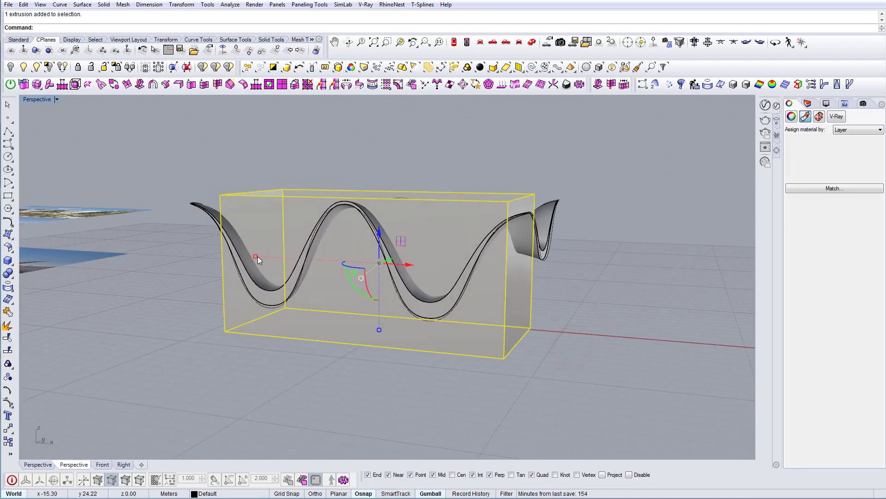
{"action": "left_click_drag", "start_coordinate": [258, 258], "coordinate": [301, 269]}
{"action": "key", "text": "Escape"}
Delete the leftover line along the roof's short end in the top view.
{"action": "mouse_move", "coordinate": [301, 271]}
{"action": "right_mouse_down"}
{"action": "mouse_move", "coordinate": [285, 227]}
{"action": "mouse_move", "coordinate": [224, 221]}
{"action": "mouse_move", "coordinate": [218, 199]}
{"action": "mouse_move", "coordinate": [243, 278]}
{"action": "mouse_move", "coordinate": [312, 338]}
{"action": "mouse_move", "coordinate": [221, 277]}
{"action": "mouse_move", "coordinate": [326, 247]}
{"action": "mouse_move", "coordinate": [305, 277]}
{"action": "mouse_move", "coordinate": [448, 98]}
{"action": "right_mouse_up"}
{"action": "left_click", "coordinate": [452, 43]}
{"action": "scroll", "coordinate": [457, 273], "scroll_direction": "up", "scroll_amount": 5}
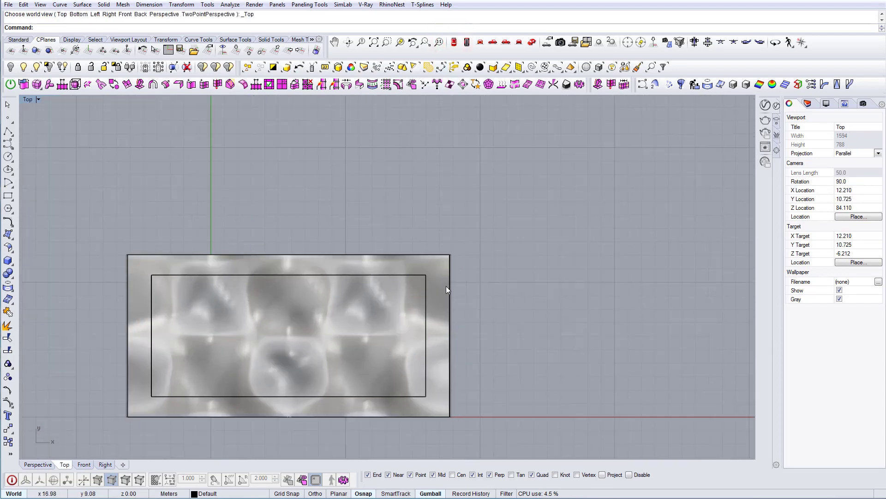
{"action": "scroll", "coordinate": [453, 249], "scroll_direction": "down", "scroll_amount": 2}
{"action": "left_click", "coordinate": [450, 236]}
{"action": "scroll", "coordinate": [457, 241], "scroll_direction": "down", "scroll_amount": 4}
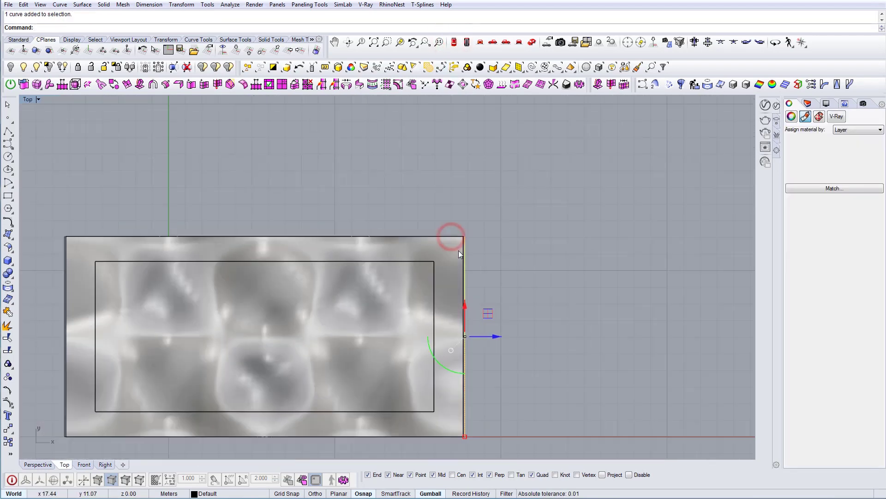
{"action": "key", "text": "Delete"}
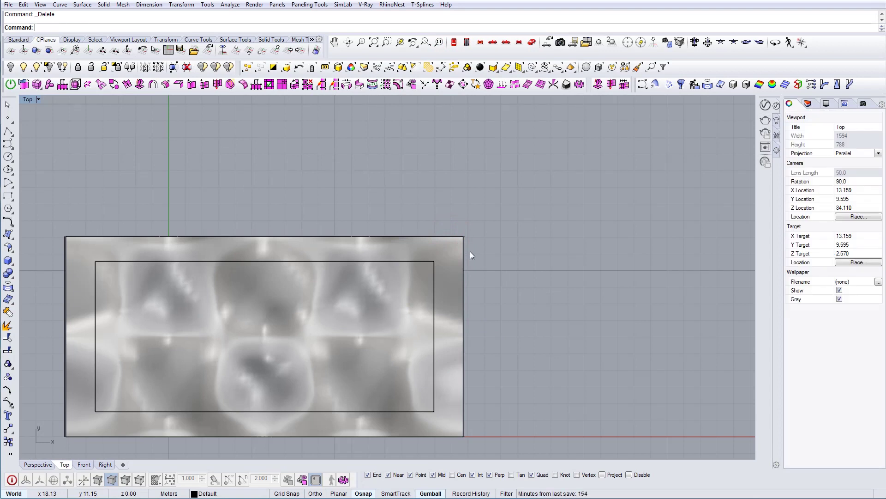
{"action": "type", "text": "SelCrv"}
{"action": "key", "text": "Return"}
{"action": "scroll", "coordinate": [470, 251], "scroll_direction": "down", "scroll_amount": 1}
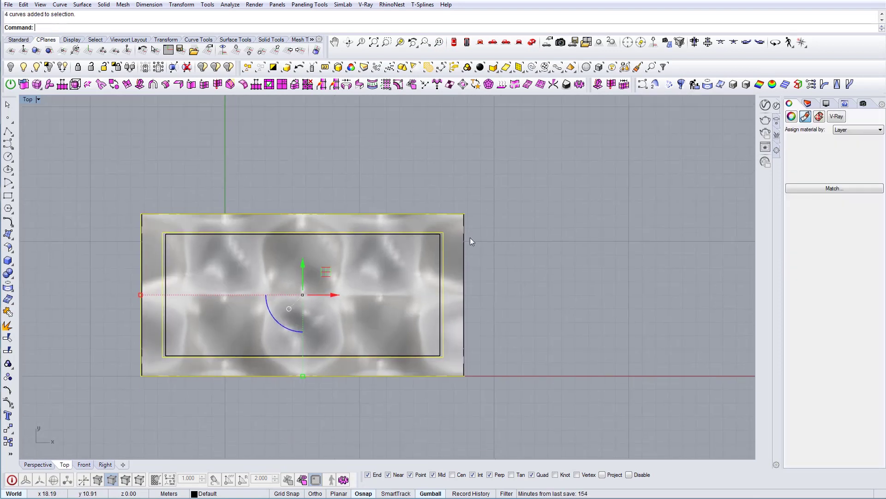
{"action": "scroll", "coordinate": [471, 255], "scroll_direction": "down", "scroll_amount": 1}
{"action": "scroll", "coordinate": [378, 255], "scroll_direction": "up", "scroll_amount": 2}
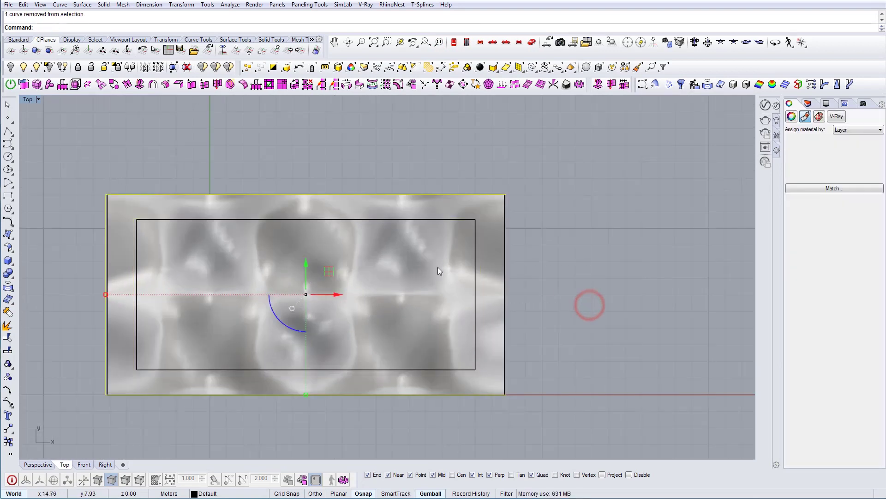
{"action": "left_click", "coordinate": [203, 205]}
{"action": "key", "text": "Escape"}
Draw a rectangle over the roof's outline between its opposite corners in the top view.
{"action": "type", "text": "Rectangle"}
{"action": "key", "text": "Return"}
{"action": "left_click", "coordinate": [108, 197]}
{"action": "left_click", "coordinate": [505, 394]}
{"action": "left_click", "coordinate": [505, 362]}
{"action": "key", "text": "Escape"}
{"action": "type", "text": "Line"}
{"action": "key", "text": "Return"}
{"action": "left_click", "coordinate": [504, 311]}
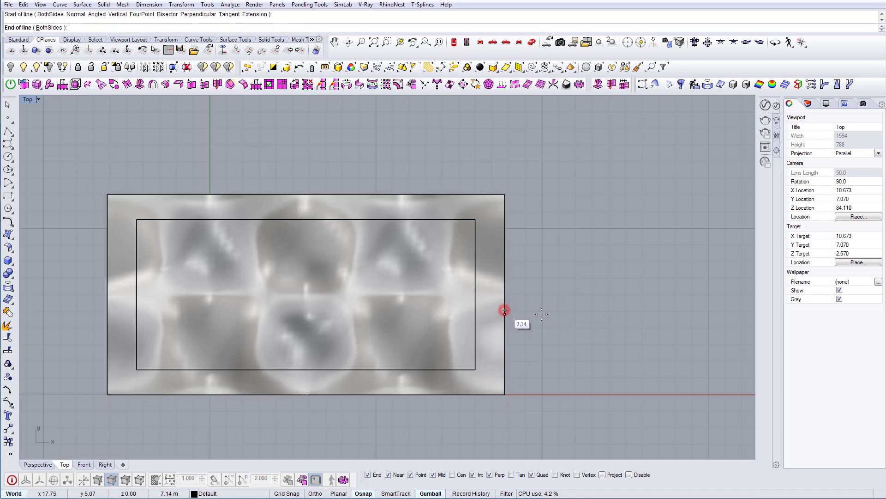
{"action": "key", "text": "Escape"}
Delete the inner box and offset the roof-outline rectangle 1.7 m inward to replace it.
{"action": "left_click", "coordinate": [476, 313]}
{"action": "key", "text": "Delete"}
{"action": "left_click", "coordinate": [506, 321]}
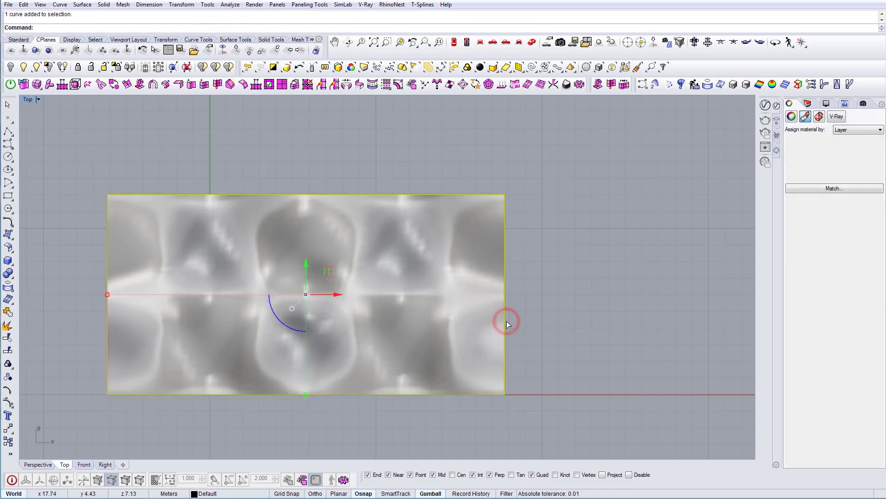
{"action": "type", "text": "d"}
{"action": "key", "text": "Return"}
{"action": "type", "text": "1.7"}
{"action": "key", "text": "Return"}
{"action": "left_click", "coordinate": [448, 319]}
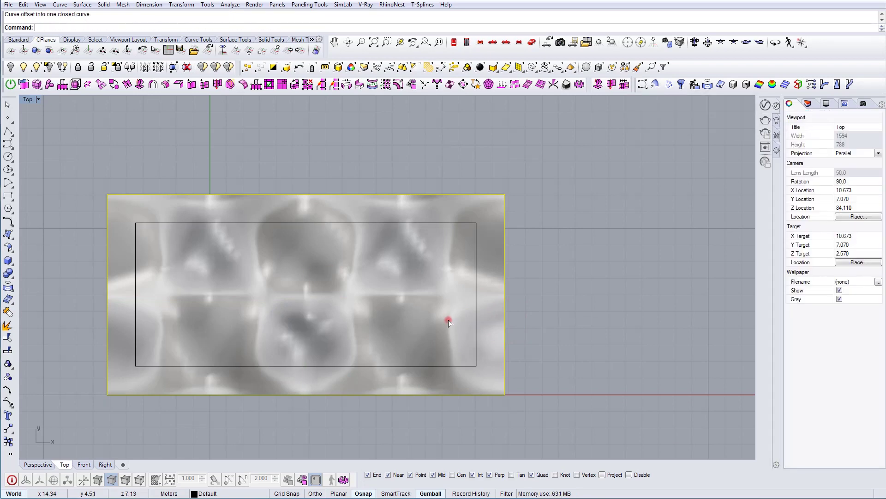
Extrude the offset rectangle in the perspective view into tall walls passing through the roof.
{"action": "left_click", "coordinate": [475, 310]}
{"action": "left_click", "coordinate": [532, 42]}
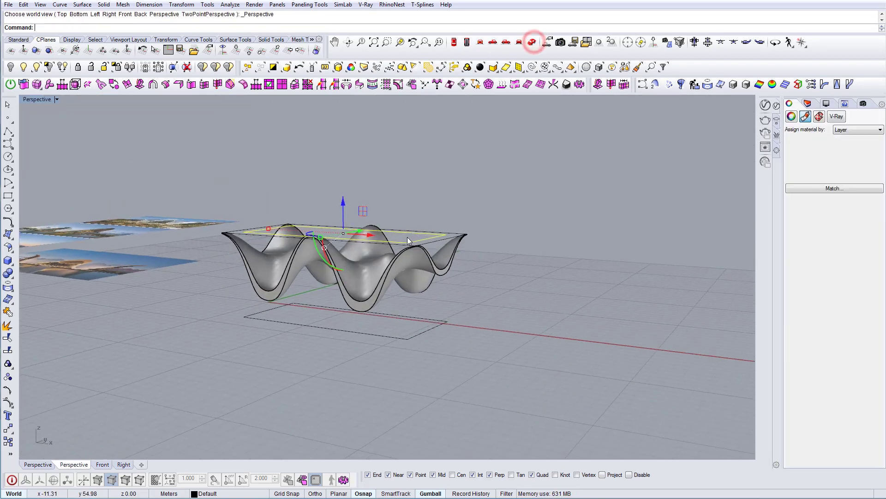
{"action": "left_click_drag", "start_coordinate": [343, 203], "coordinate": [352, 322]}
{"action": "key", "text": "Escape"}
{"action": "right_click_drag", "start_coordinate": [370, 289], "coordinate": [382, 286]}
Split the extruded walls with the roof polysurface.
{"action": "type", "text": "Split"}
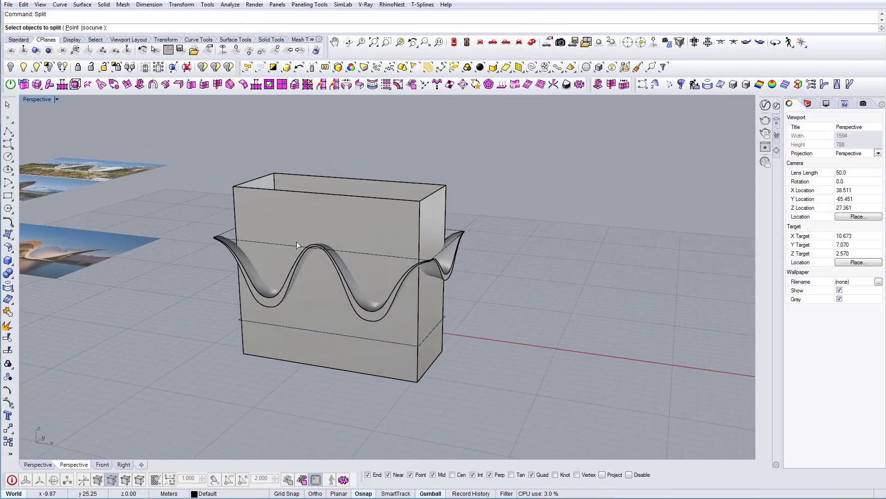
{"action": "left_click", "coordinate": [395, 226]}
{"action": "key", "text": "Return"}
{"action": "left_click", "coordinate": [454, 250]}
{"action": "key", "text": "Return"}
Delete the split wall pieces above and within the roof, keeping the walls beneath it.
{"action": "scroll", "coordinate": [339, 237], "scroll_direction": "up", "scroll_amount": 2}
{"action": "left_click", "coordinate": [339, 237]}
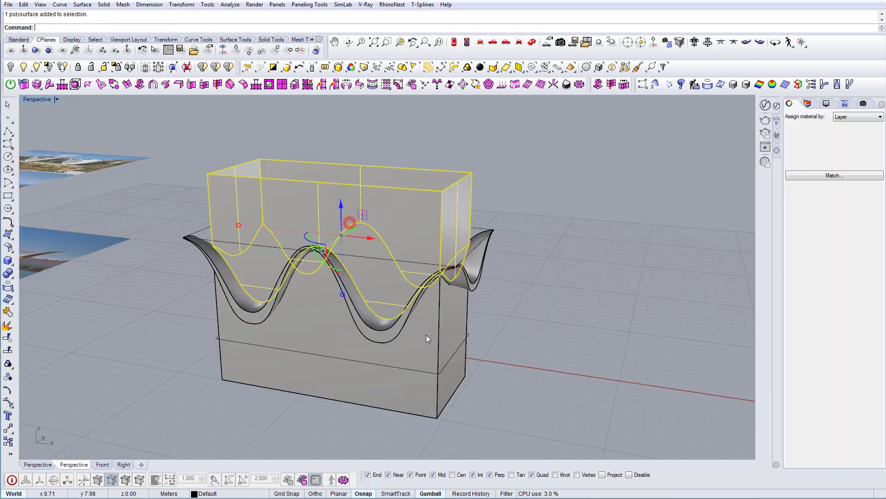
{"action": "key", "text": "Delete"}
{"action": "mouse_move", "coordinate": [385, 357]}
{"action": "right_mouse_down"}
{"action": "mouse_move", "coordinate": [367, 300]}
{"action": "mouse_move", "coordinate": [410, 368]}
{"action": "mouse_move", "coordinate": [425, 360]}
{"action": "right_mouse_up"}
{"action": "scroll", "coordinate": [369, 297], "scroll_direction": "up", "scroll_amount": 3}
{"action": "left_click", "coordinate": [368, 301]}
{"action": "key", "text": "Delete"}
{"action": "scroll", "coordinate": [366, 300], "scroll_direction": "down", "scroll_amount": 5}
Draw a large ground rectangle around the building and fill it with a planar surface.
{"action": "type", "text": "Rectangle"}
{"action": "key", "text": "Return"}
{"action": "scroll", "coordinate": [424, 360], "scroll_direction": "down", "scroll_amount": 6}
{"action": "left_click", "coordinate": [291, 232]}
{"action": "left_click", "coordinate": [508, 407]}
{"action": "left_click_drag", "start_coordinate": [545, 419], "coordinate": [494, 389]}
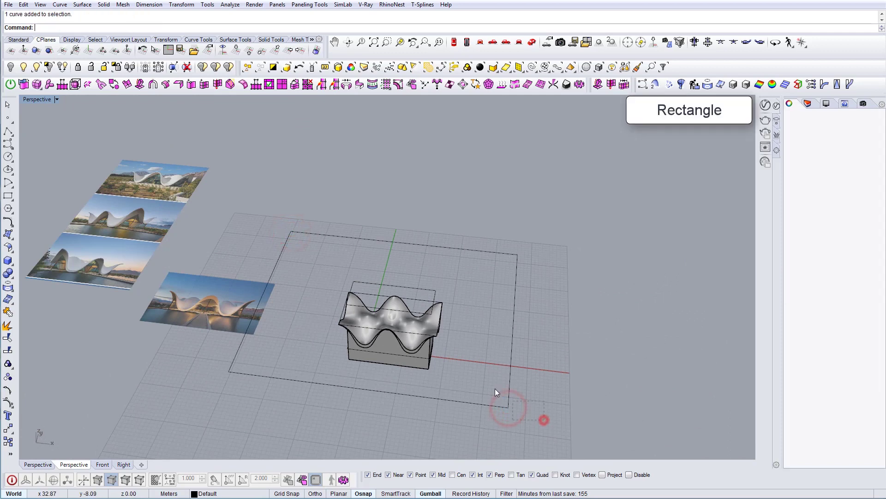
{"action": "type", "text": "PlanarSrf"}
{"action": "key", "text": "Return"}
{"action": "right_click_drag", "start_coordinate": [484, 392], "coordinate": [425, 301]}
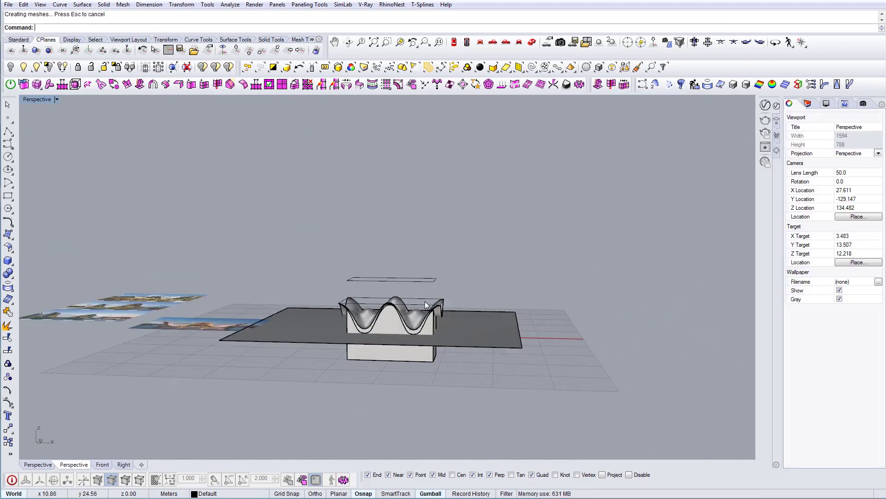
Split the walls with the ground surface.
{"action": "type", "text": "Split"}
{"action": "key", "text": "Return"}
{"action": "scroll", "coordinate": [448, 320], "scroll_direction": "up", "scroll_amount": 3}
{"action": "left_click", "coordinate": [368, 406]}
{"action": "key", "text": "Return"}
{"action": "left_click", "coordinate": [507, 365]}
{"action": "key", "text": "Return"}
Delete the wall piece below ground level together with the ground surface.
{"action": "left_click", "coordinate": [368, 405]}
{"action": "left_click", "coordinate": [463, 379], "text": "shift"}
{"action": "key", "text": "Delete"}
{"action": "right_click_drag", "start_coordinate": [425, 368], "coordinate": [463, 379]}
Select all remaining curves in the model and delete them.
{"action": "right_click_drag", "start_coordinate": [340, 241], "coordinate": [437, 259]}
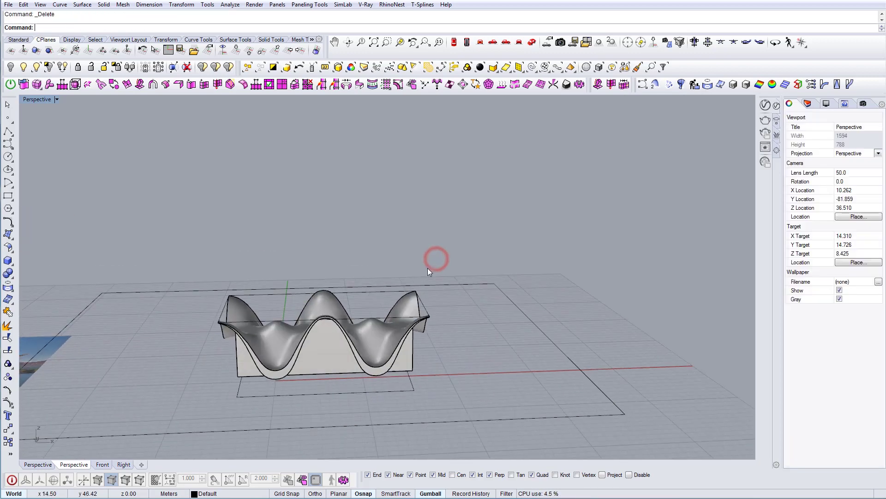
{"action": "type", "text": "SelCrv"}
{"action": "key", "text": "Return"}
{"action": "type", "text": "v"}
{"action": "key", "text": "Return"}
{"action": "key", "text": "Delete"}
Examine the finished chapel roof and walls from several angles and close up.
{"action": "right_click_drag", "start_coordinate": [428, 267], "coordinate": [411, 311]}
{"action": "scroll", "coordinate": [189, 307], "scroll_direction": "up", "scroll_amount": 4}
{"action": "right_click_drag", "start_coordinate": [188, 307], "coordinate": [370, 335], "text": "shift"}
{"action": "scroll", "coordinate": [239, 280], "scroll_direction": "down", "scroll_amount": 5}
{"action": "right_click_drag", "start_coordinate": [401, 306], "coordinate": [226, 303], "text": "shift"}
{"action": "right_click_drag", "start_coordinate": [423, 333], "coordinate": [401, 268]}
{"action": "scroll", "coordinate": [473, 248], "scroll_direction": "up", "scroll_amount": 7}
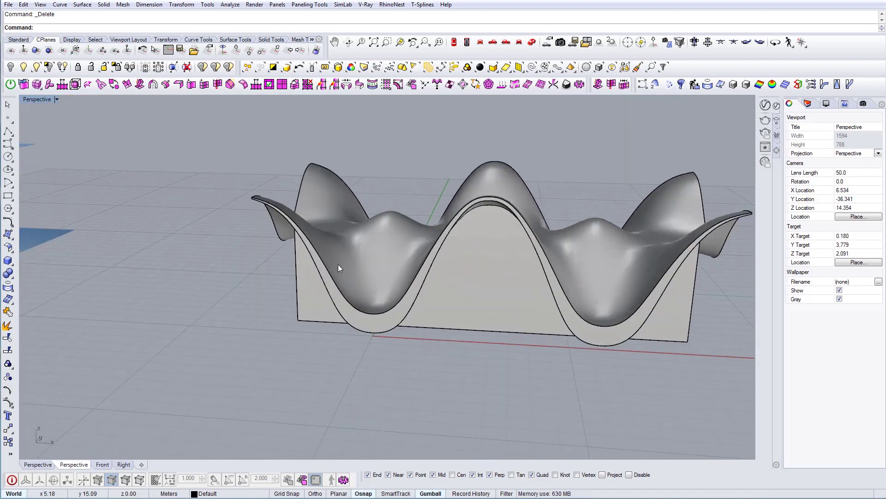
{"action": "mouse_move", "coordinate": [332, 264]}
{"action": "right_mouse_down"}
{"action": "mouse_move", "coordinate": [436, 289]}
{"action": "mouse_move", "coordinate": [356, 328]}
{"action": "mouse_move", "coordinate": [343, 319]}
{"action": "mouse_move", "coordinate": [243, 340]}
{"action": "mouse_move", "coordinate": [306, 329]}
{"action": "mouse_move", "coordinate": [374, 345]}
{"action": "right_mouse_up"}
Switch to YouTube, subscribe to the How to Rhino channel and turn on its notifications.
{"action": "left_click", "coordinate": [806, 498]}
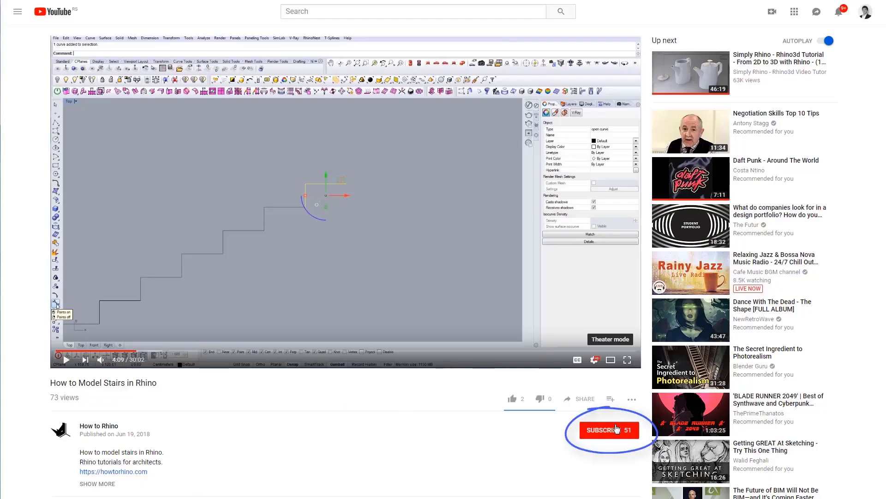
{"action": "left_click", "coordinate": [619, 434]}
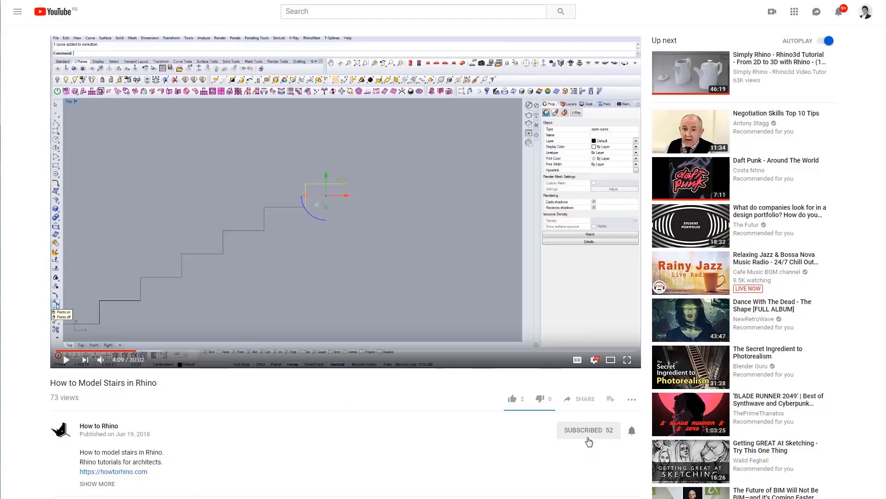
{"action": "left_click", "coordinate": [632, 432]}
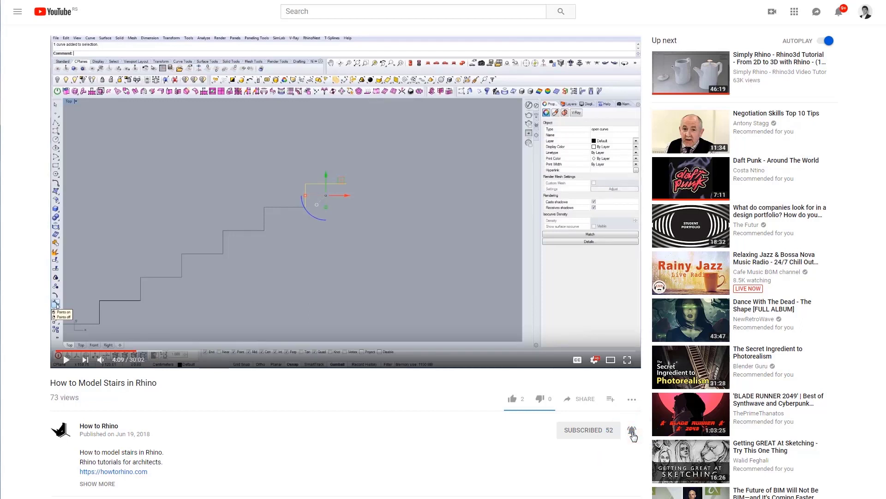